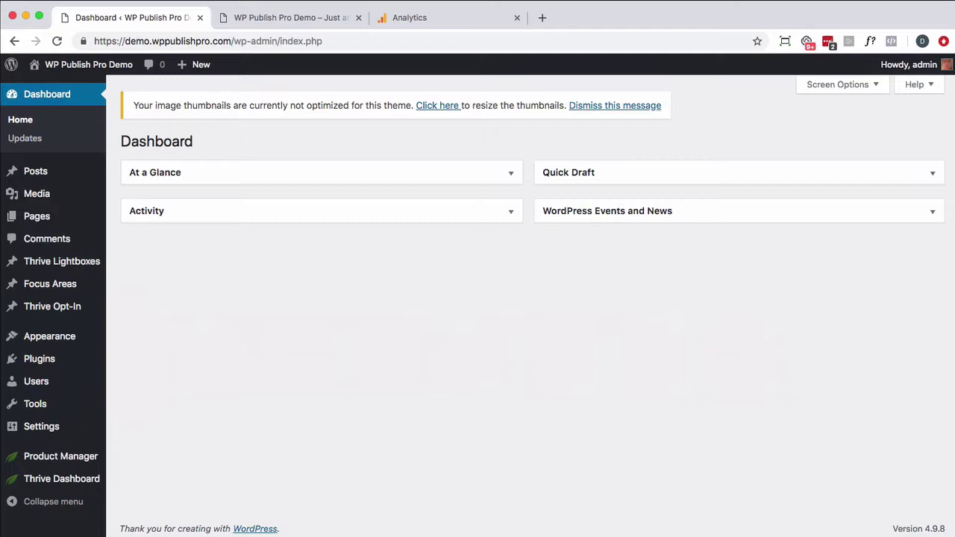
# Step: Open Thrive Quiz Builder and create a quiz built from scratch, named Profile
pyautogui.moveTo(67, 478)
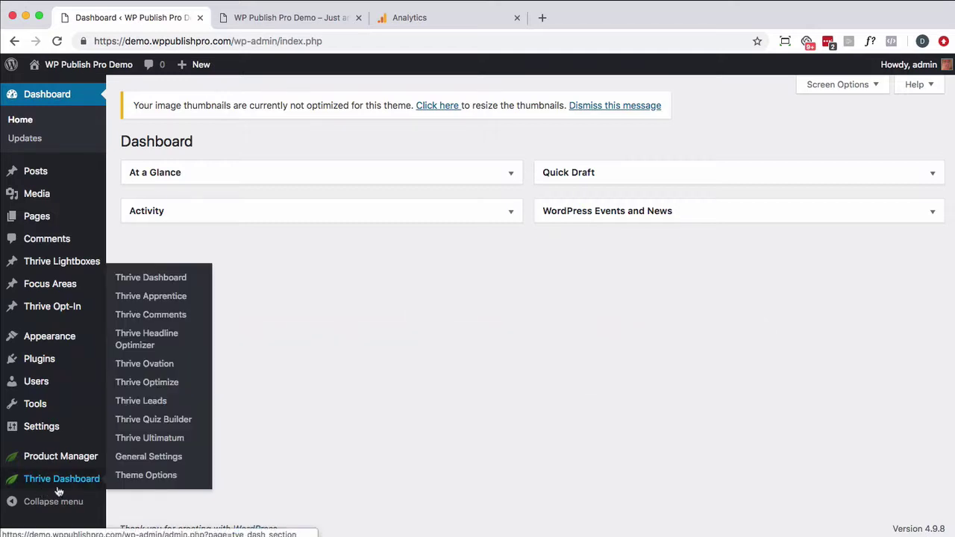
pyautogui.click(157, 422)
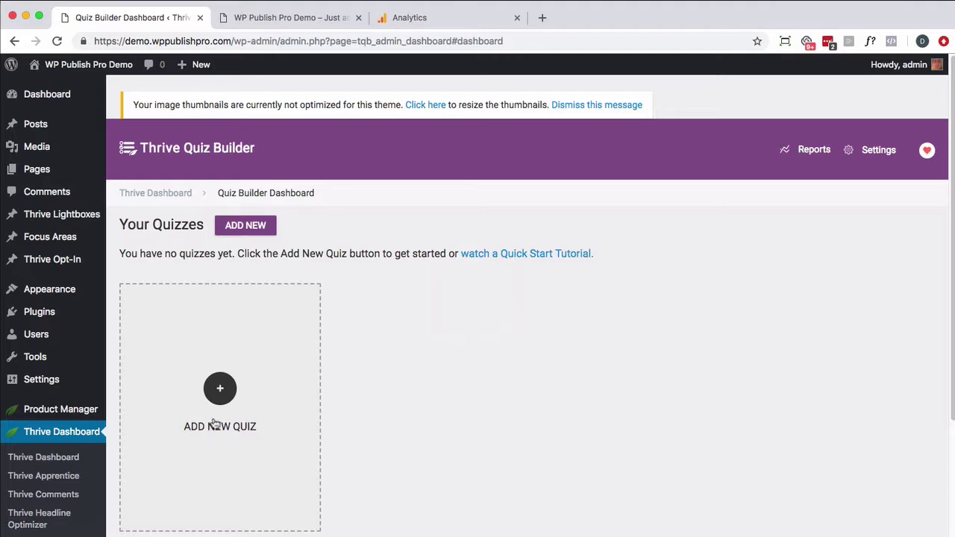
pyautogui.click(220, 391)
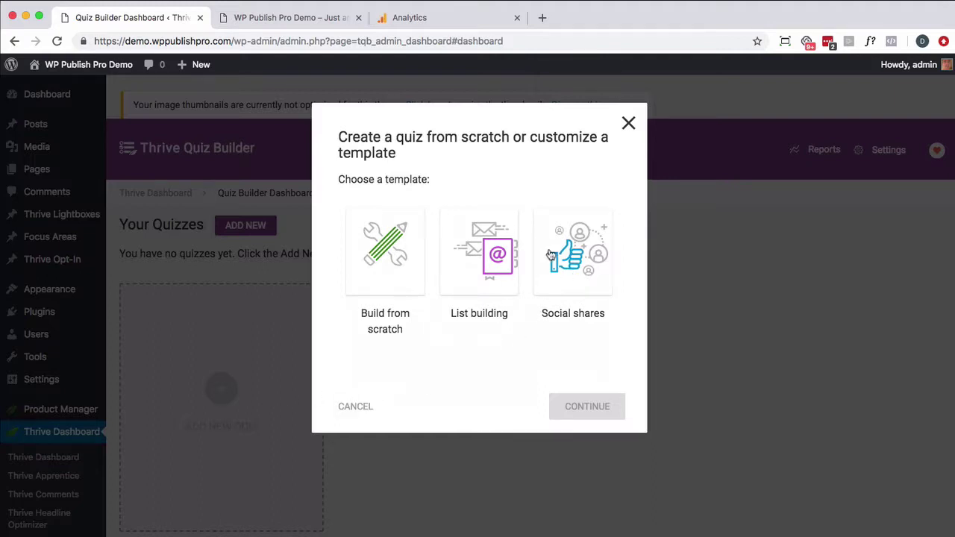
pyautogui.click(511, 268)
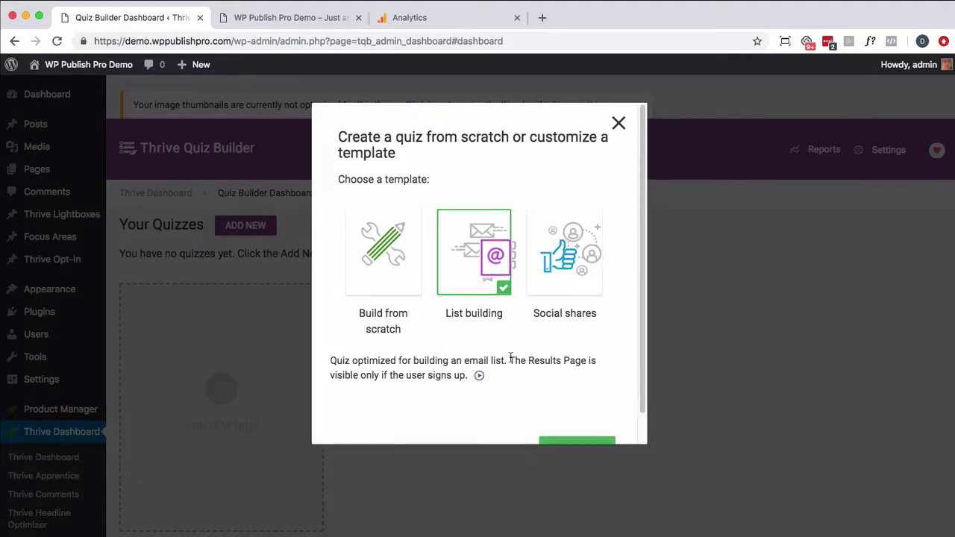
pyautogui.click(558, 270)
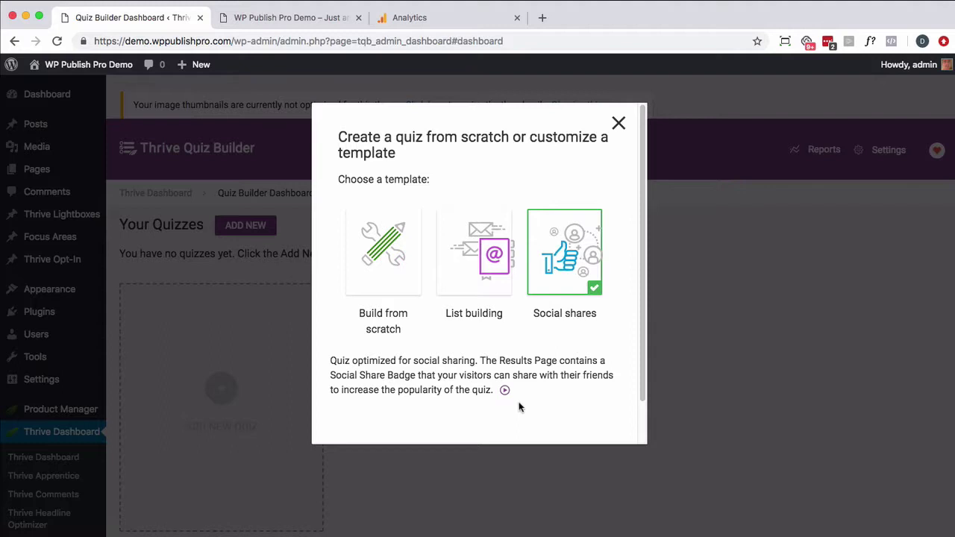
pyautogui.click(381, 241)
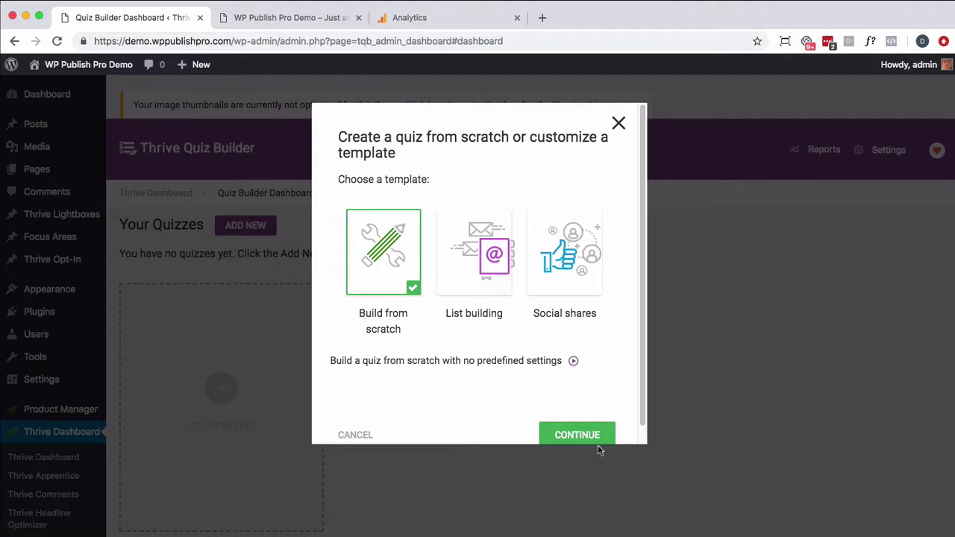
pyautogui.click(576, 435)
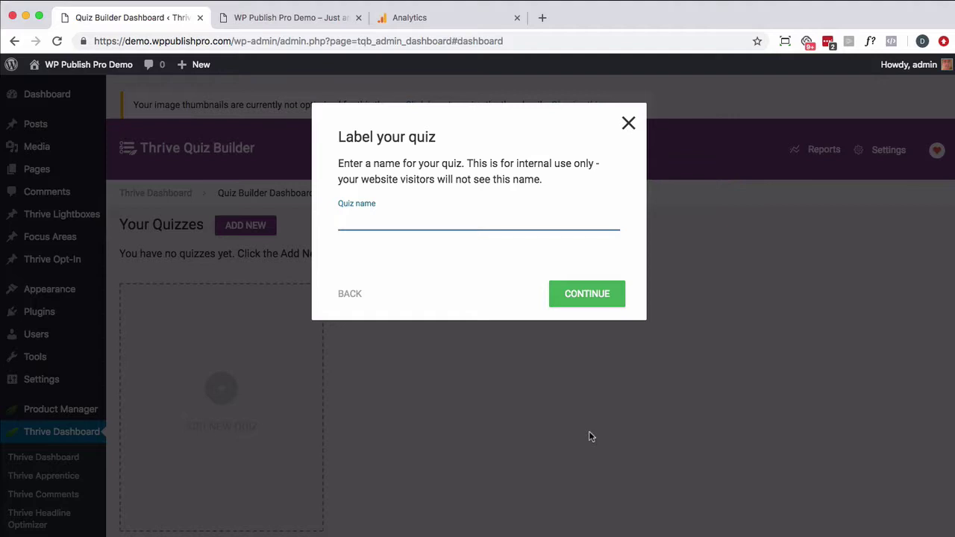
pyautogui.write('Profile')
pyautogui.click(582, 293)
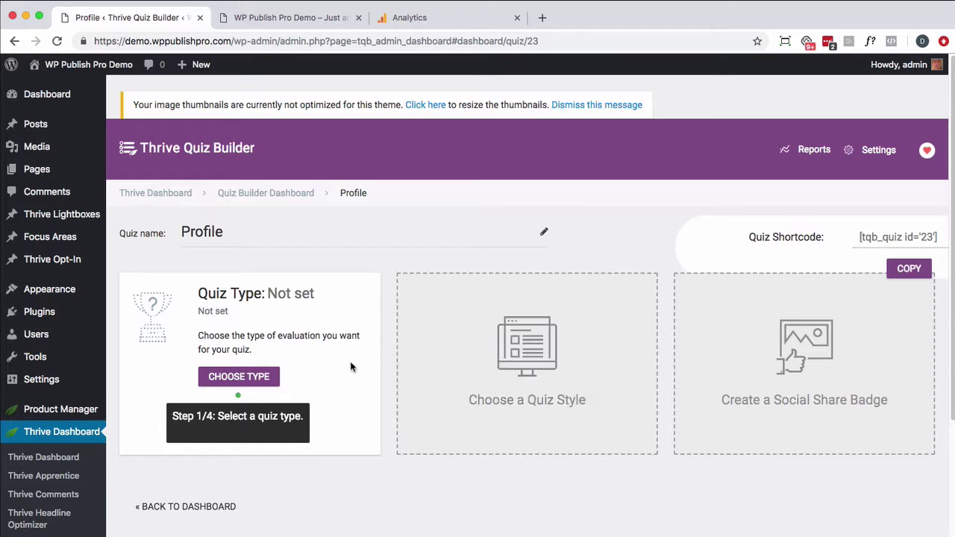
# Step: Set the quiz evaluation type to Number and save it
pyautogui.scroll(-1, 349, 361)
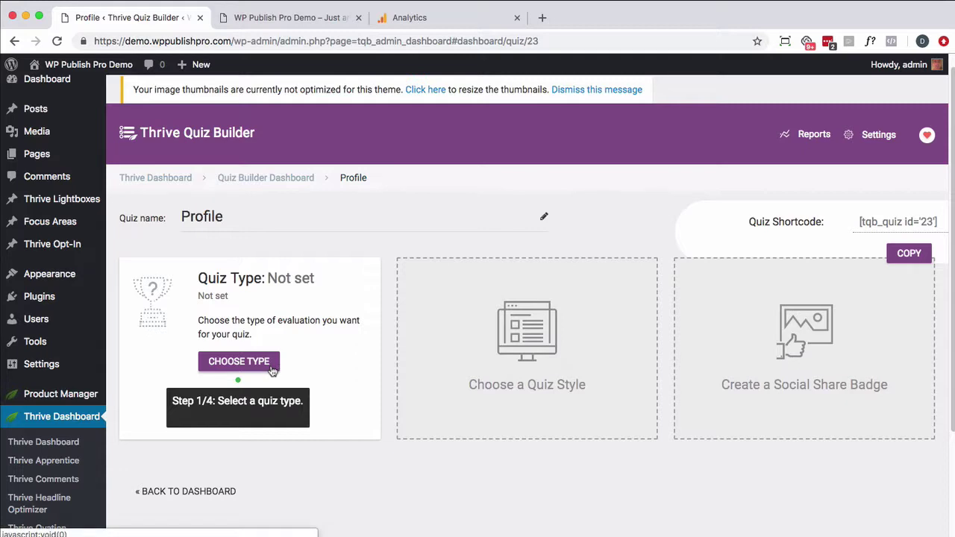
pyautogui.click(239, 362)
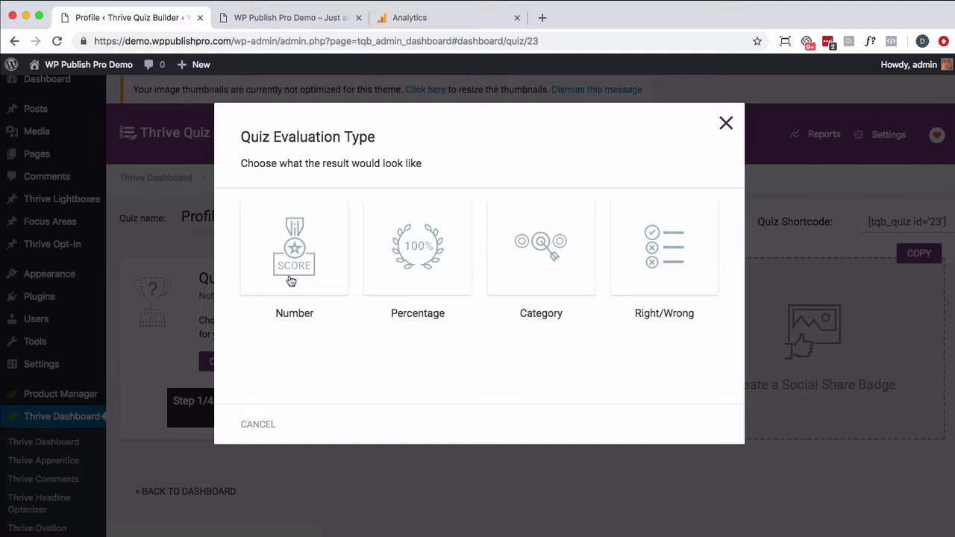
pyautogui.click(295, 271)
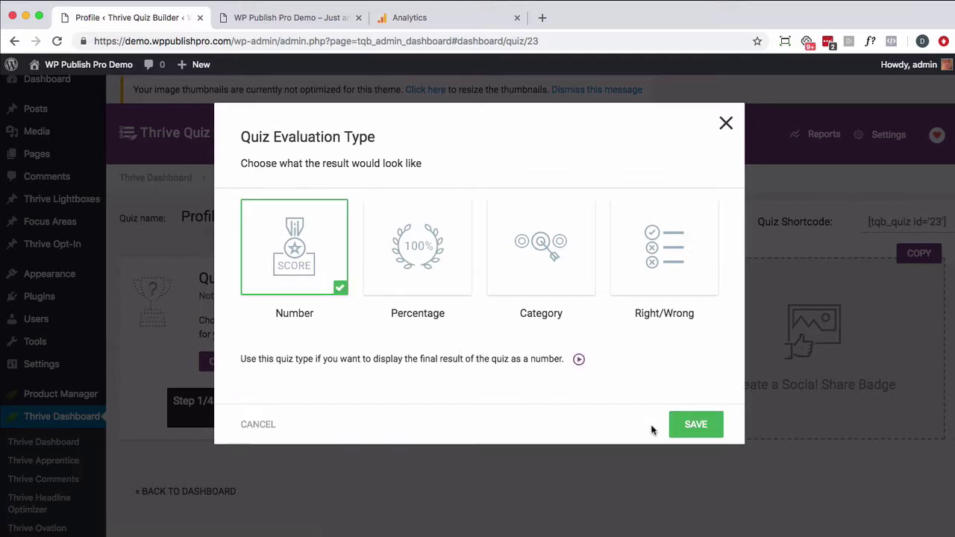
pyautogui.click(682, 429)
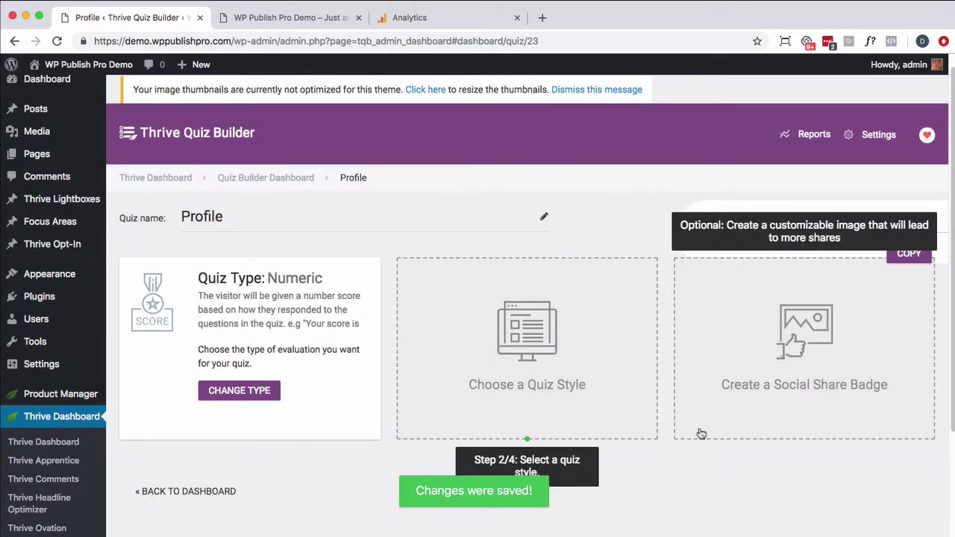
# Step: Browse the available quiz styles and apply the Light Blue Quiz style to the quiz
pyautogui.click(554, 355)
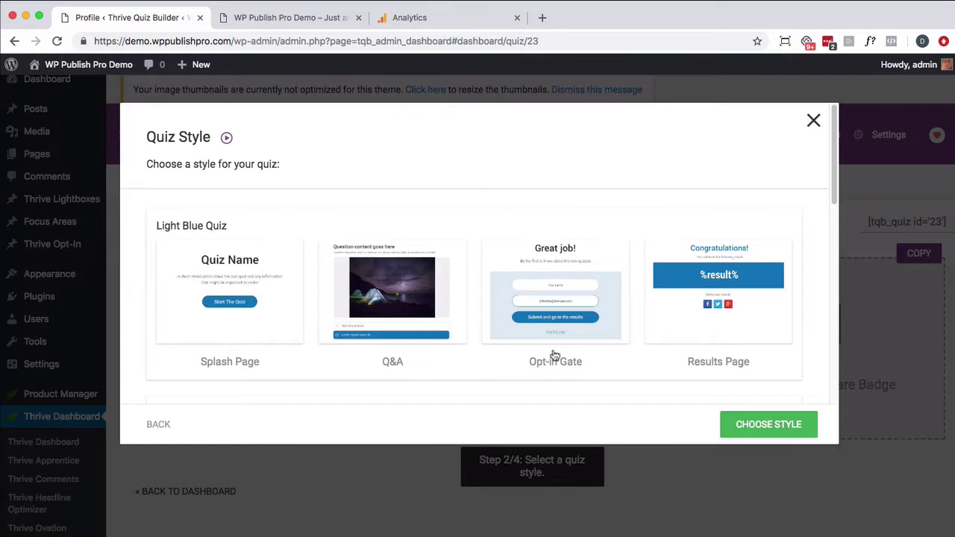
pyautogui.scroll(-5, 552, 346)
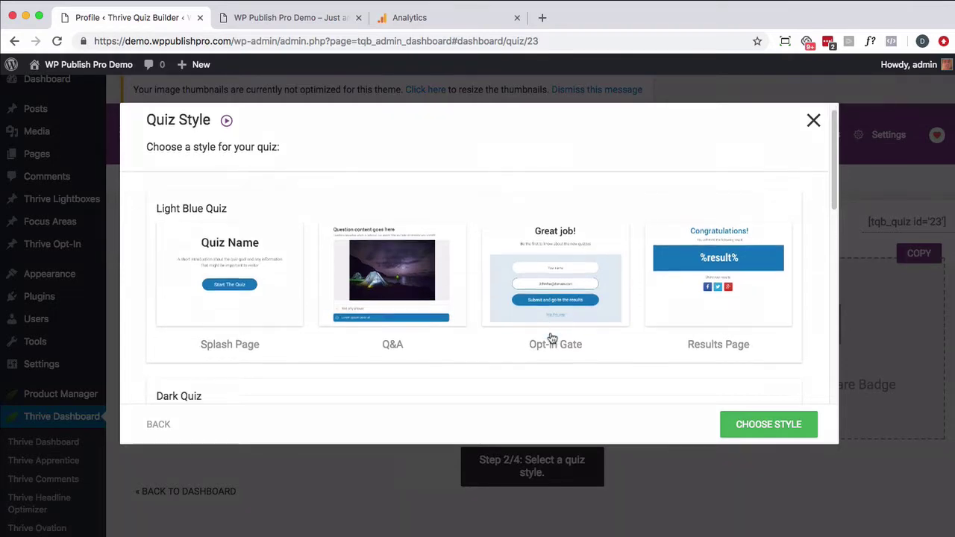
pyautogui.scroll(-9, 553, 338)
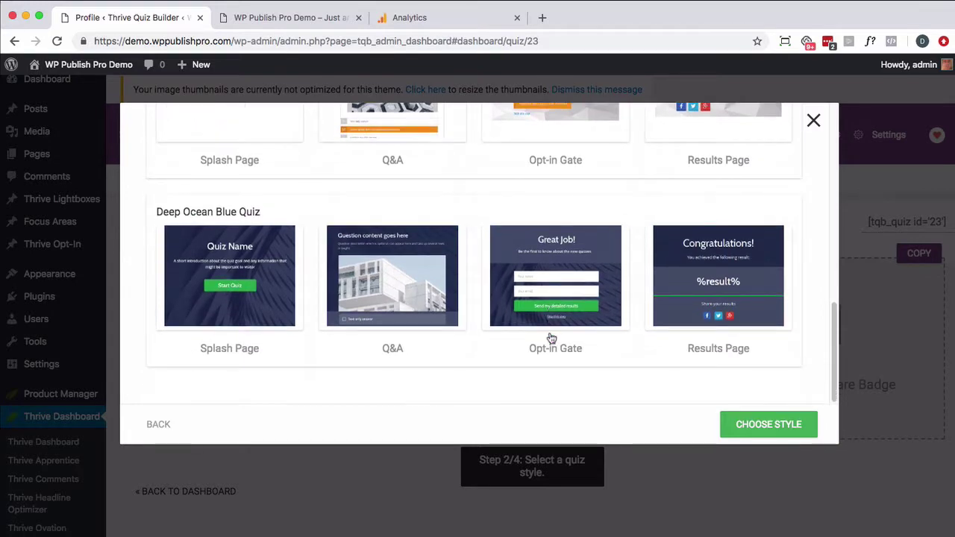
pyautogui.scroll(15, 550, 339)
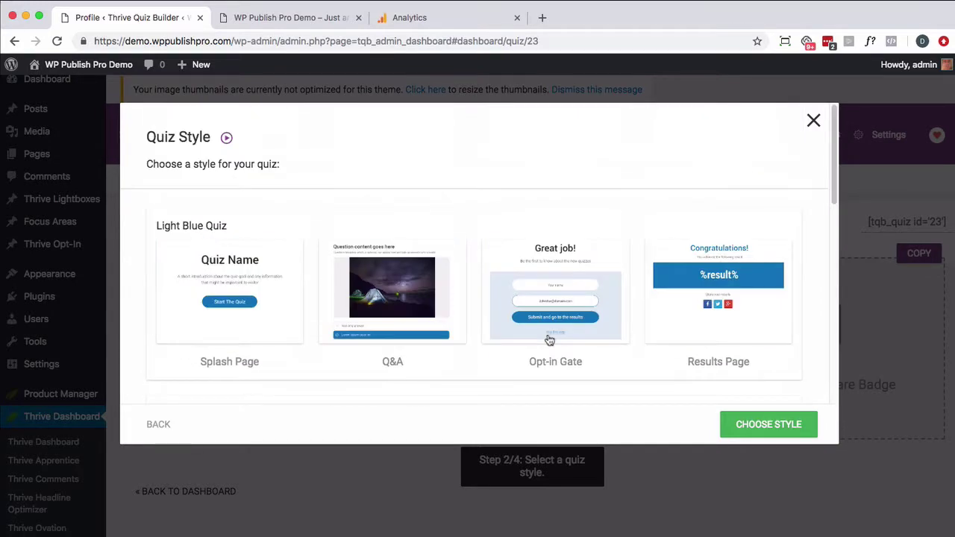
pyautogui.click(408, 308)
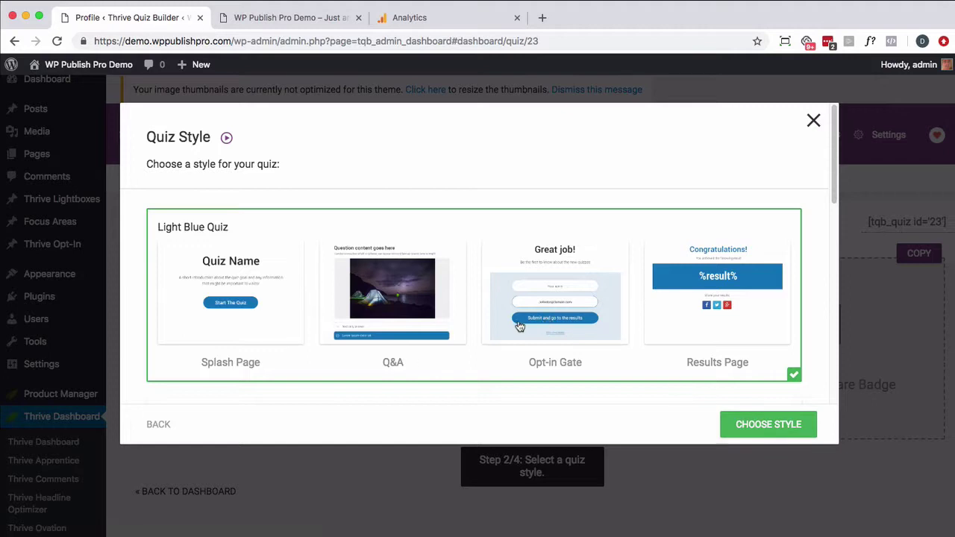
pyautogui.click(751, 424)
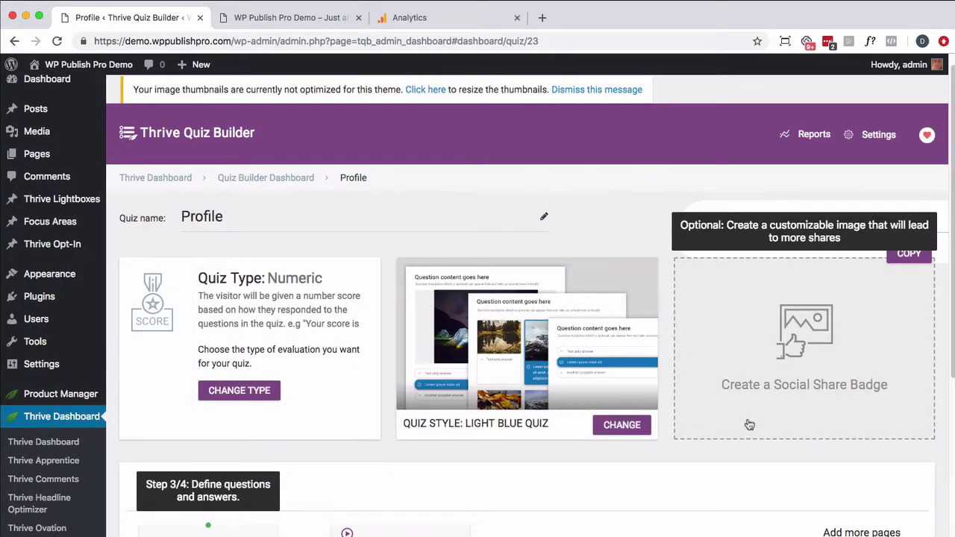
# Step: Open the quiz's question editor and start a Multiple Choice with Buttons question with the text "Are you a woman or man?"
pyautogui.scroll(-2, 746, 423)
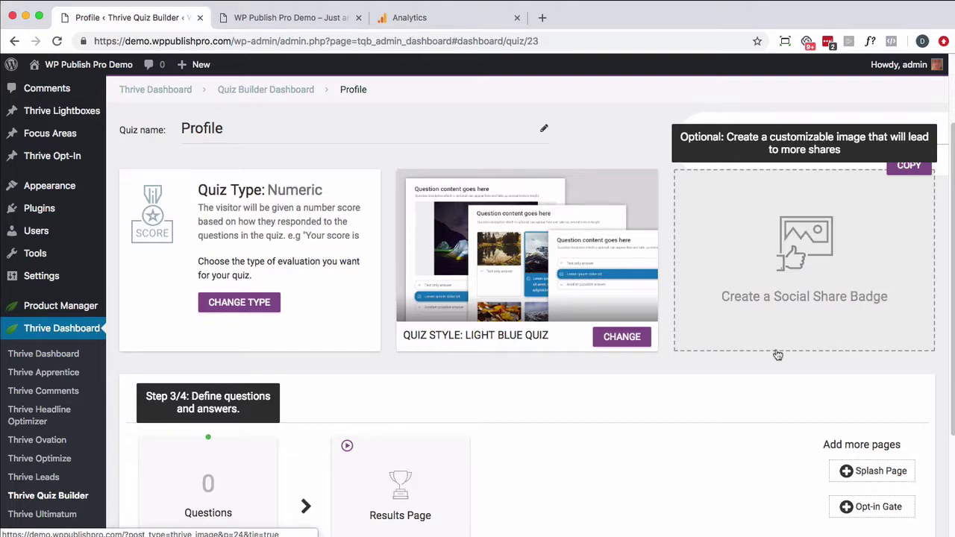
pyautogui.scroll(-3, 778, 355)
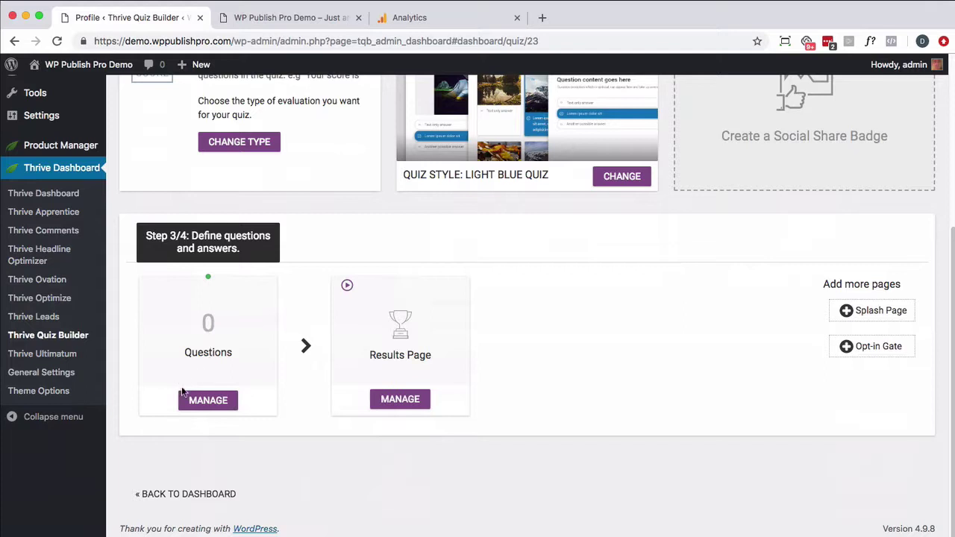
pyautogui.click(209, 403)
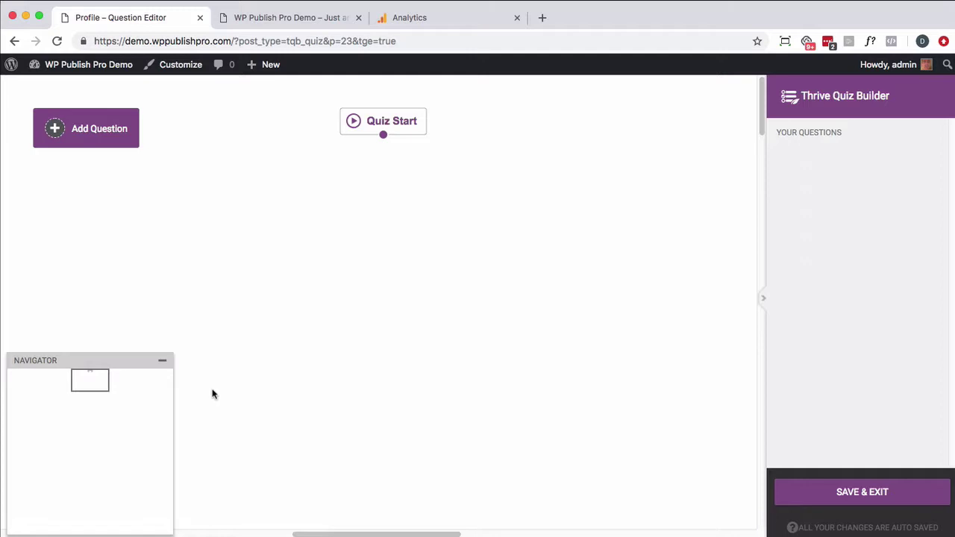
pyautogui.click(74, 125)
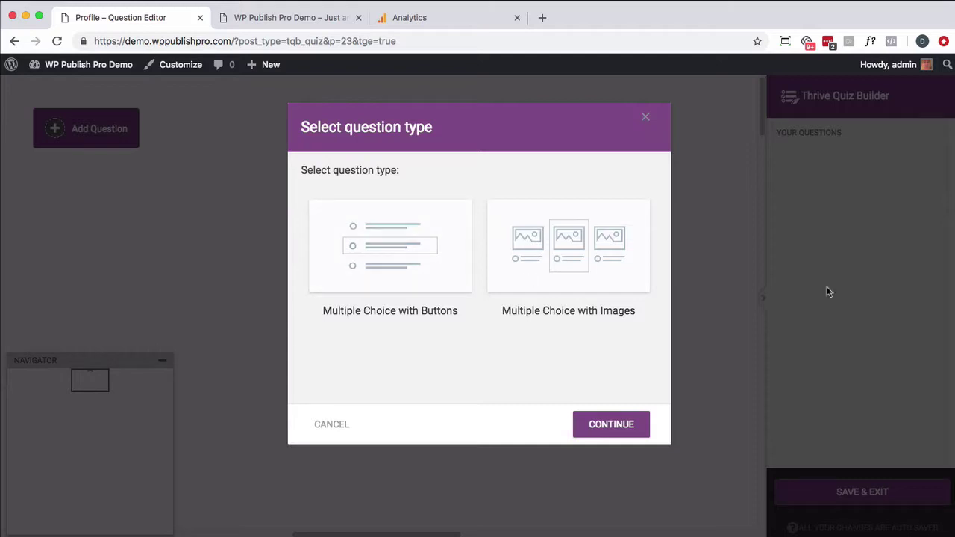
pyautogui.click(456, 263)
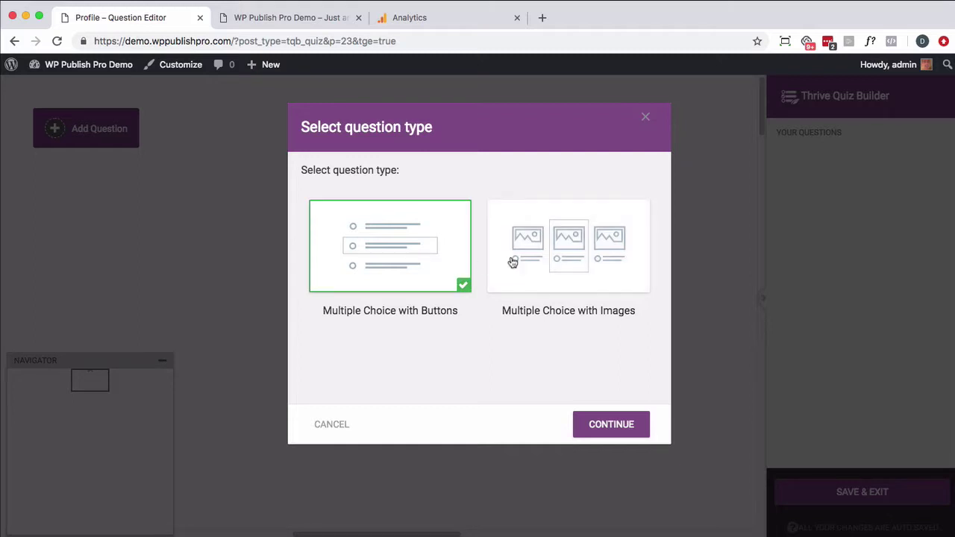
pyautogui.click(627, 424)
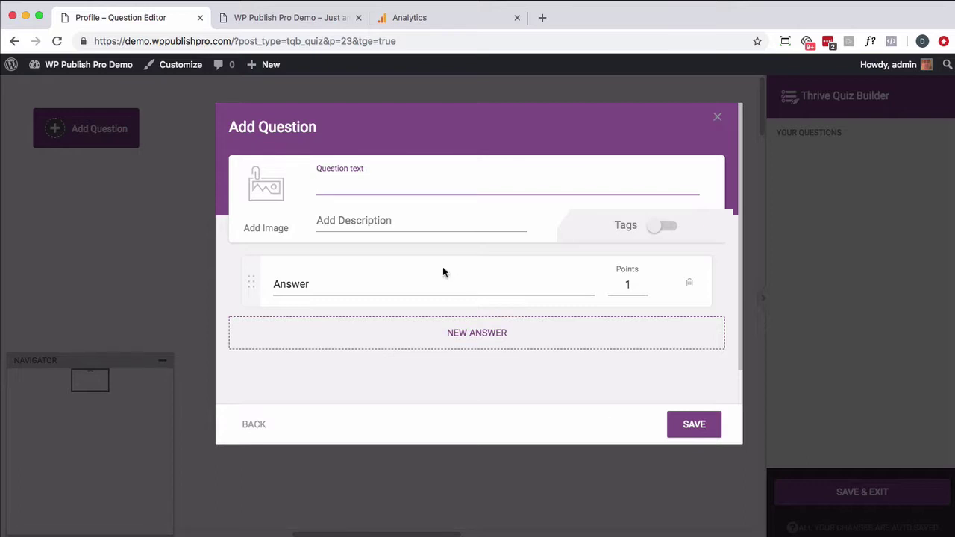
pyautogui.write('Are you a woman or man?')
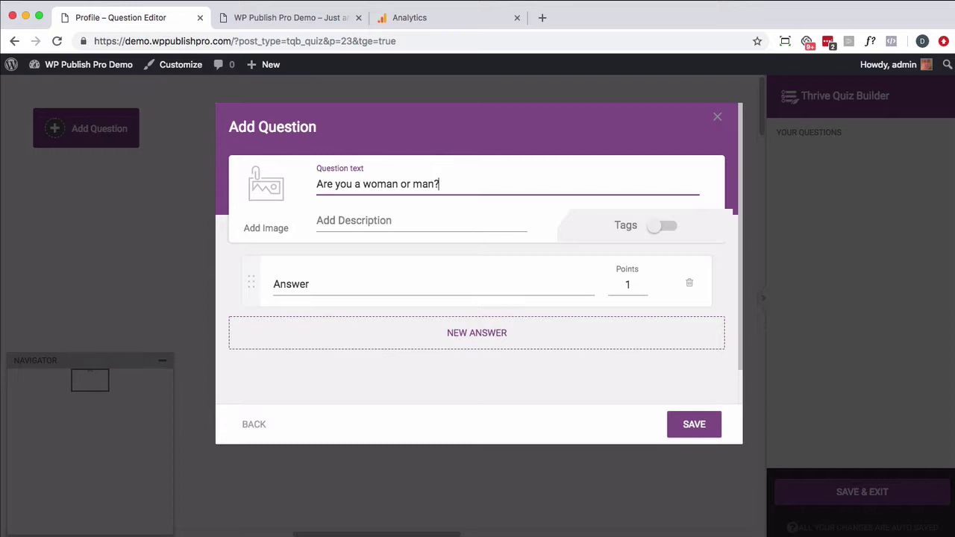
# Step: Enter Woman as the question's first answer and add Man as a second answer
pyautogui.click(386, 289)
pyautogui.write('woma')
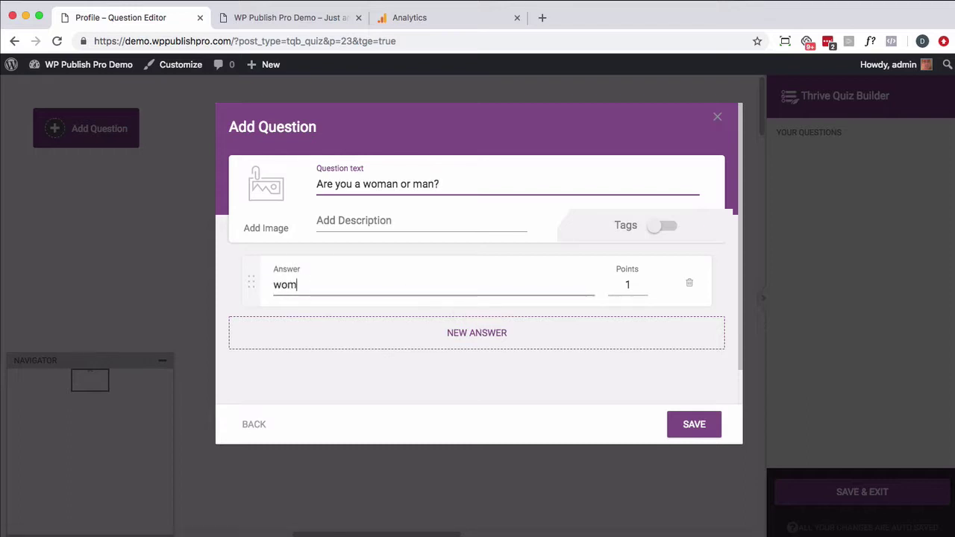
pyautogui.press('BackSpace')
pyautogui.press('BackSpace')
pyautogui.press('BackSpace')
pyautogui.press('BackSpace')
pyautogui.write('Woman')
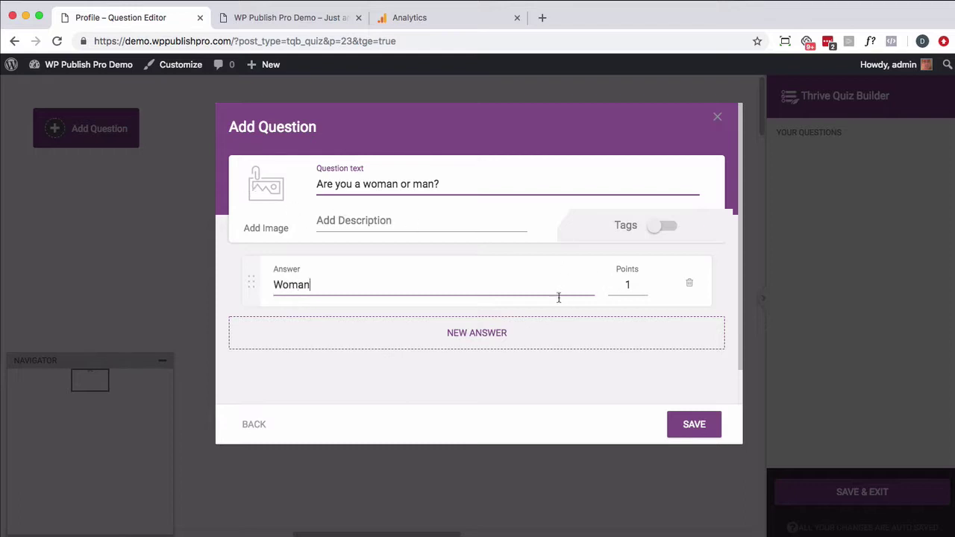
pyautogui.click(500, 331)
pyautogui.write('Man')
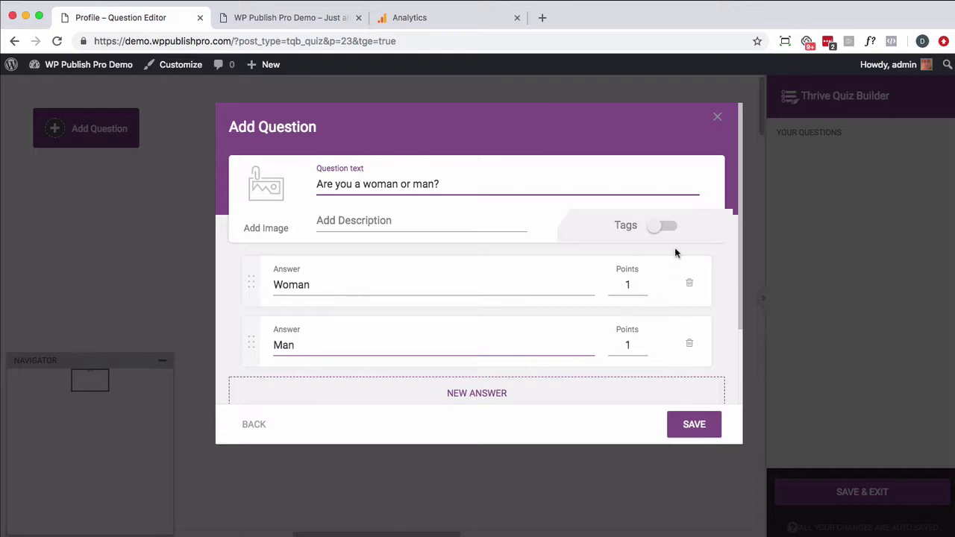
# Step: Enable tags for the question's answers and attach the tag "Womain" to the Woman answer
pyautogui.scroll(-3, 674, 261)
pyautogui.scroll(3, 675, 252)
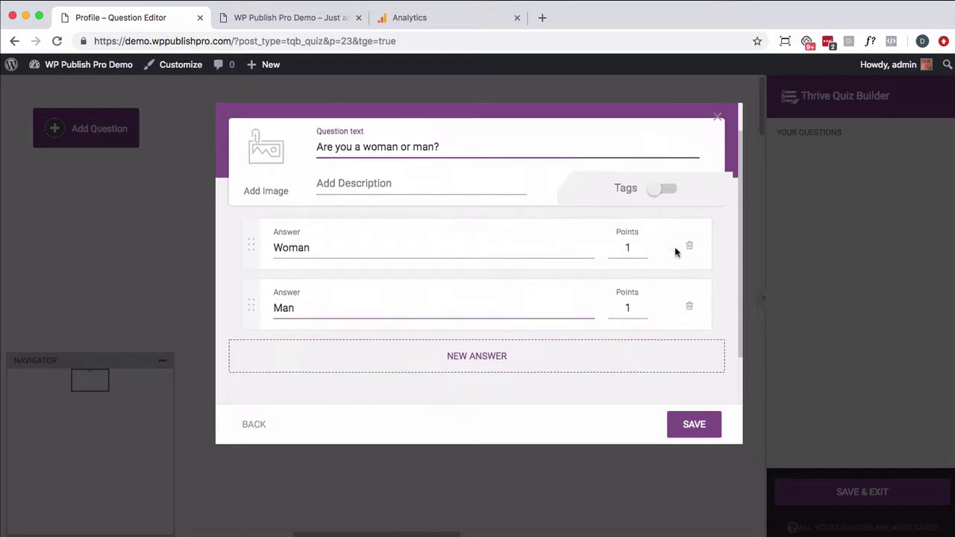
pyautogui.click(666, 227)
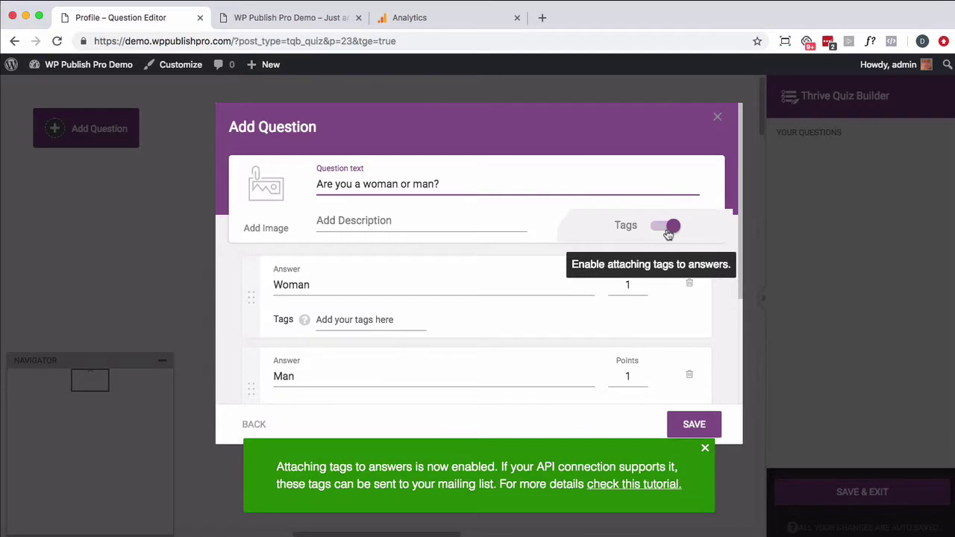
pyautogui.scroll(-3, 488, 358)
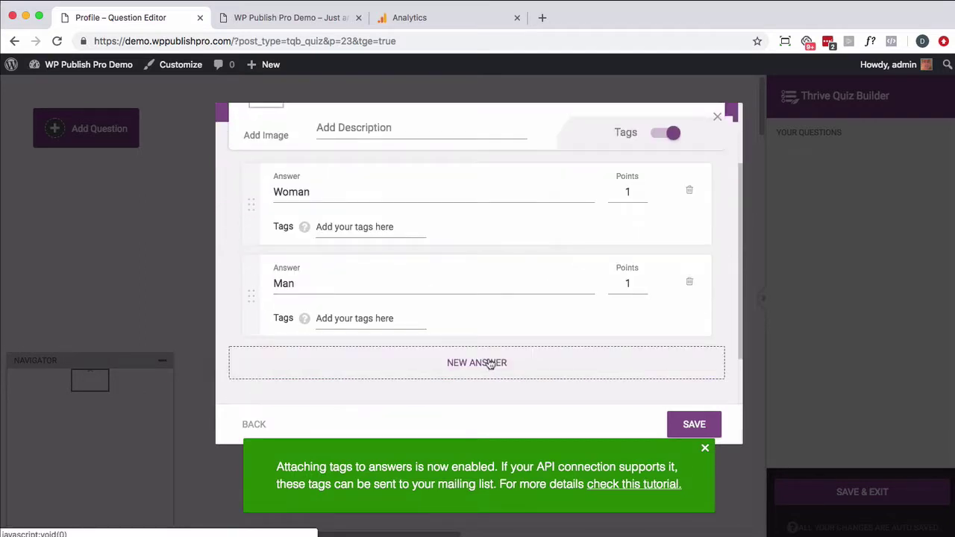
pyautogui.scroll(2, 466, 330)
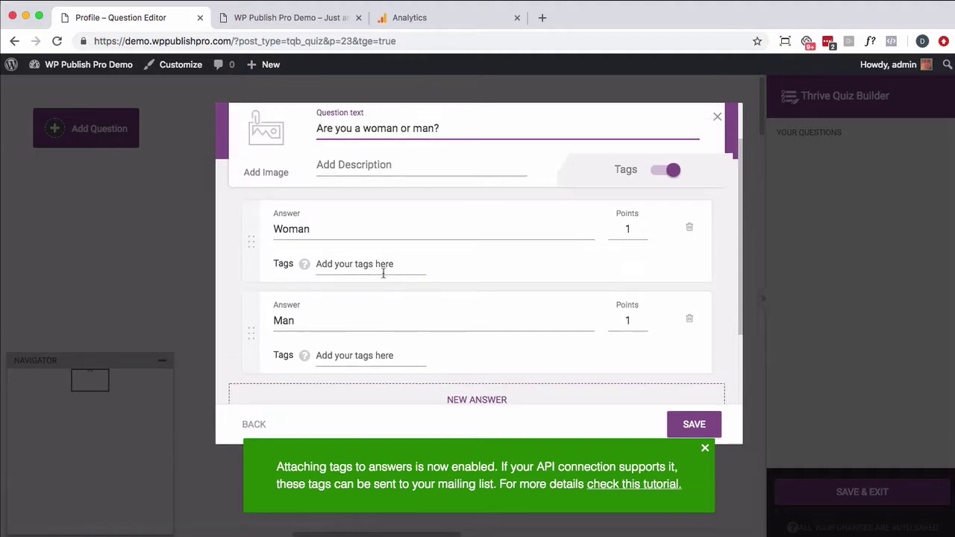
pyautogui.scroll(1, 380, 271)
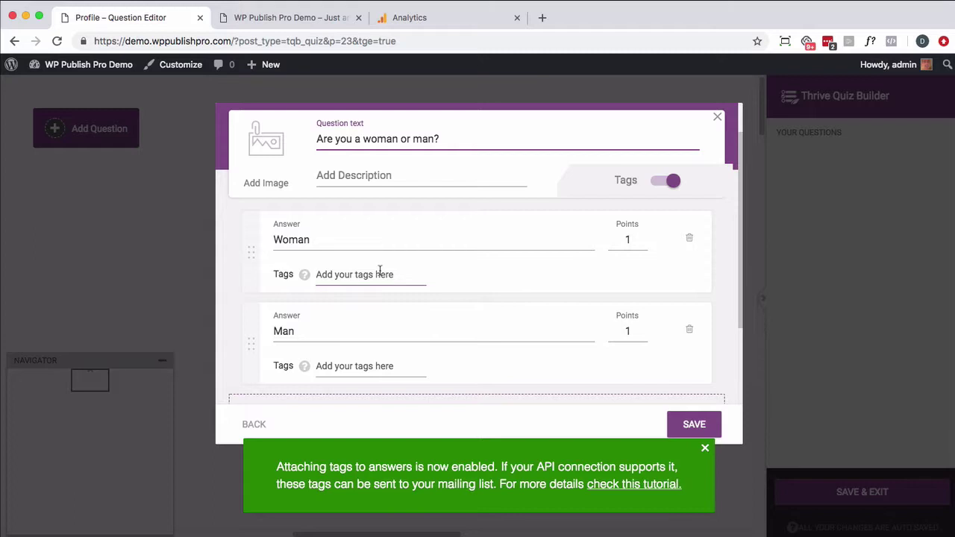
pyautogui.write('Womain')
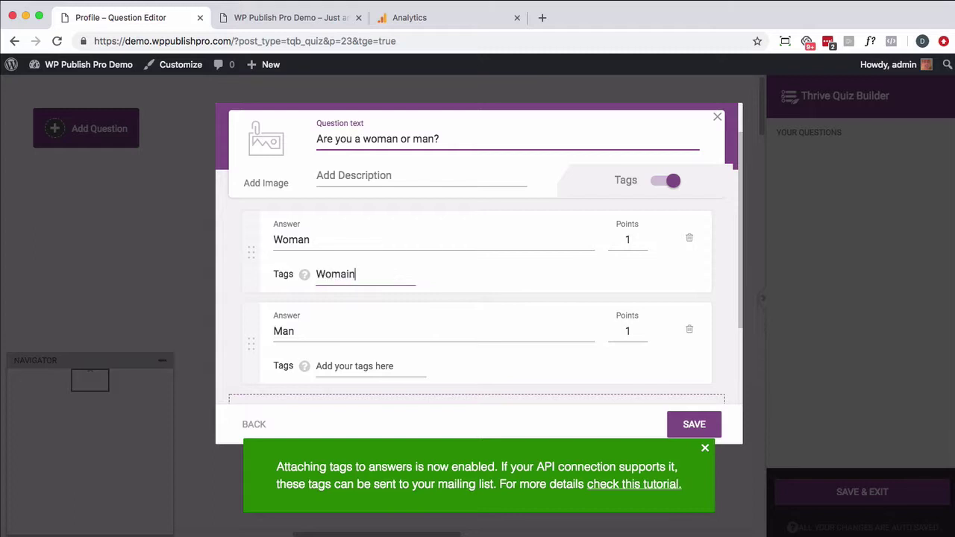
pyautogui.click(362, 368)
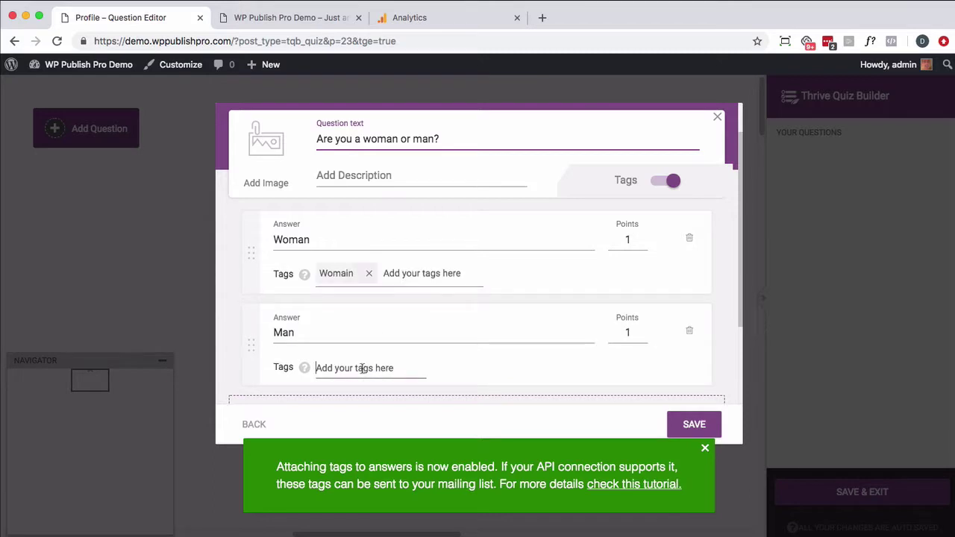
# Step: Attach the tag "Man" to the Man answer and save the question
pyautogui.write('Man')
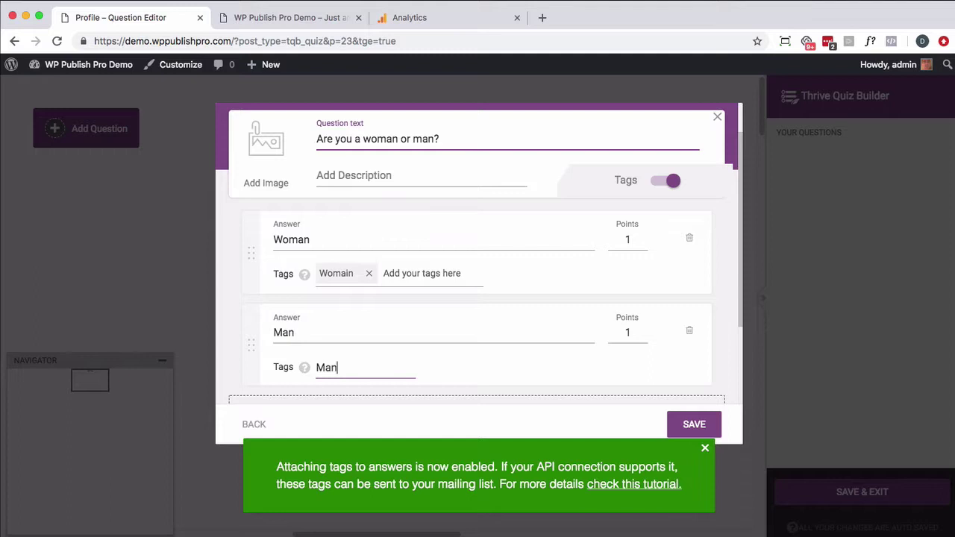
pyautogui.press('Return')
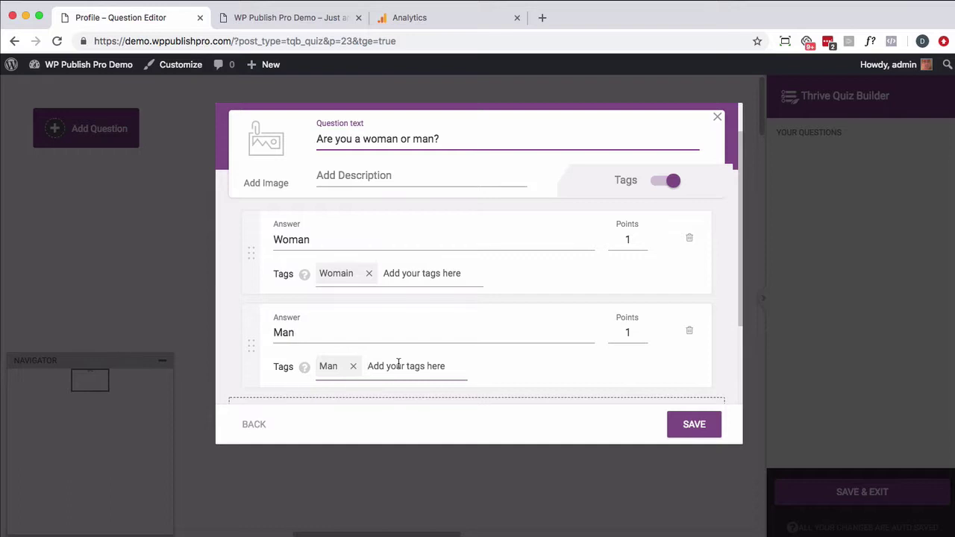
pyautogui.scroll(-2, 477, 355)
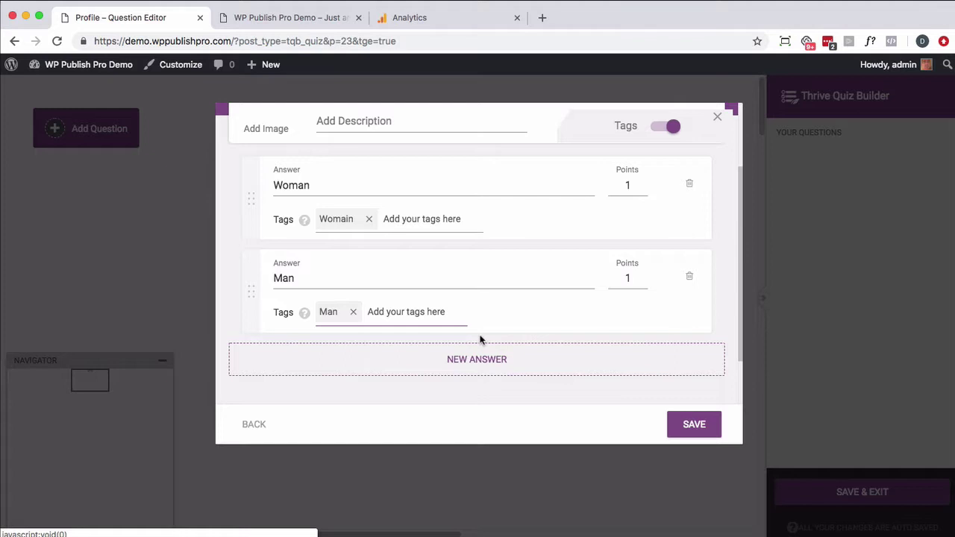
pyautogui.click(709, 432)
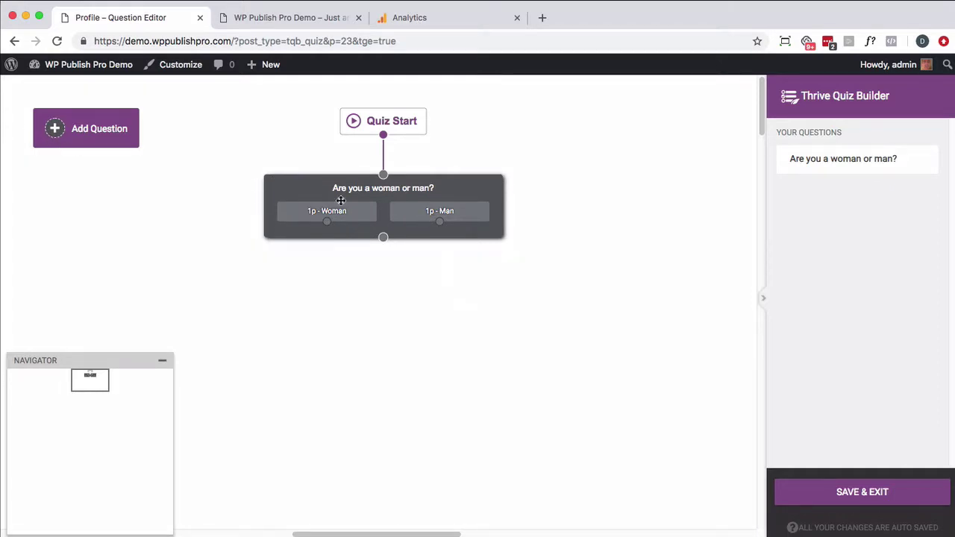
# Step: Add another Multiple Choice with Buttons question with the text "How old are you?"
pyautogui.click(109, 140)
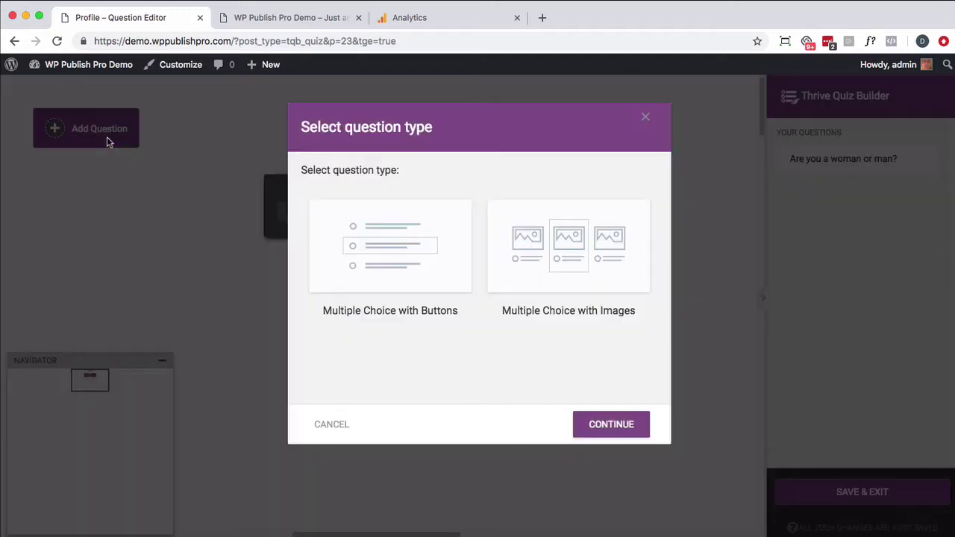
pyautogui.click(406, 276)
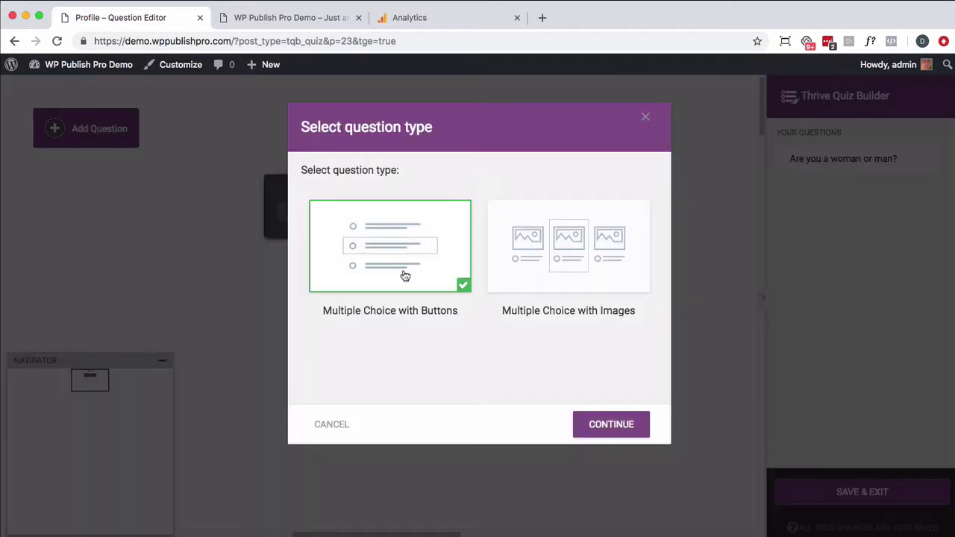
pyautogui.click(612, 424)
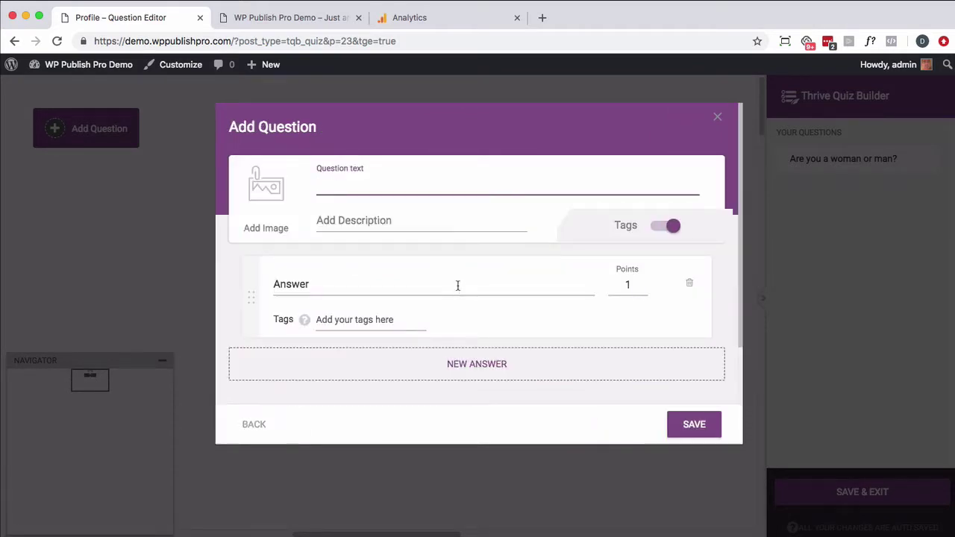
pyautogui.write('How old are you')
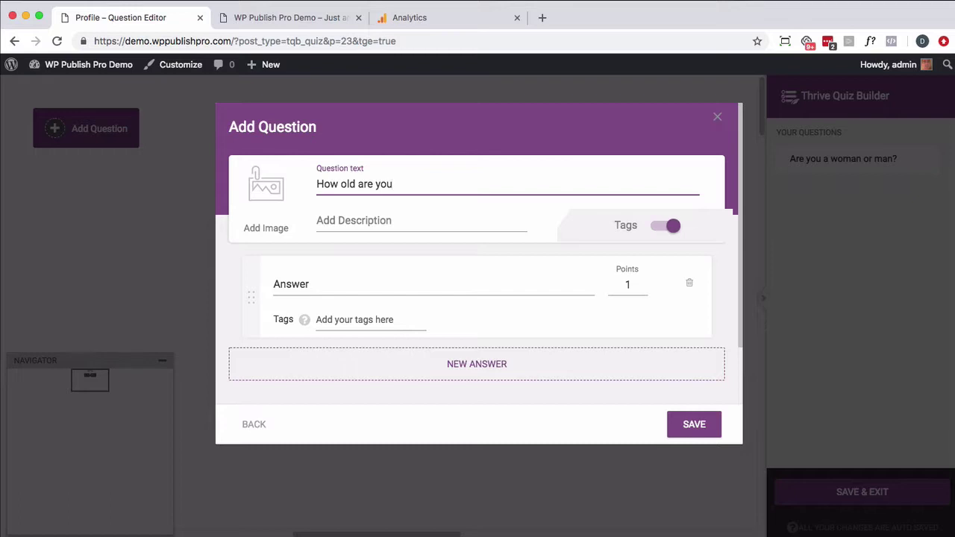
pyautogui.write('?')
# Step: Disable the age question's tags and enter the answers "less than 30", "30 - 50" and "50+"
pyautogui.click(649, 227)
pyautogui.click(404, 286)
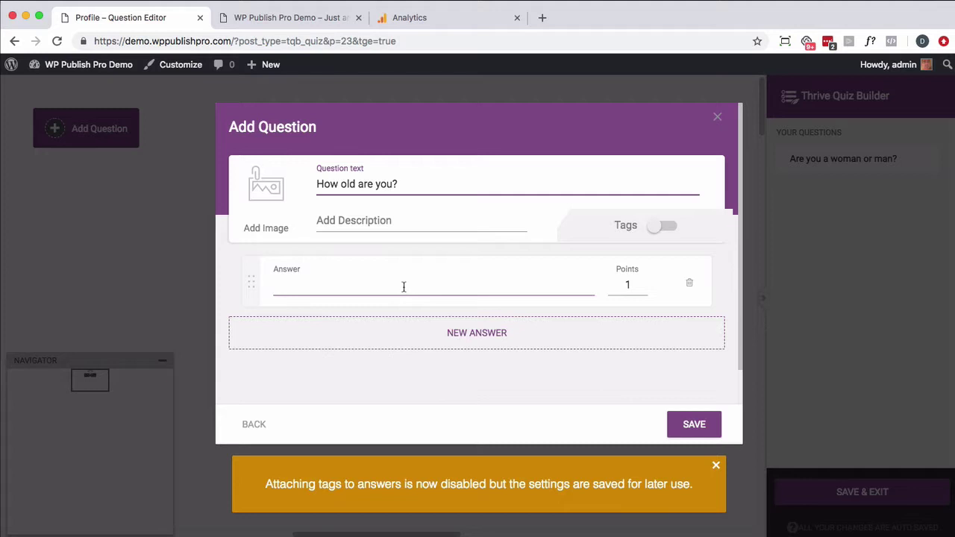
pyautogui.write('less than 20')
pyautogui.press('BackSpace')
pyautogui.press('BackSpace')
pyautogui.write('30')
pyautogui.click(437, 332)
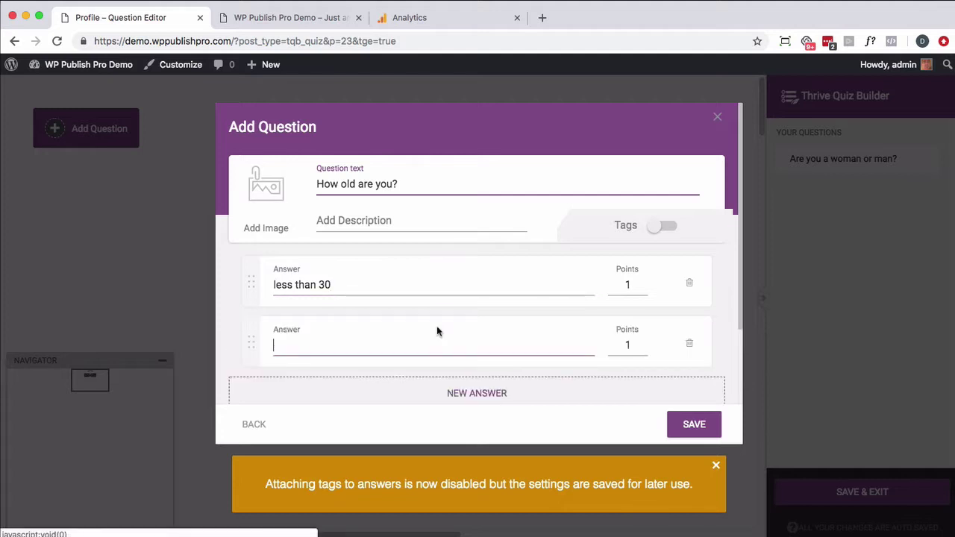
pyautogui.write('30 - 50')
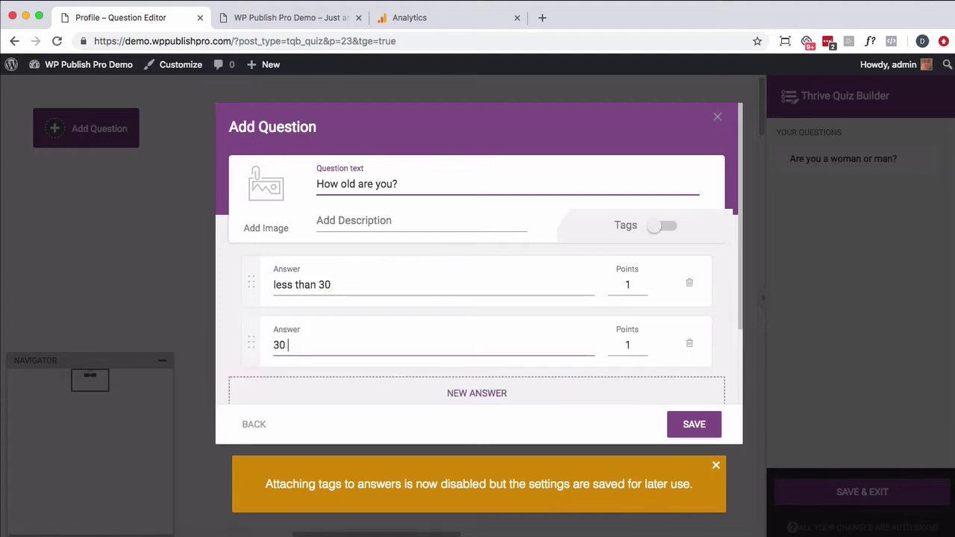
pyautogui.click(478, 387)
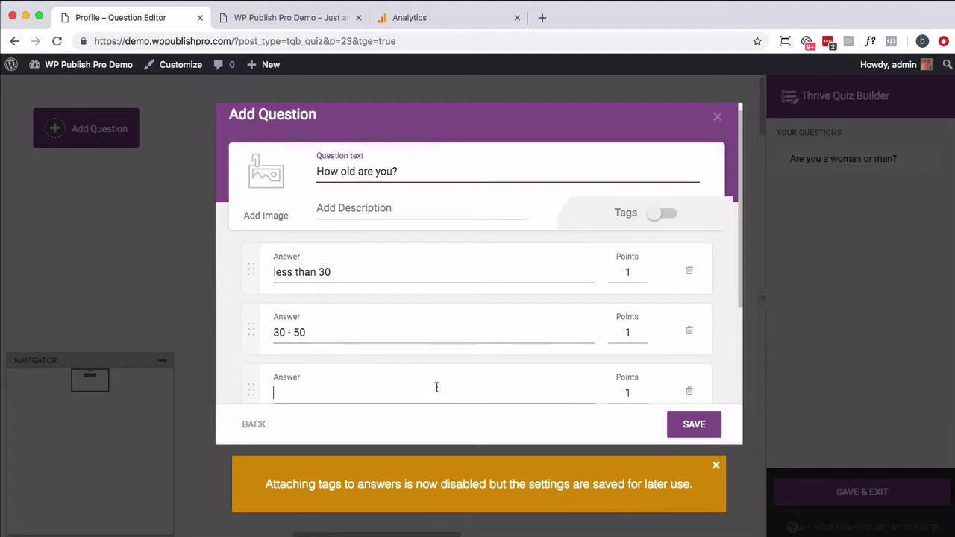
pyautogui.write('50+')
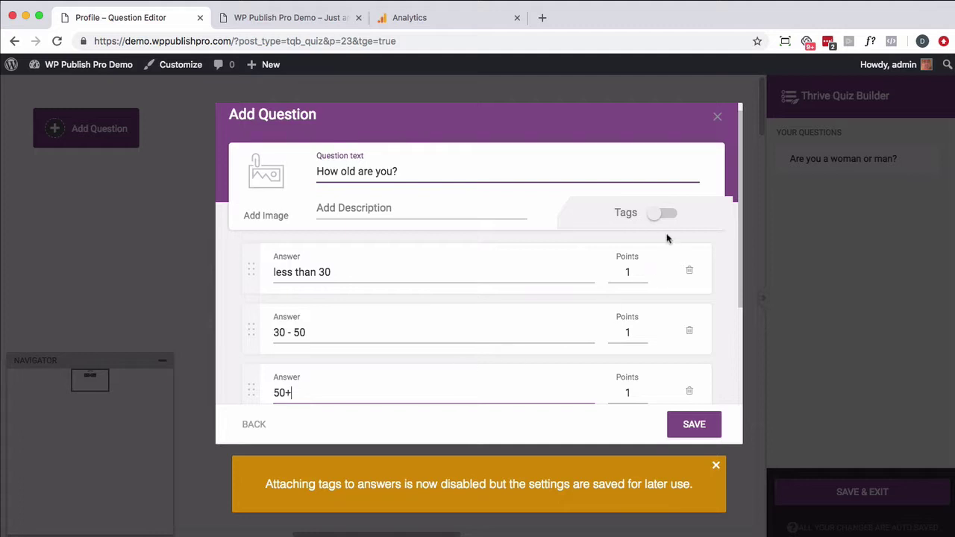
# Step: Enable tags, attach "Less than 30", "30 - 50" and "50+" to the matching age answers, and save the question
pyautogui.click(664, 213)
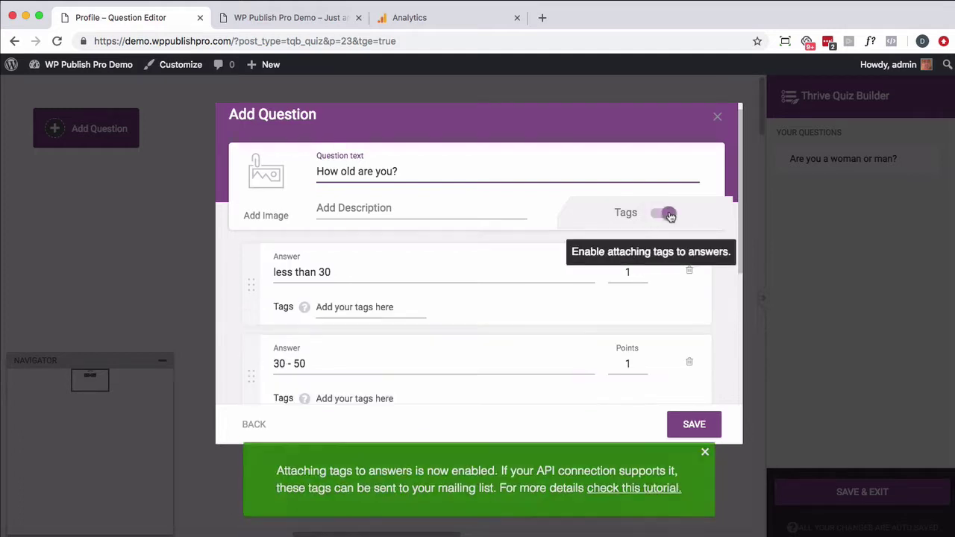
pyautogui.click(364, 306)
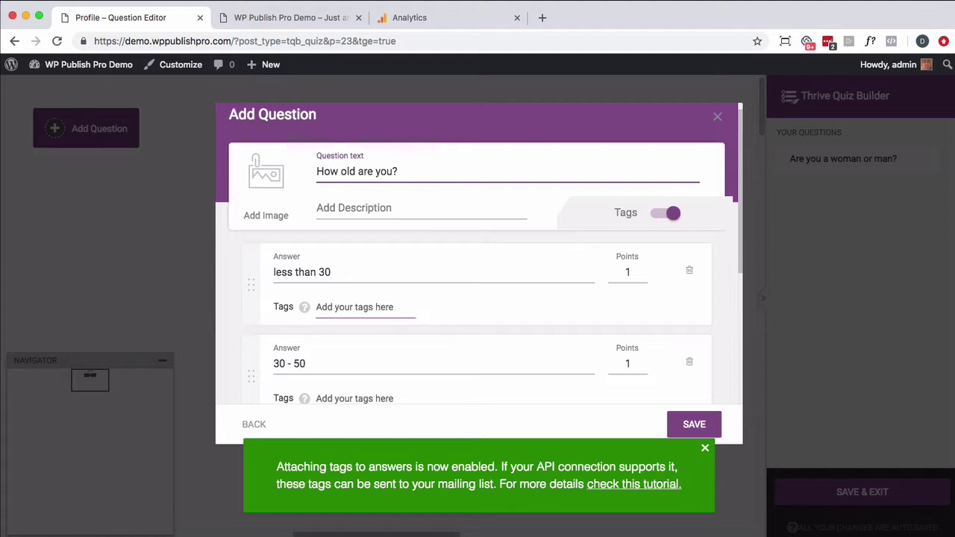
pyautogui.write('Less than 30')
pyautogui.scroll(-3, 373, 316)
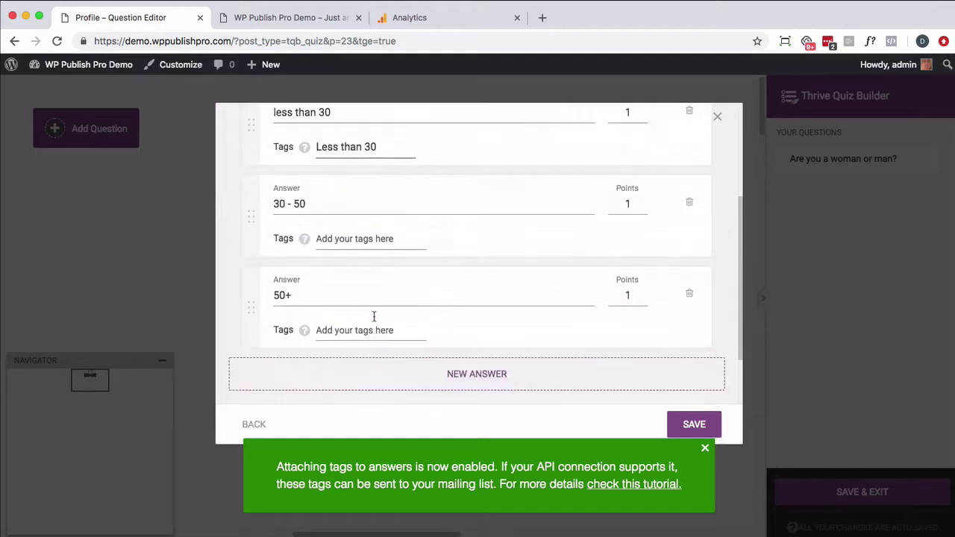
pyautogui.click(338, 244)
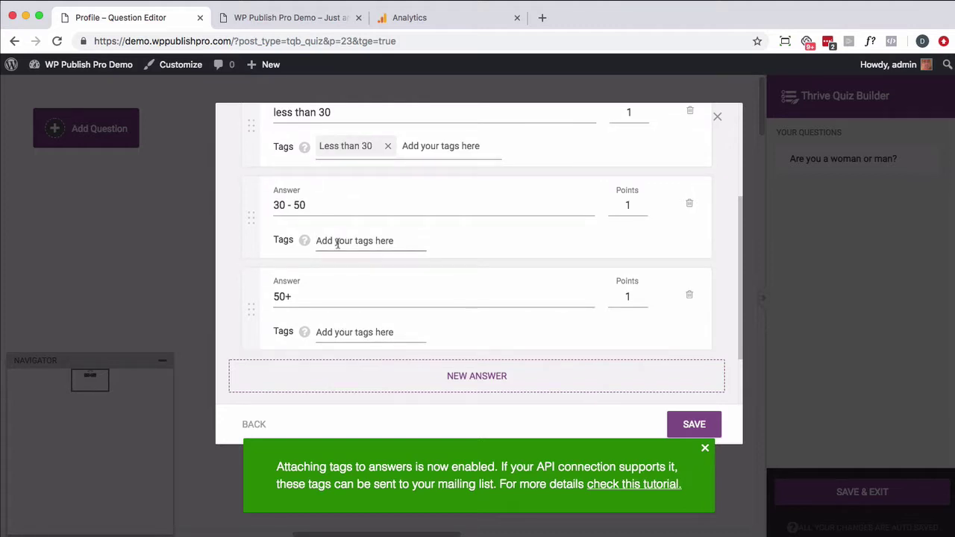
pyautogui.write('30 - 50')
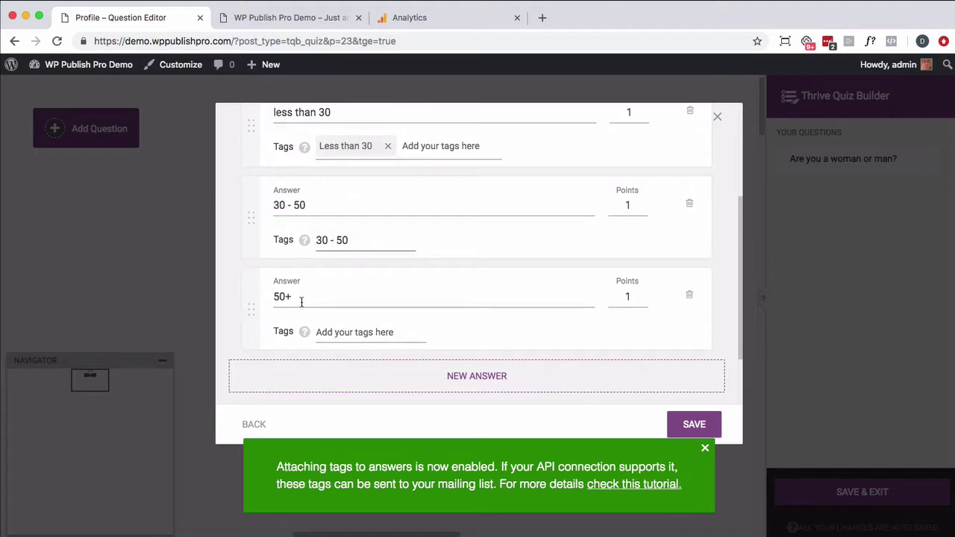
pyautogui.click(334, 330)
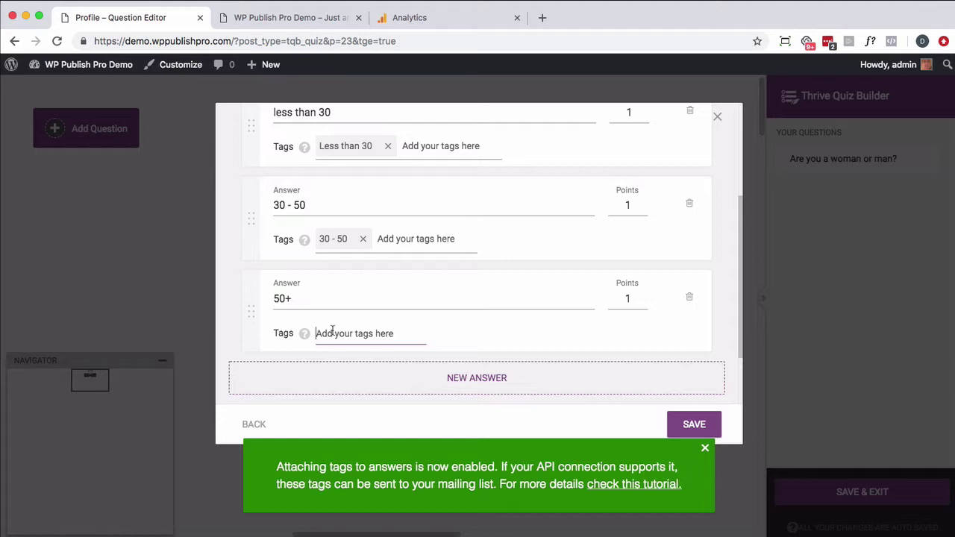
pyautogui.write('50+')
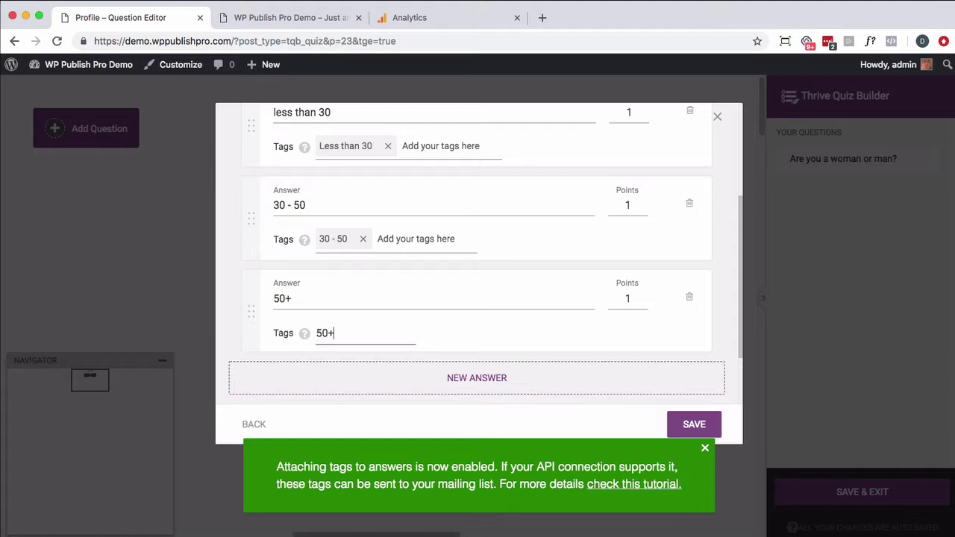
pyautogui.click(713, 422)
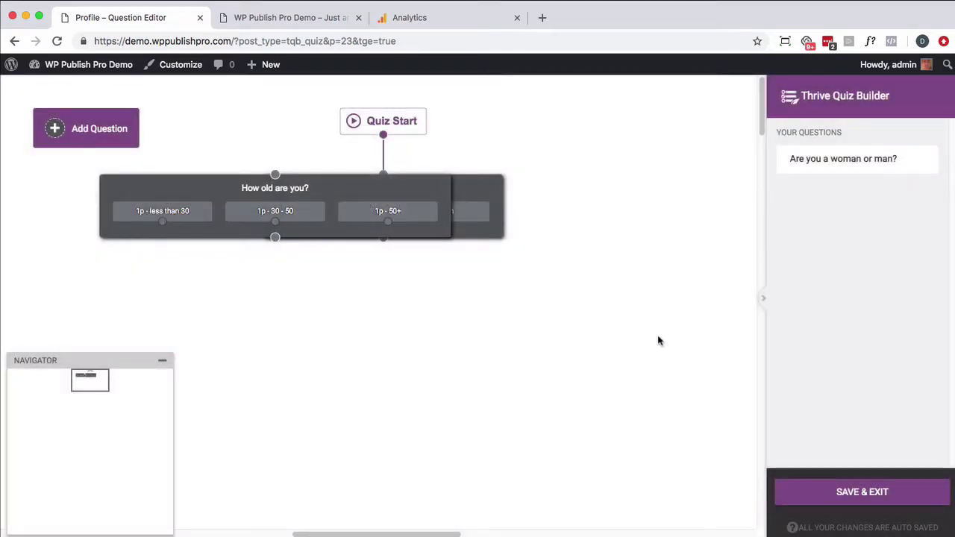
# Step: Place the age question below the woman-or-man question and connect the first question's output to it
pyautogui.moveTo(329, 201); pyautogui.dragTo(435, 308)
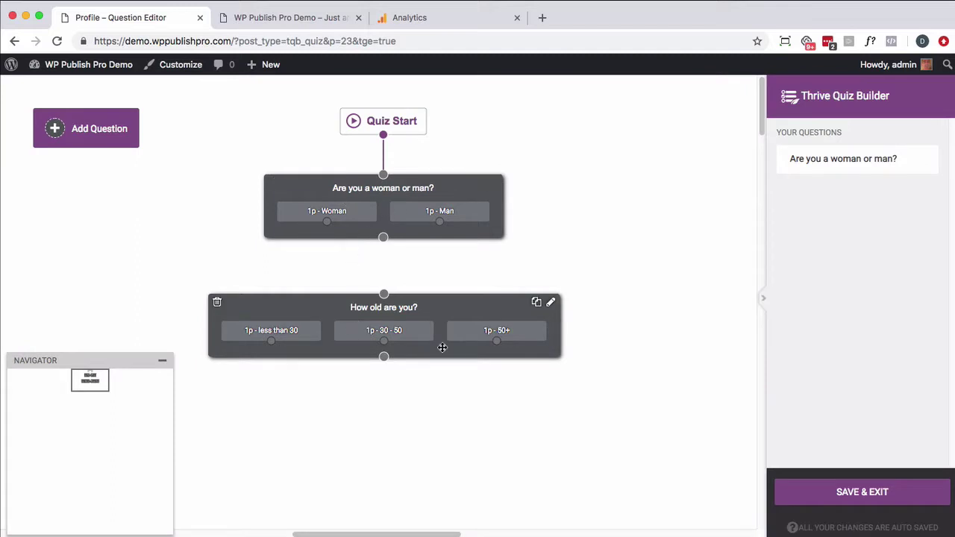
pyautogui.moveTo(383, 237); pyautogui.dragTo(383, 294)
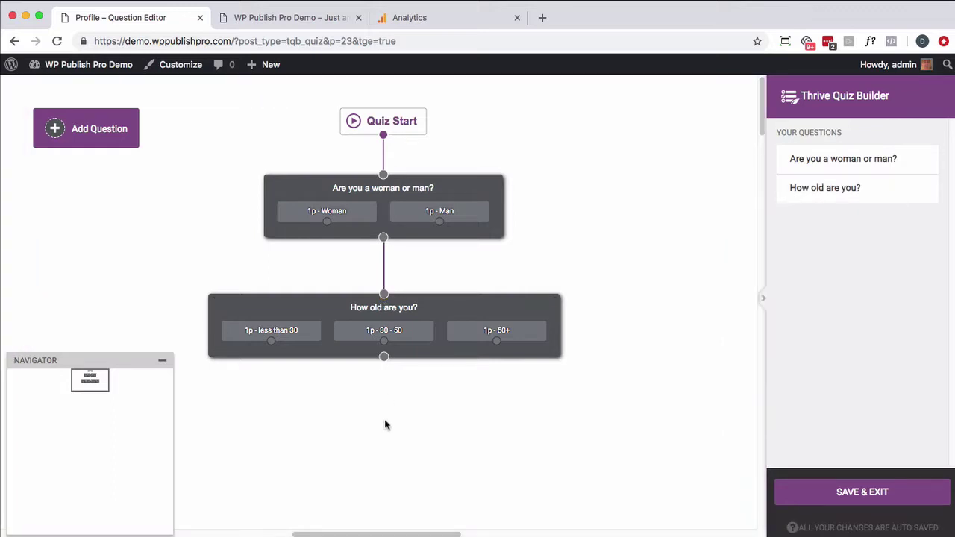
# Step: Add a third Multiple Choice with Buttons question with the text "How much weight do you want to lose"
pyautogui.scroll(-5, 597, 399)
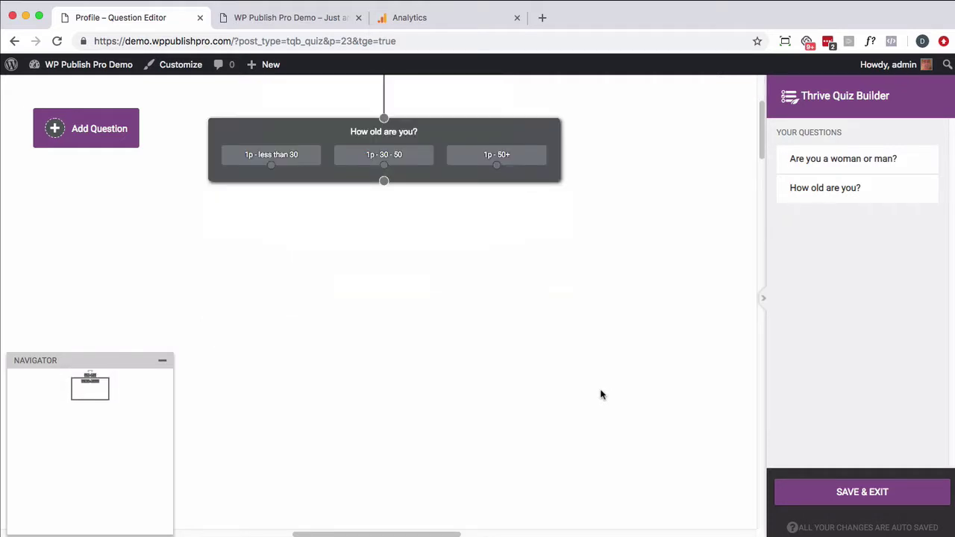
pyautogui.click(117, 134)
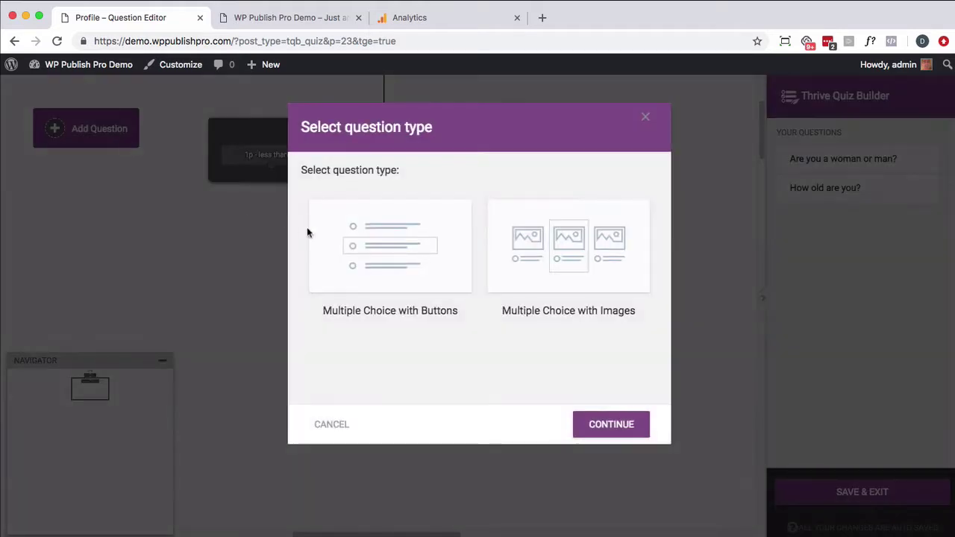
pyautogui.click(362, 253)
pyautogui.click(585, 421)
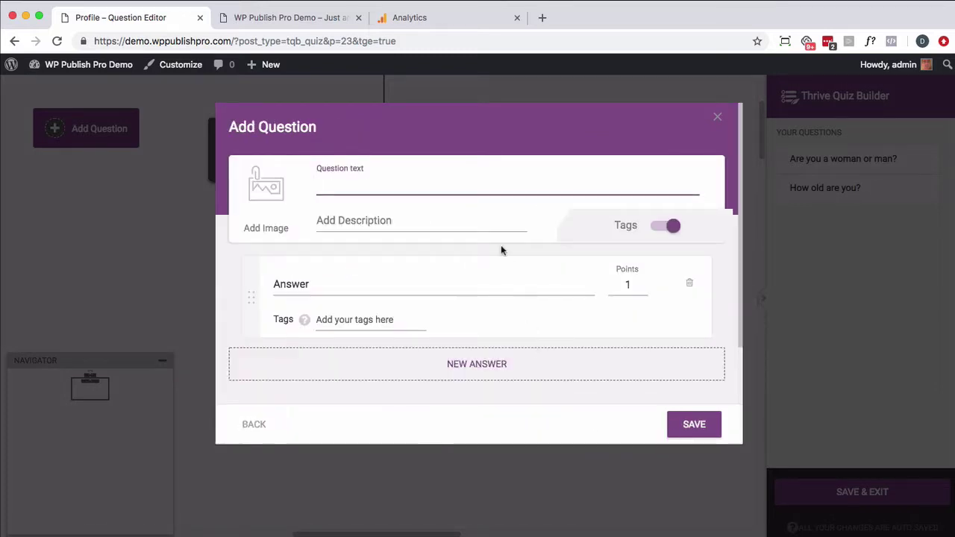
pyautogui.write('How much weight do you ')
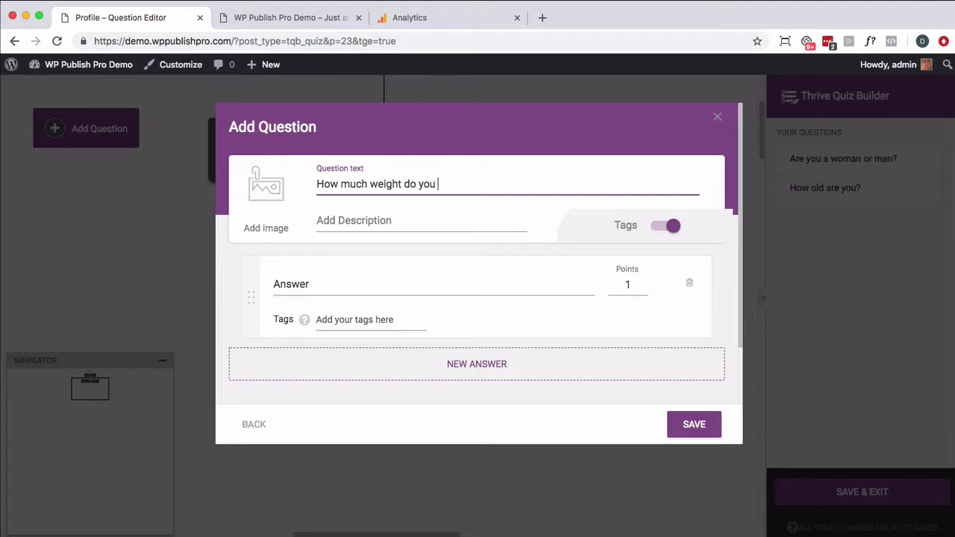
pyautogui.write('want to lose')
# Step: Enter "A little weight, less than 10 pounds" as the weight question's first answer and tag it "10 pounds"
pyautogui.click(366, 279)
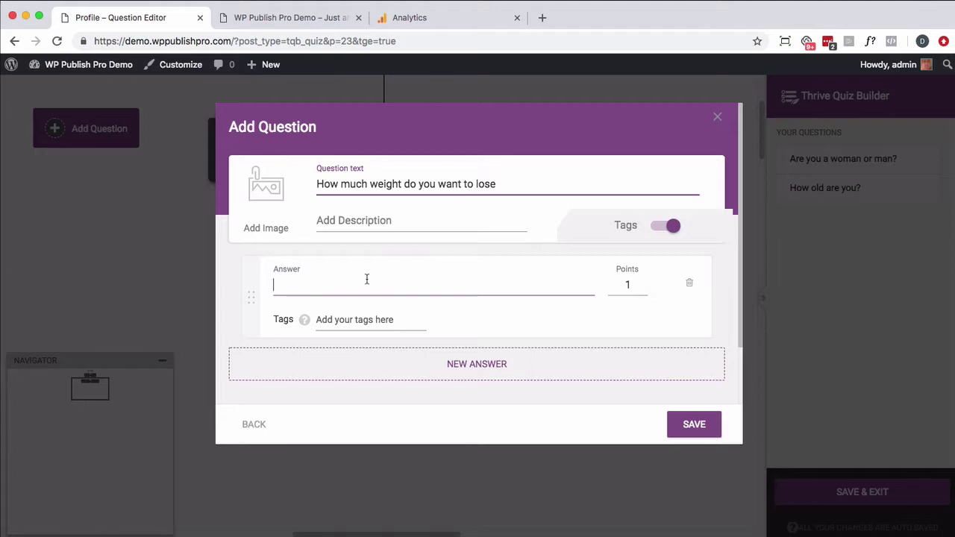
pyautogui.write('A little weight, les')
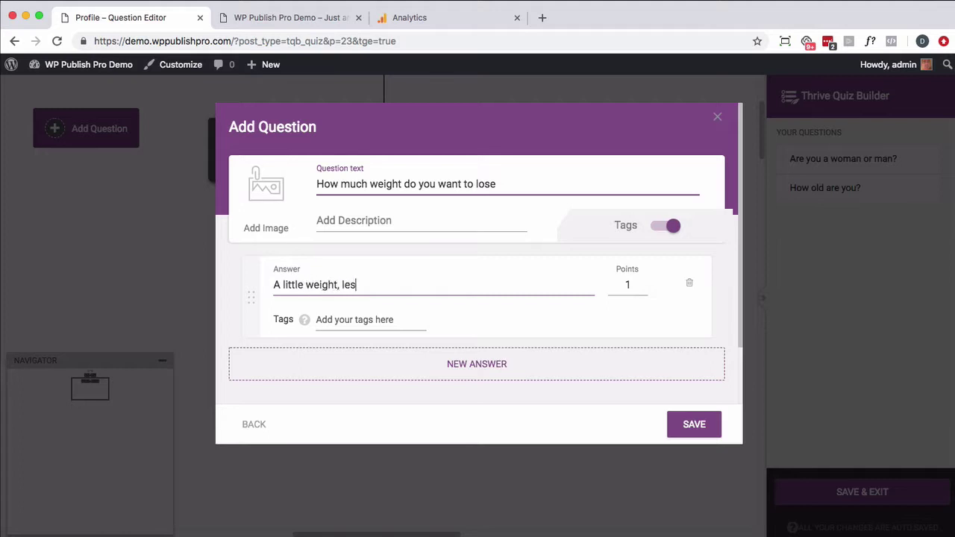
pyautogui.write('s than 10 pounds')
pyautogui.click(358, 314)
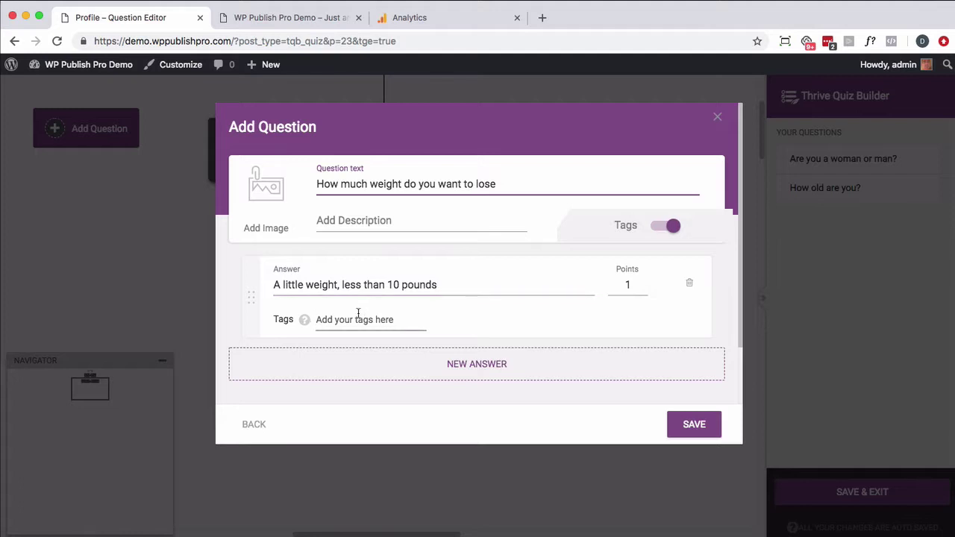
pyautogui.write('10 pounds')
# Step: Add "10 - 30 pounds" as the weight question's second answer and tag it "10 - 30 pounds"
pyautogui.click(473, 370)
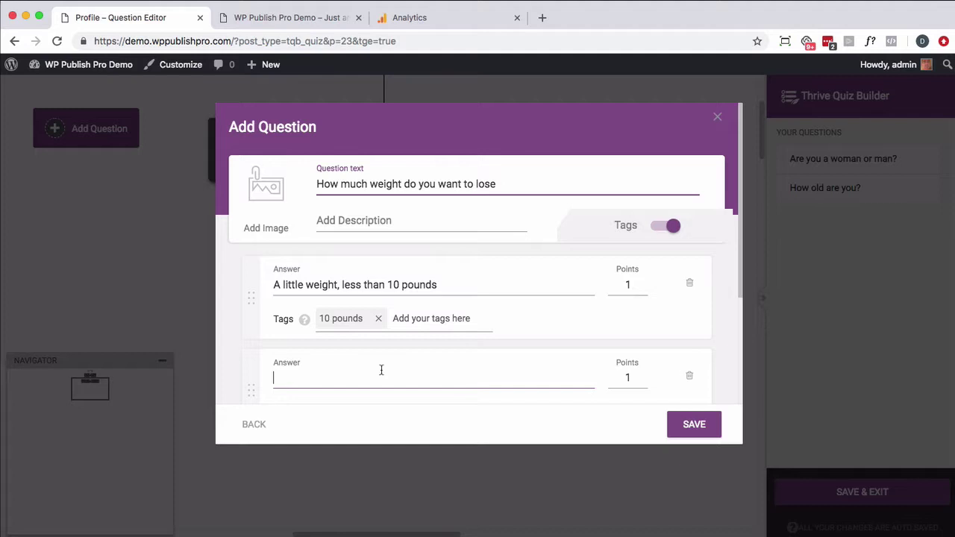
pyautogui.write('10 - 30 pounds')
pyautogui.scroll(-2, 454, 370)
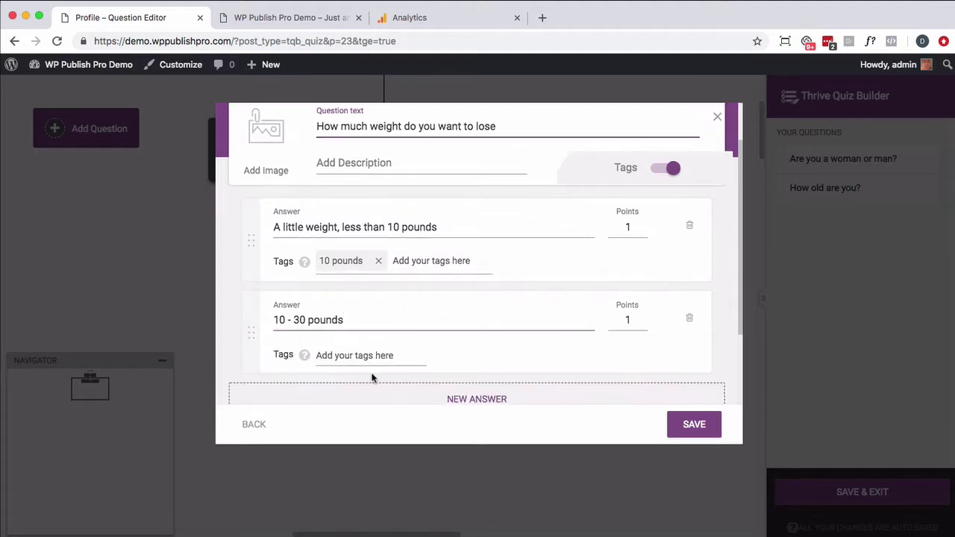
pyautogui.click(355, 364)
pyautogui.write('10 ')
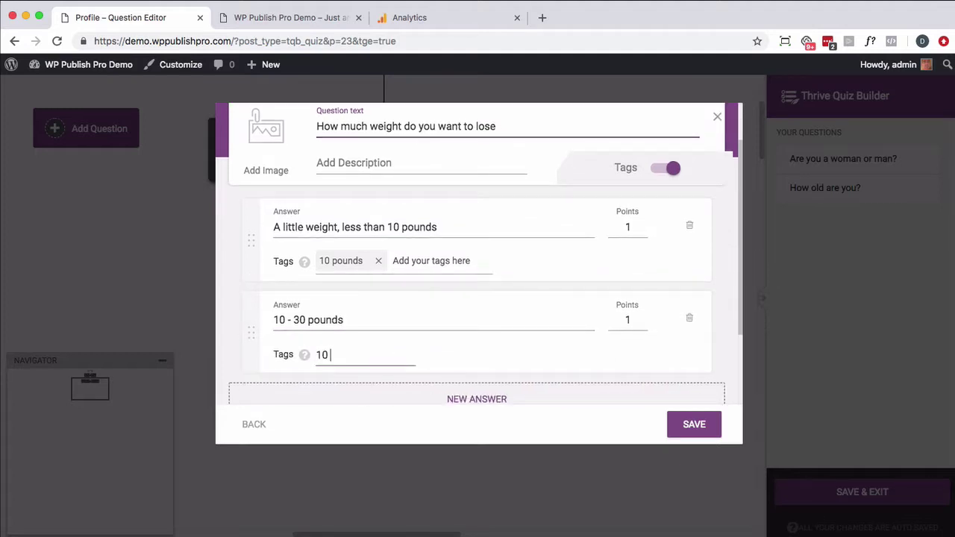
pyautogui.write('- 30 pounds')
# Step: Add "A lot of weight, more than 30 pounds" as the weight question's third answer, tag it "30+ pounds" and save the question
pyautogui.scroll(-2, 365, 371)
pyautogui.click(444, 344)
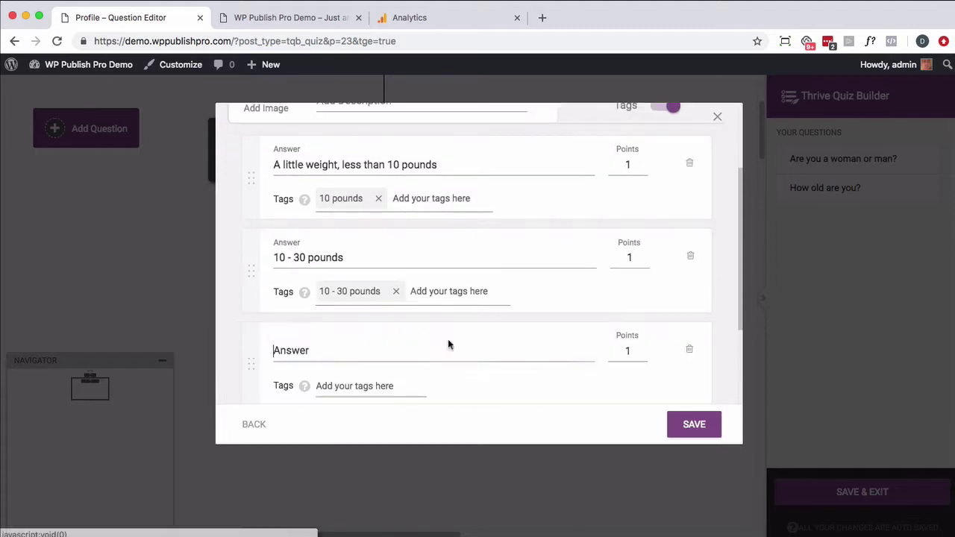
pyautogui.write('A lot ')
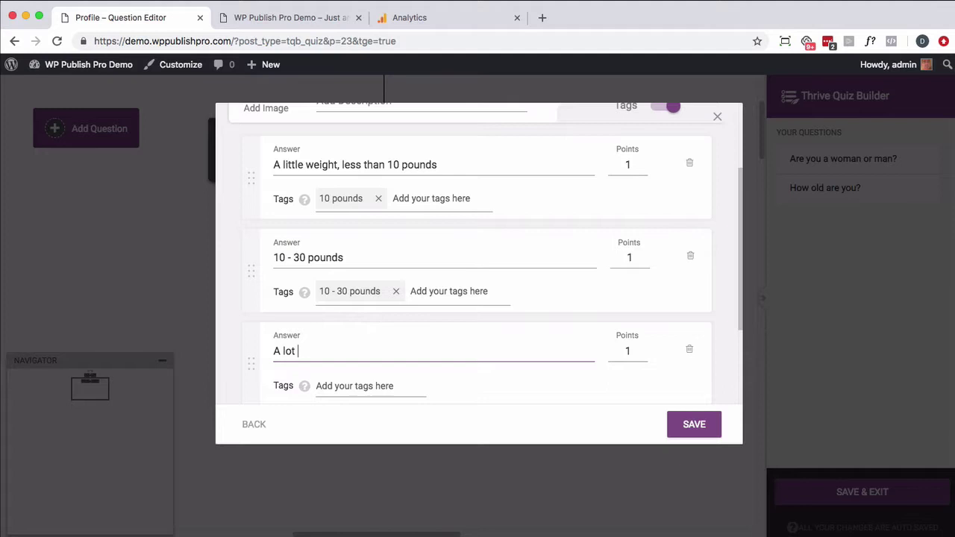
pyautogui.write('of weight, more than 3')
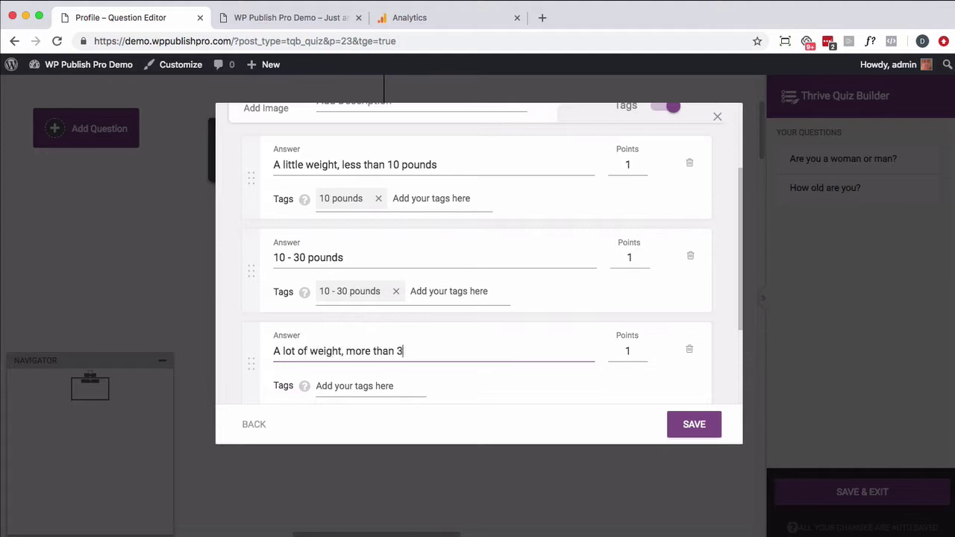
pyautogui.write('0 pounds')
pyautogui.click(376, 384)
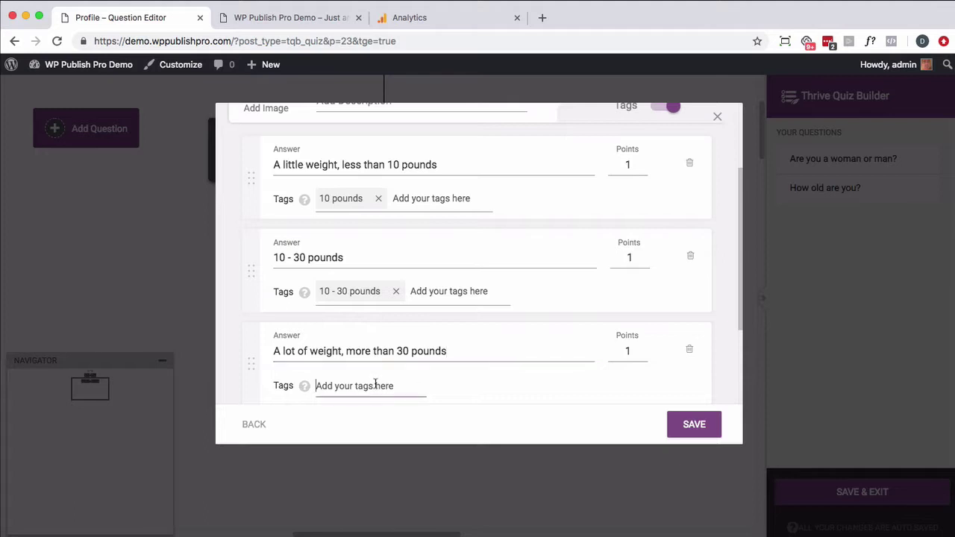
pyautogui.write('30+')
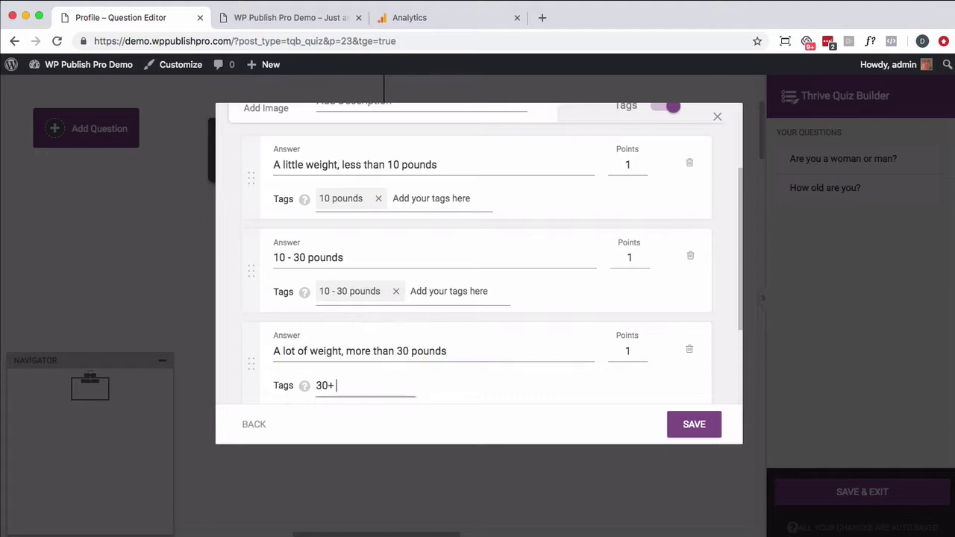
pyautogui.write(' pounds')
pyautogui.click(676, 432)
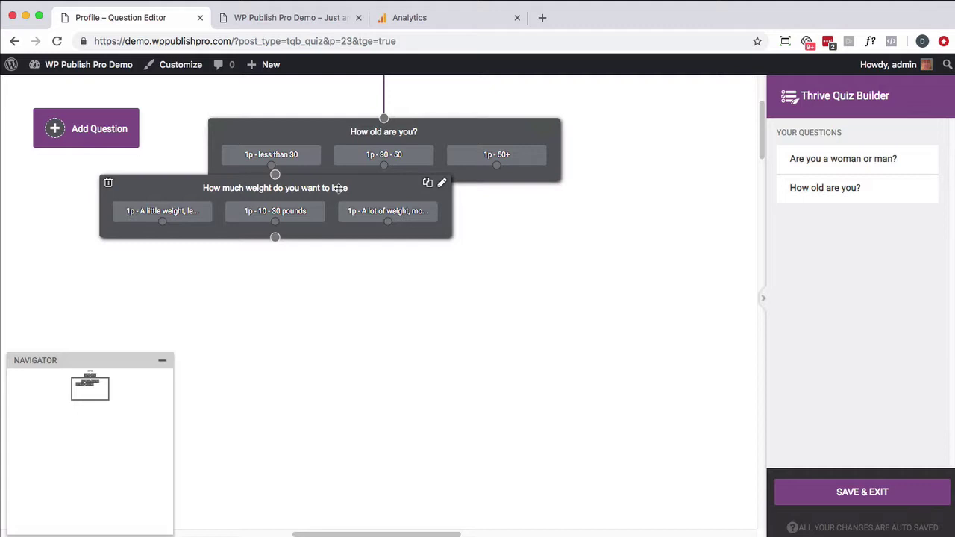
# Step: Place the weight question below the age question and connect the age question's output to it
pyautogui.moveTo(340, 188); pyautogui.dragTo(448, 241)
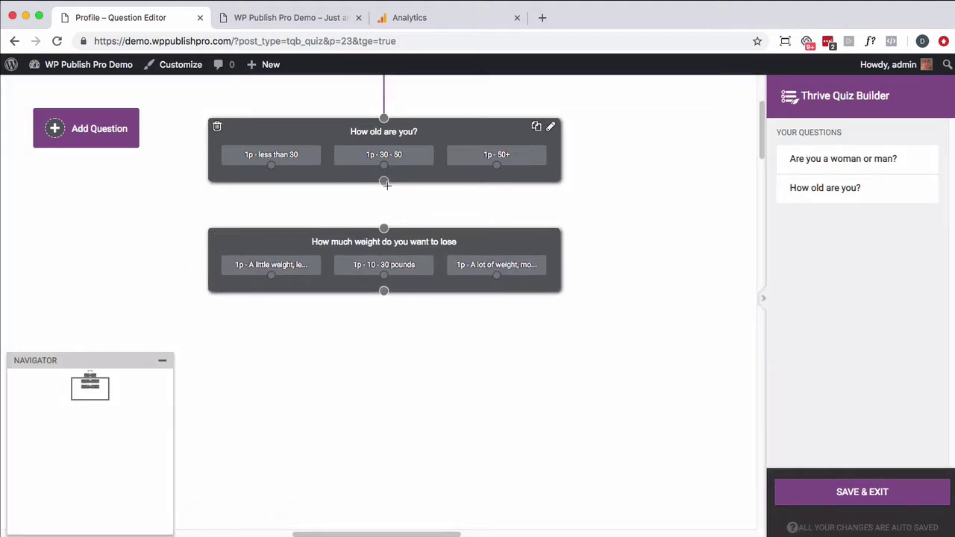
pyautogui.moveTo(385, 184); pyautogui.dragTo(383, 229)
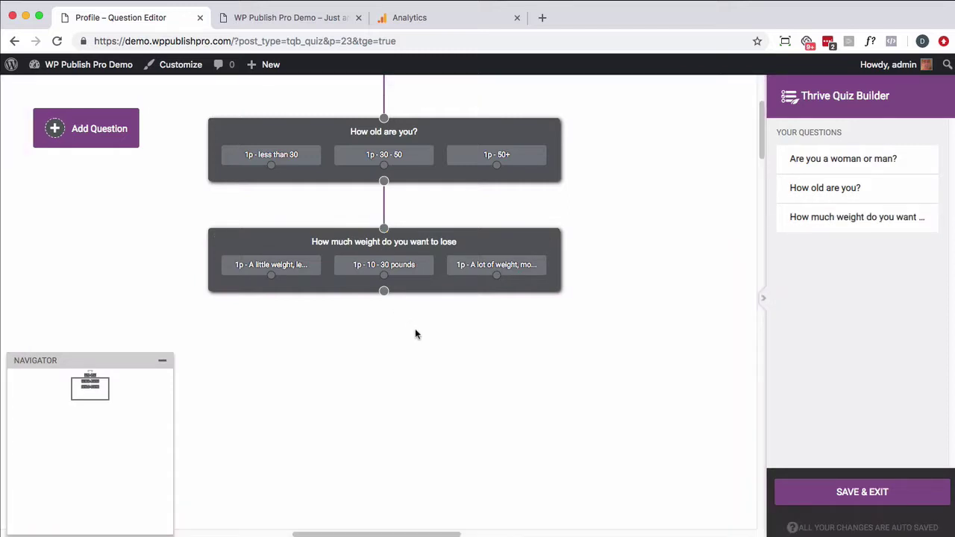
pyautogui.scroll(4, 430, 330)
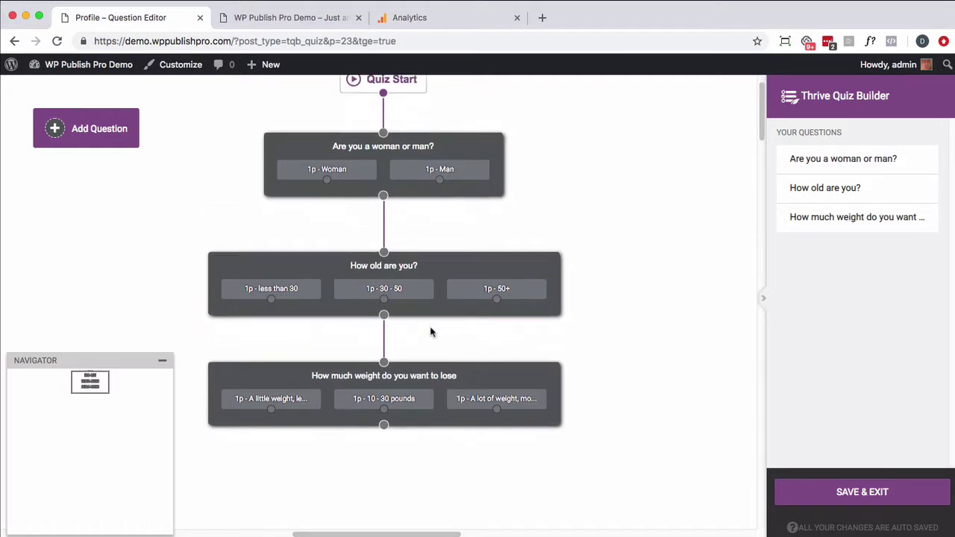
pyautogui.scroll(-4, 430, 331)
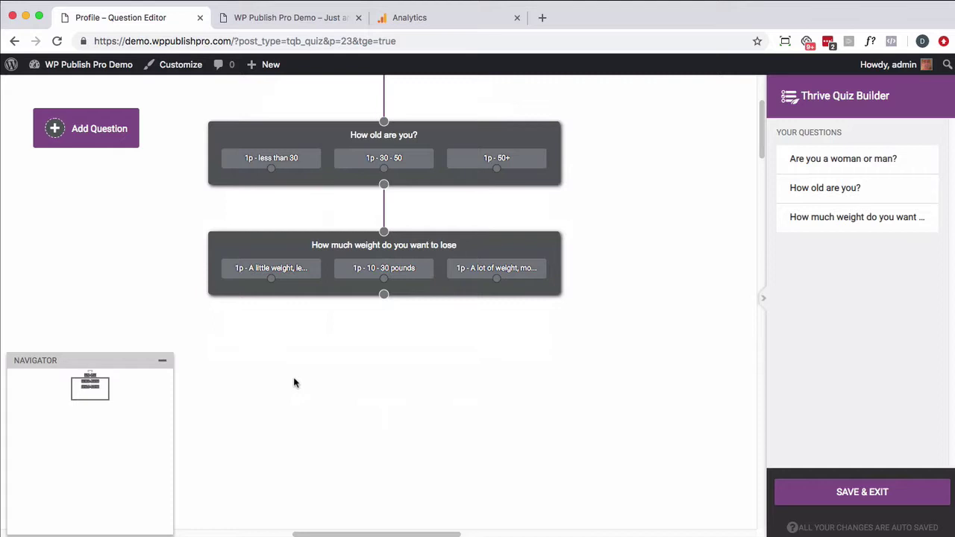
# Step: Add a fourth Multiple Choice with Buttons question with the text "Why did you choose your answer?"
pyautogui.click(103, 137)
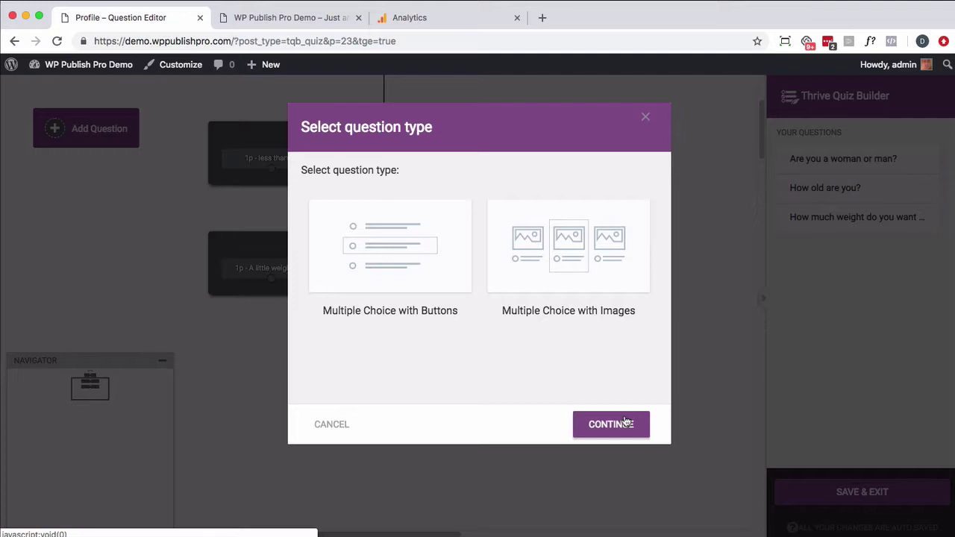
pyautogui.click(625, 422)
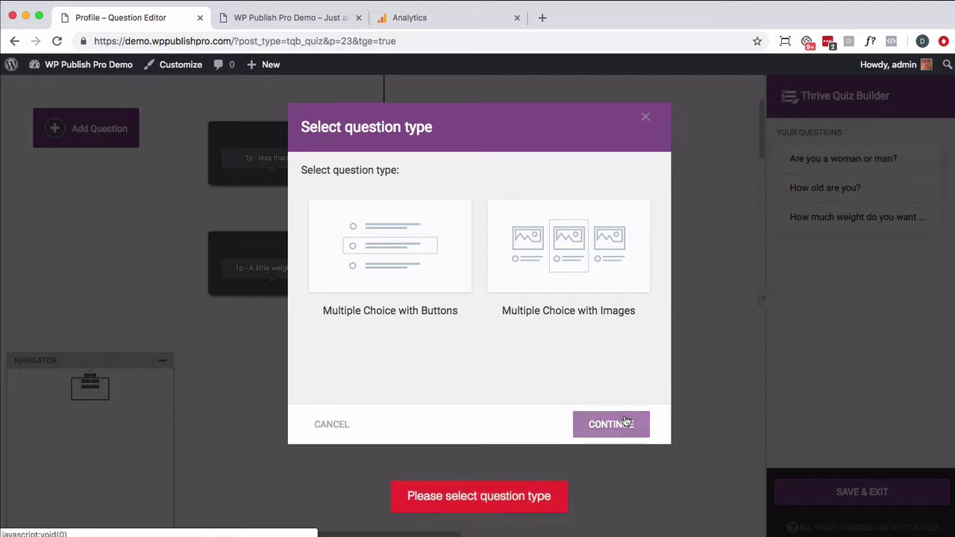
pyautogui.click(434, 261)
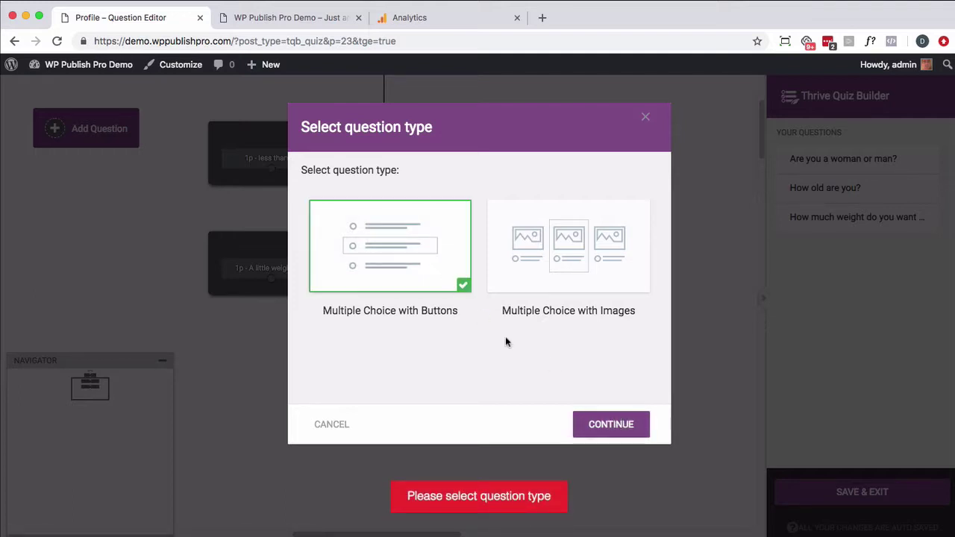
pyautogui.click(615, 422)
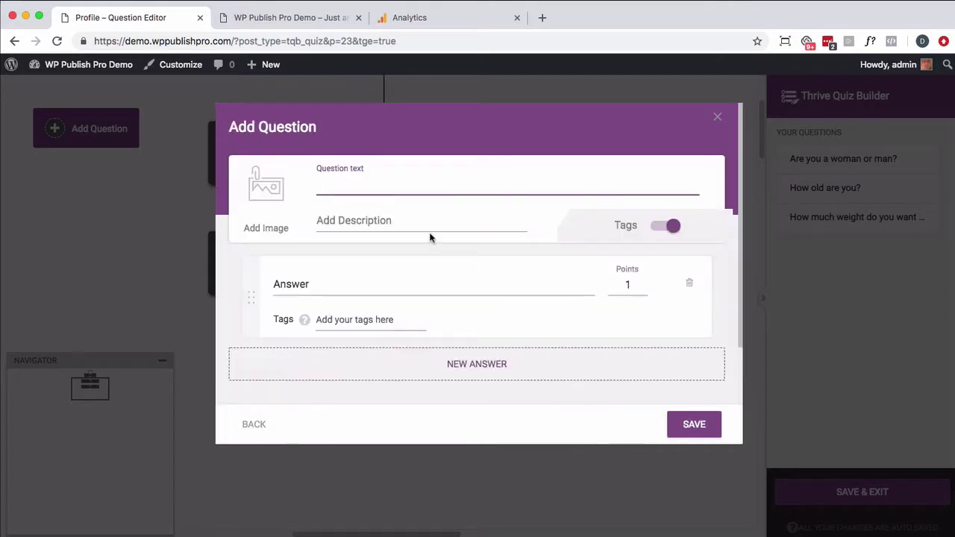
pyautogui.write('Why ddid you')
pyautogui.press('BackSpace')
pyautogui.press('BackSpace')
pyautogui.press('BackSpace')
pyautogui.press('BackSpace')
pyautogui.press('BackSpace')
pyautogui.press('BackSpace')
pyautogui.press('BackSpace')
pyautogui.press('BackSpace')
pyautogui.write('id you choose ')
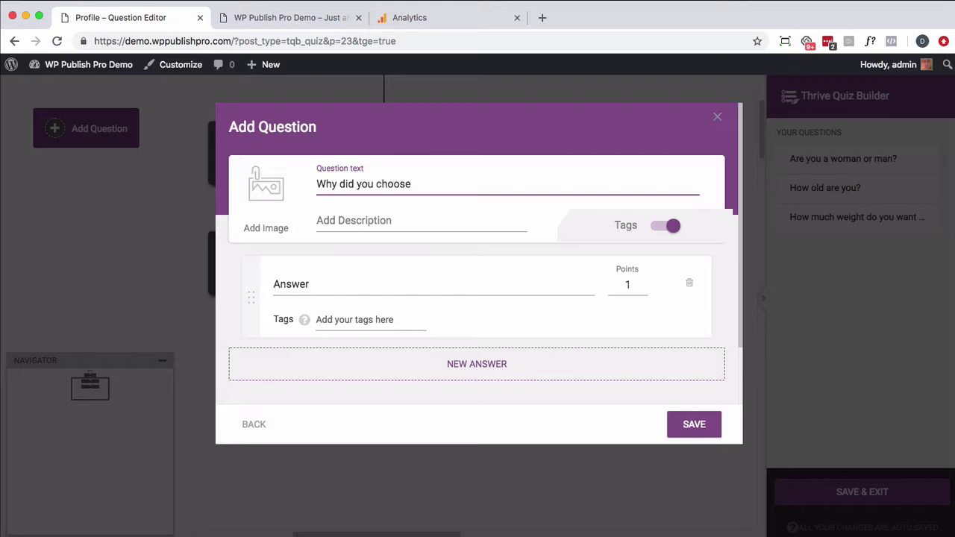
pyautogui.write('your answer?')
# Step: Enter "I am low on energy" as the first answer of the "Why did you choose your answer?" question and tag it "Energy"
pyautogui.click(354, 290)
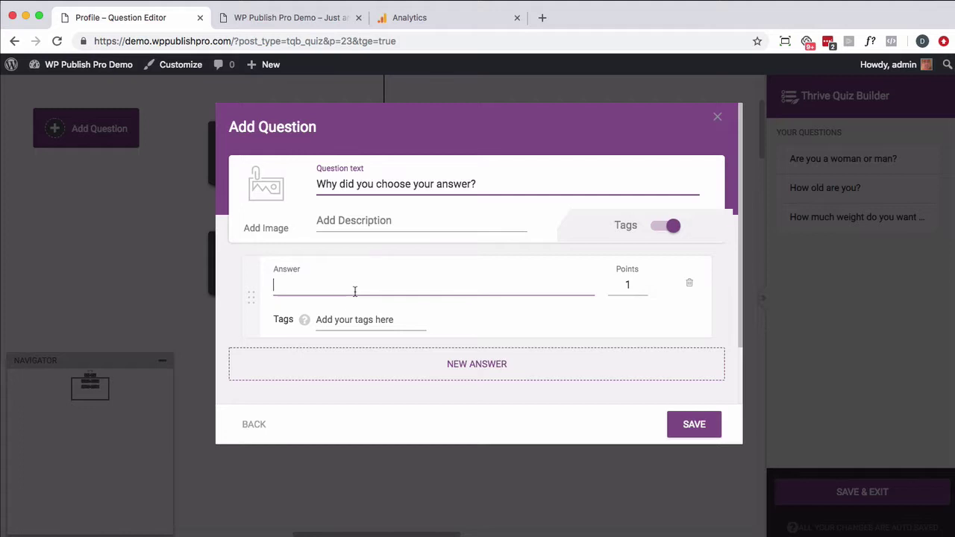
pyautogui.write('I am lowe')
pyautogui.press('BackSpace')
pyautogui.write('on energy')
pyautogui.click(346, 322)
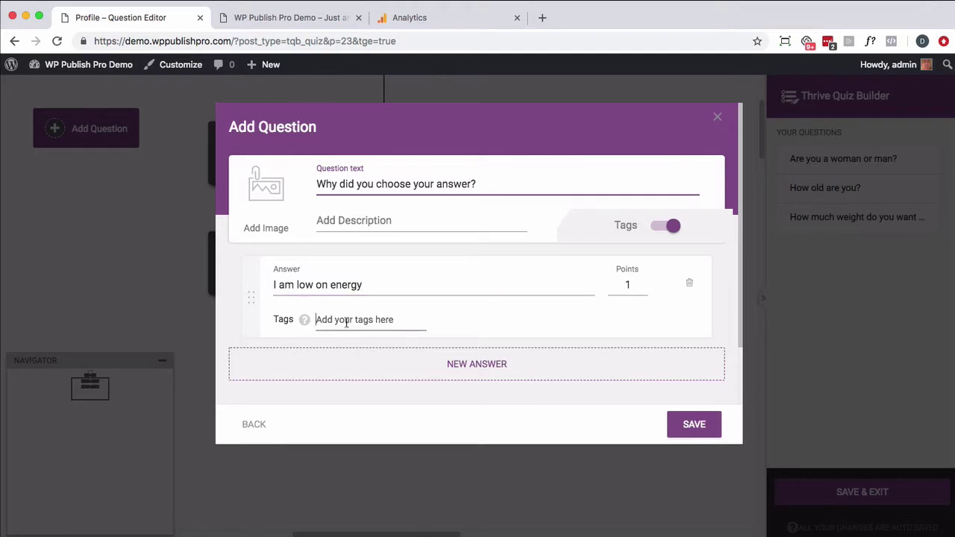
pyautogui.write('Energy')
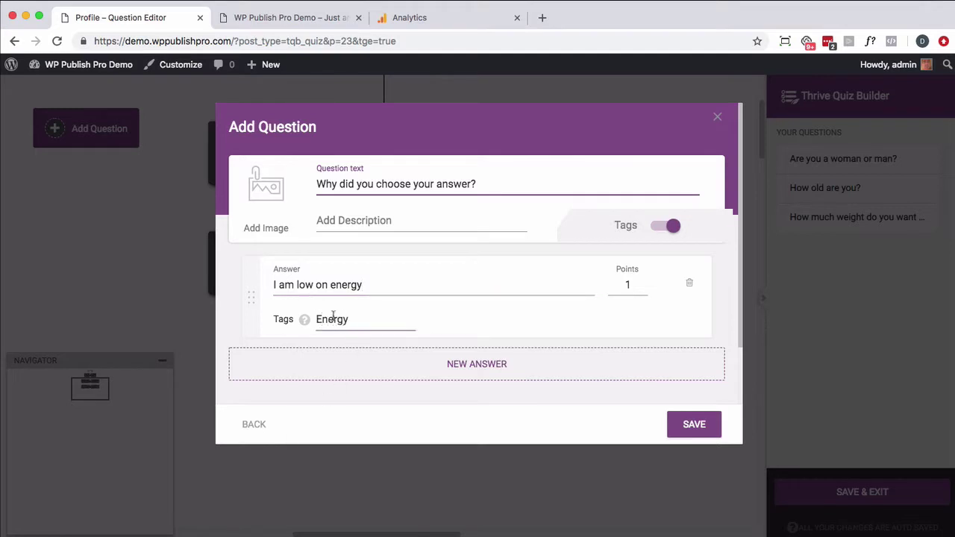
# Step: Add "My fitness is not very good right now" as the second answer, tag it "fitness" and save the question
pyautogui.click(465, 365)
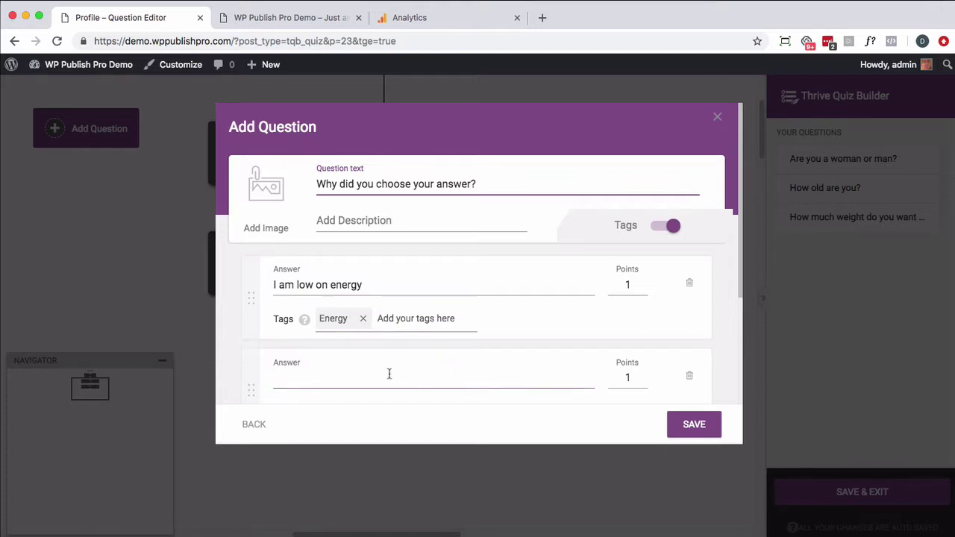
pyautogui.write('My fitness is not ')
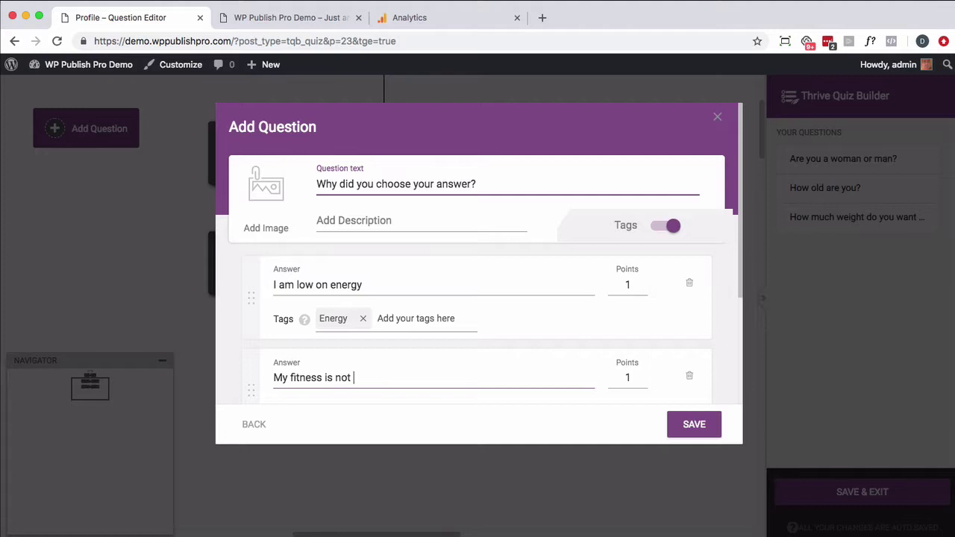
pyautogui.write('very good right now')
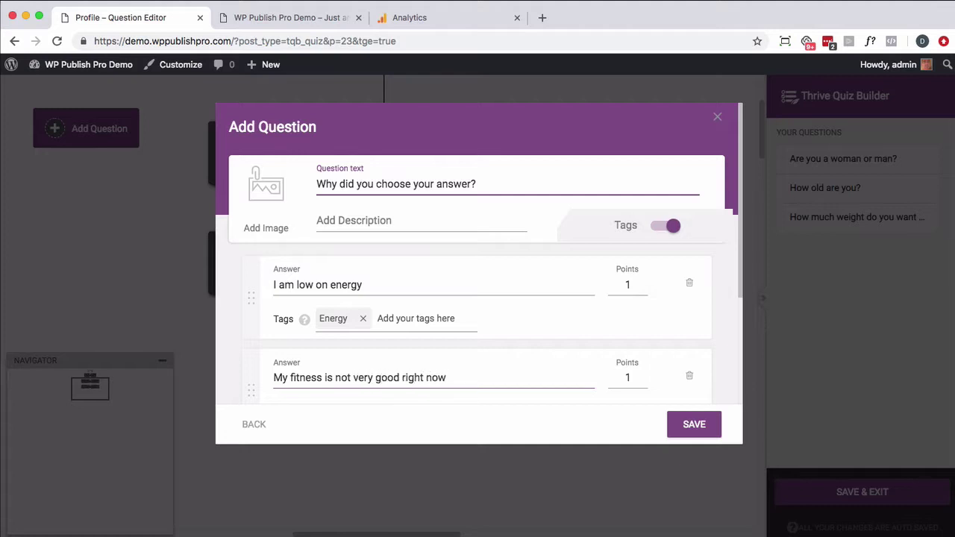
pyautogui.scroll(-1, 406, 358)
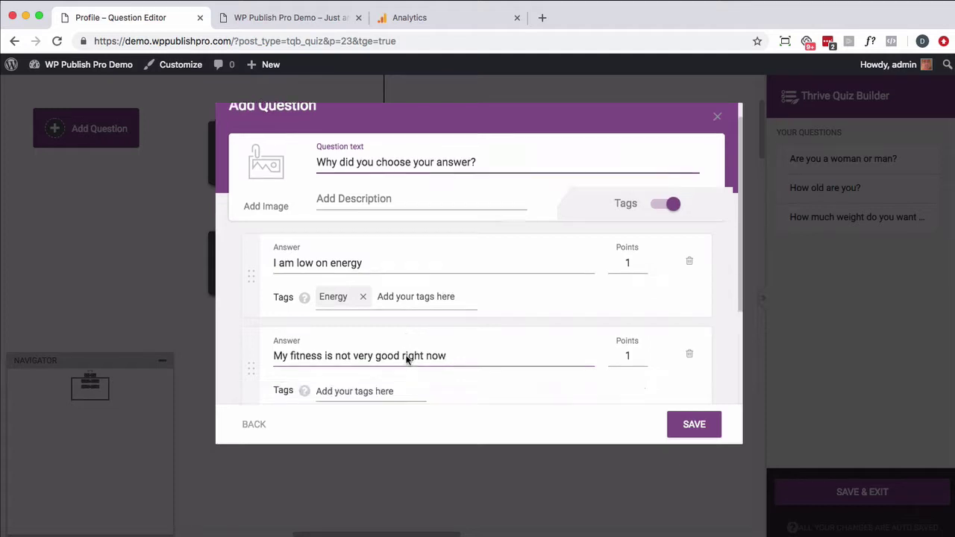
pyautogui.scroll(-5, 407, 359)
pyautogui.click(373, 254)
pyautogui.write('fi')
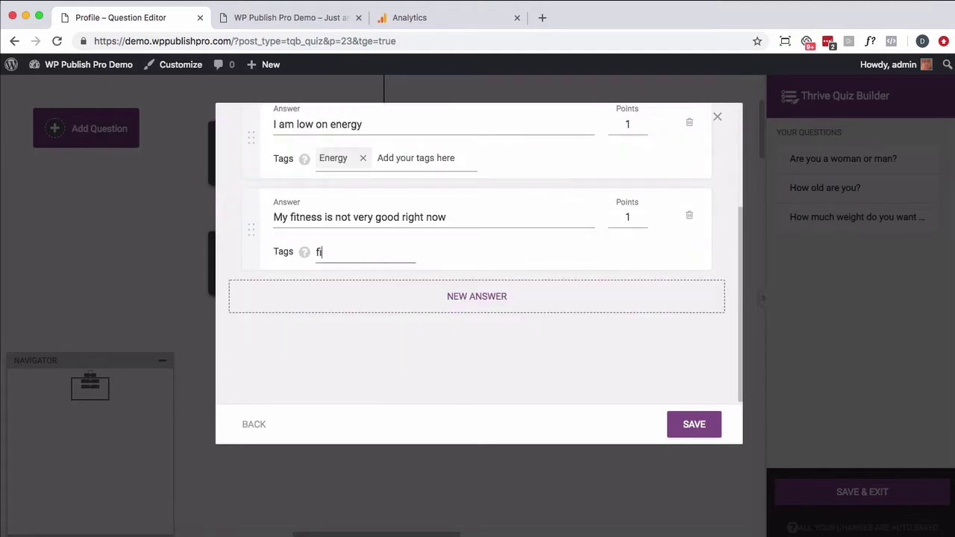
pyautogui.write('tness')
pyautogui.click(694, 425)
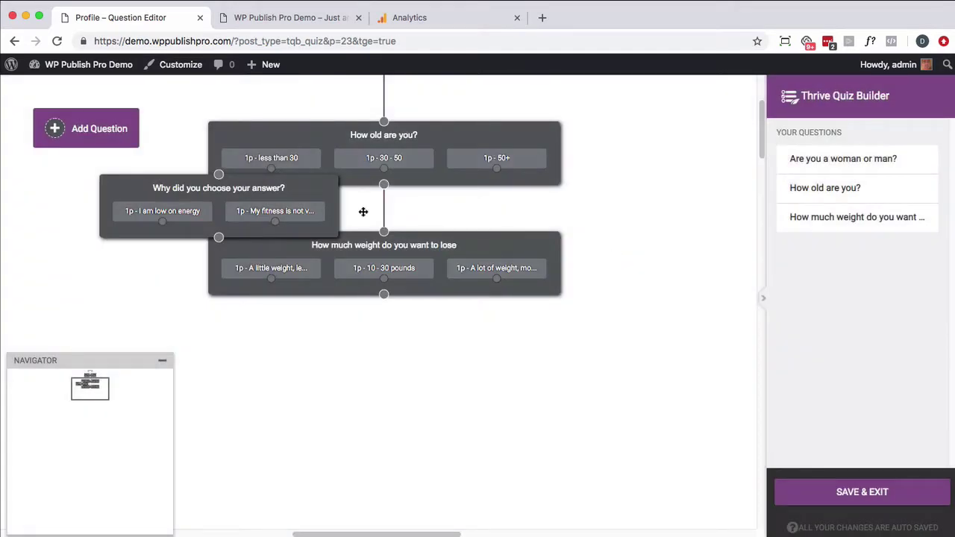
# Step: Connect the weight question's "A little weight, less than 10 pounds" answer to the "Why did you choose your answer?" question, placed below and to its left
pyautogui.moveTo(270, 184); pyautogui.dragTo(324, 350)
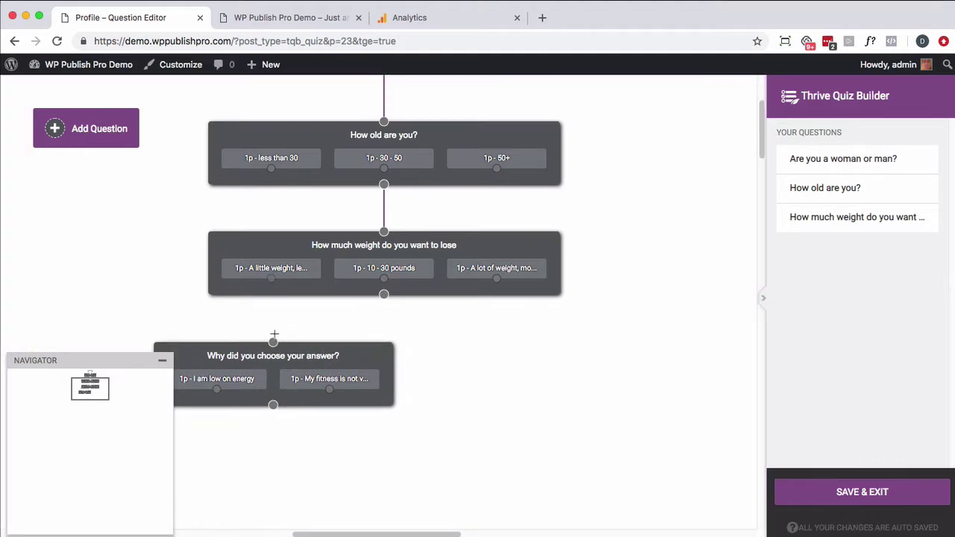
pyautogui.moveTo(274, 340); pyautogui.dragTo(271, 278)
pyautogui.moveTo(352, 355); pyautogui.dragTo(168, 355)
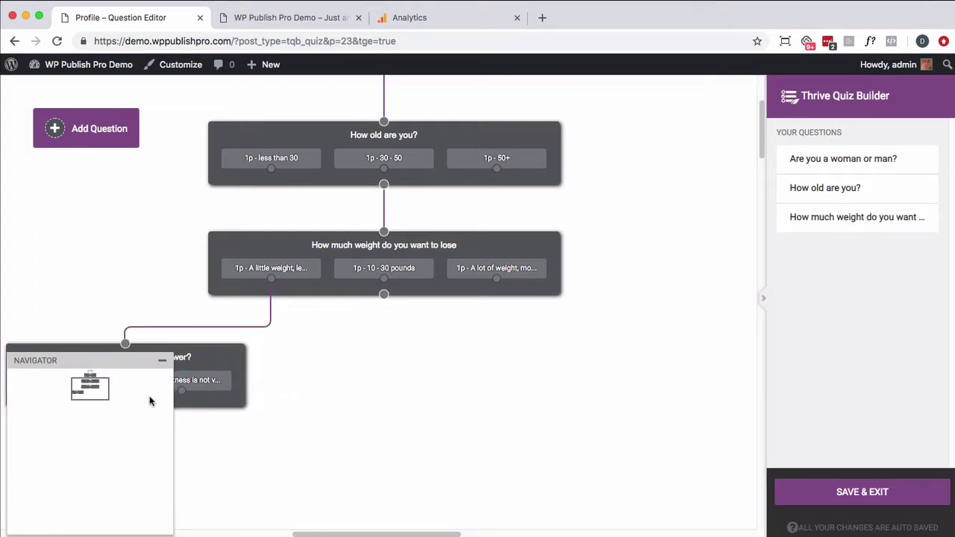
pyautogui.moveTo(101, 395)
pyautogui.mouseDown()
pyautogui.moveTo(98, 384)
pyautogui.moveTo(96, 403)
pyautogui.moveTo(86, 391)
pyautogui.mouseUp()
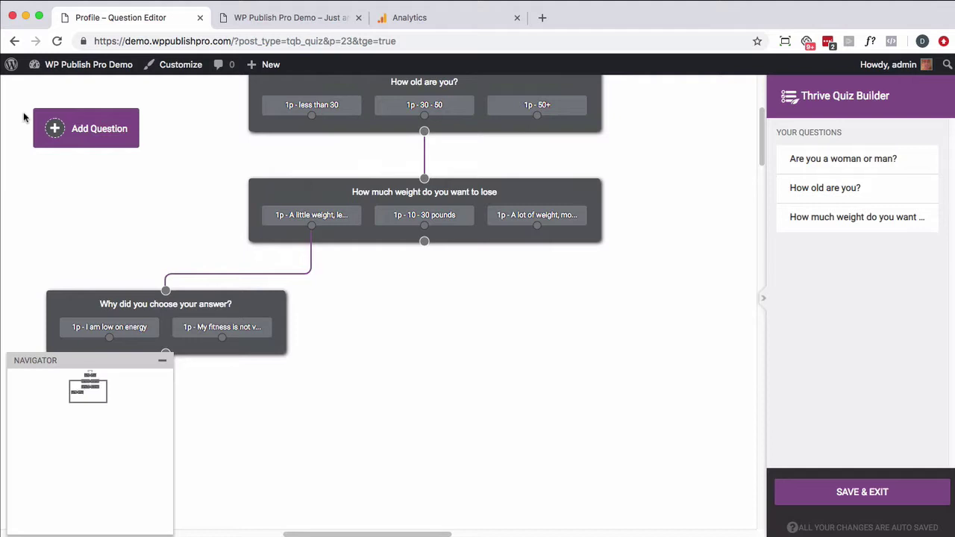
# Step: Add another Multiple Choice with Buttons question with the text "Why did you choose that answer?"
pyautogui.click(69, 127)
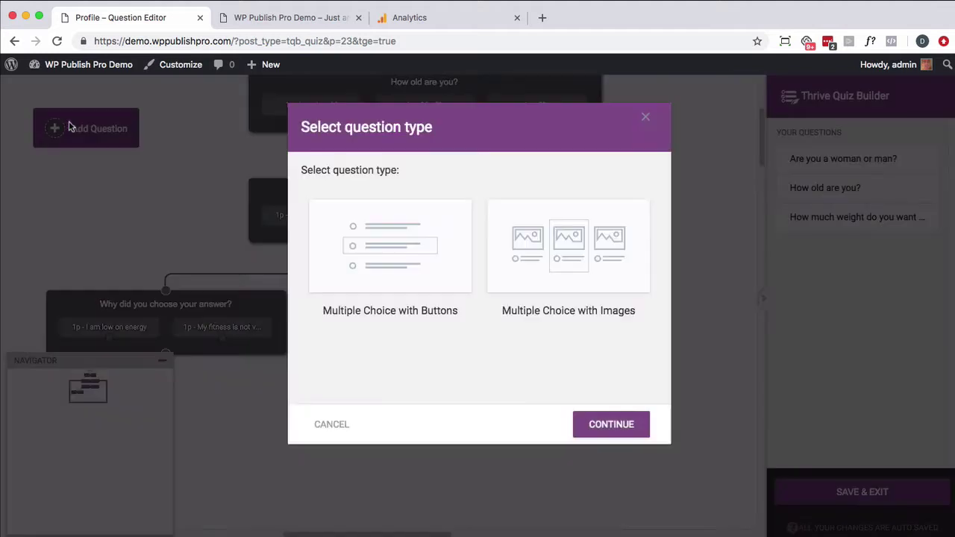
pyautogui.click(381, 270)
pyautogui.click(588, 423)
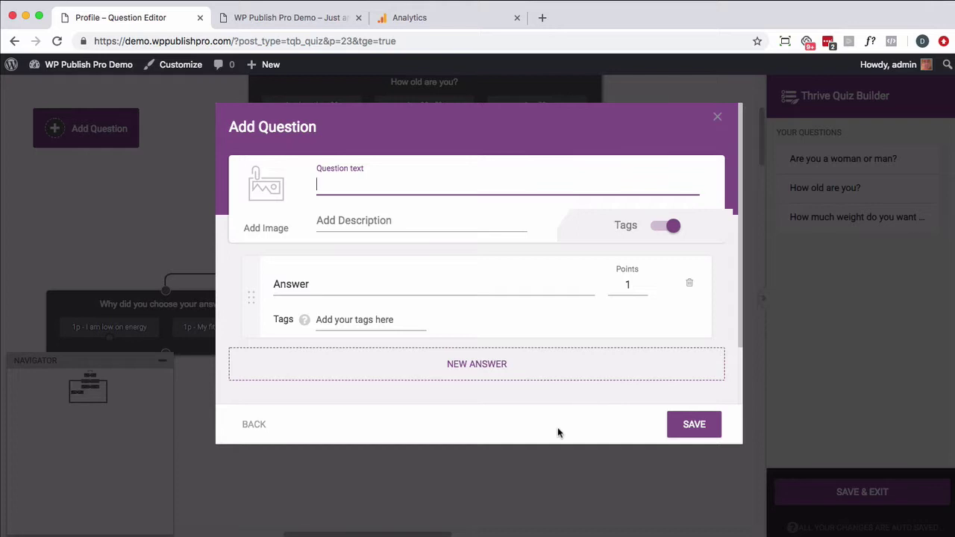
pyautogui.write('Why did you choose that a')
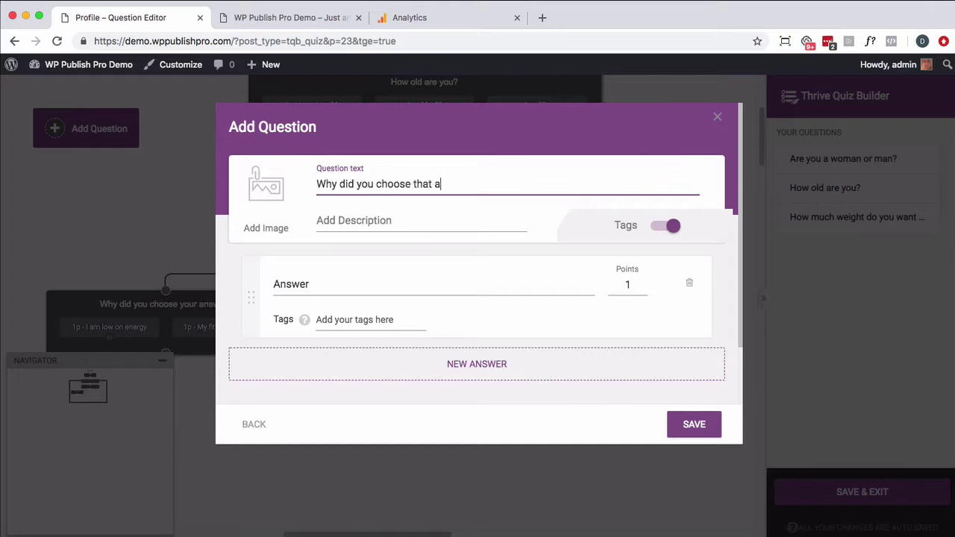
pyautogui.write('nswer?')
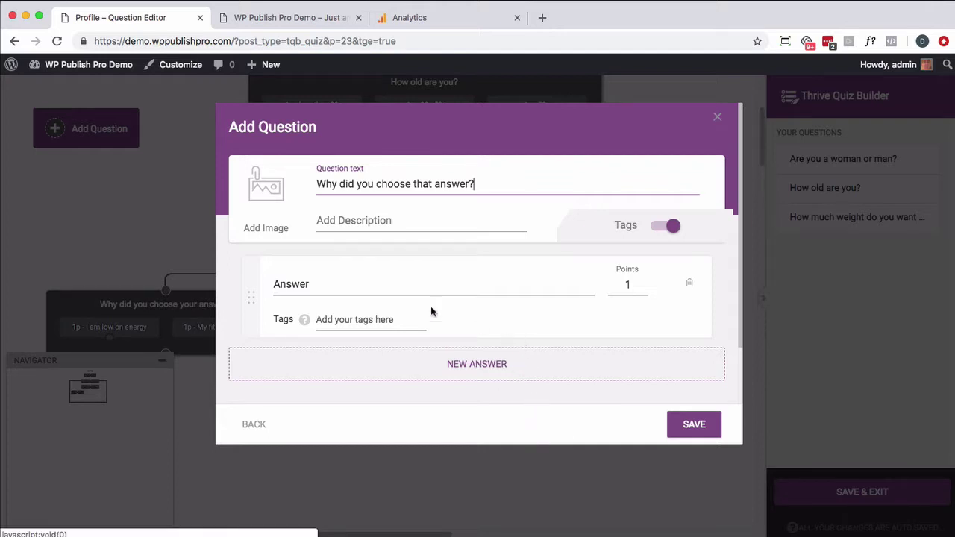
# Step: Enter "My doctor told me I should" as the first answer of the "Why did you choose that answer?" question and tag it "Doctor"
pyautogui.click(314, 284)
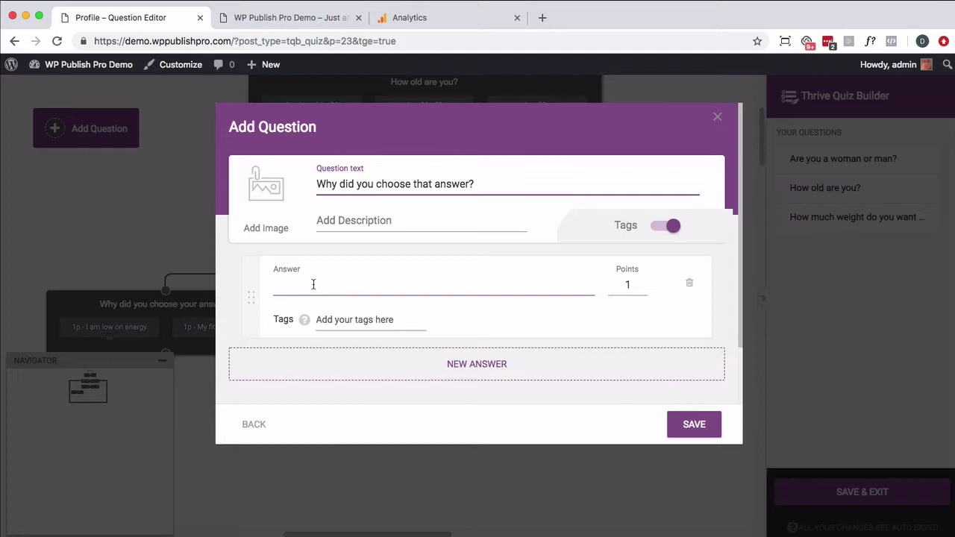
pyautogui.write('My docotr')
pyautogui.press('BackSpace')
pyautogui.press('BackSpace')
pyautogui.press('BackSpace')
pyautogui.write('tor told me I should')
pyautogui.scroll(-1, 314, 286)
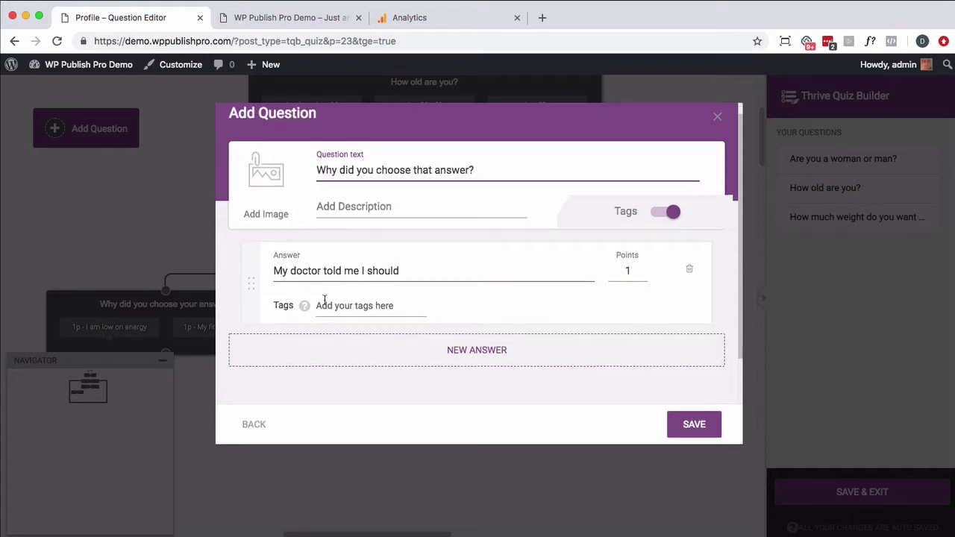
pyautogui.click(327, 305)
pyautogui.write('Doctor')
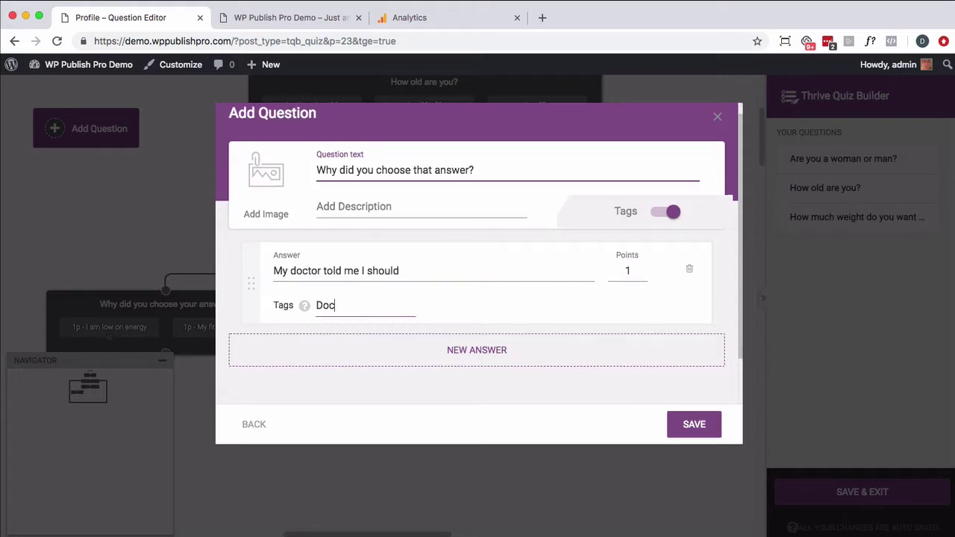
# Step: Add "My spouse said I have to" as the second answer and tag it "Spouse"
pyautogui.click(431, 358)
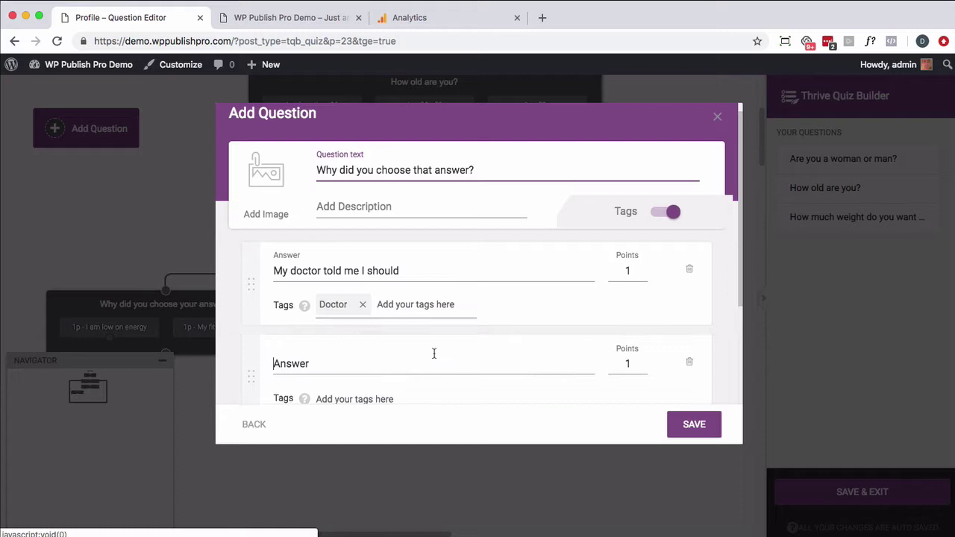
pyautogui.write('My s')
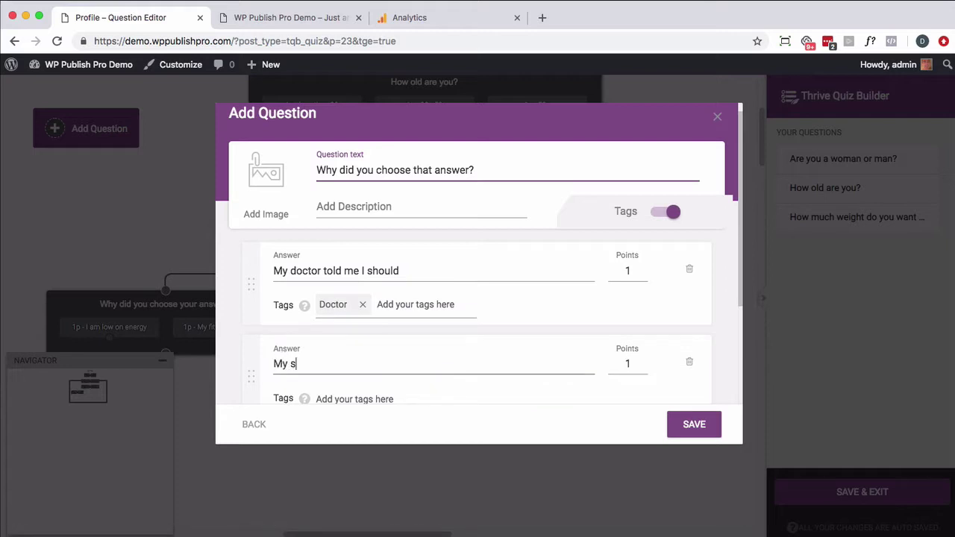
pyautogui.write('pouse said I shou')
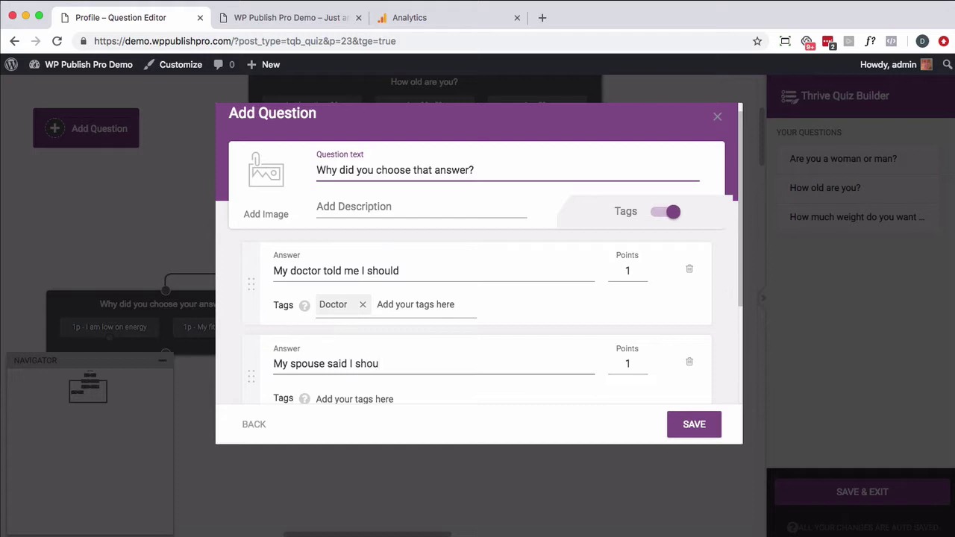
pyautogui.press('BackSpace')
pyautogui.press('BackSpace')
pyautogui.press('BackSpace')
pyautogui.press('BackSpace')
pyautogui.write('to')
pyautogui.scroll(-1, 426, 351)
pyautogui.click(397, 379)
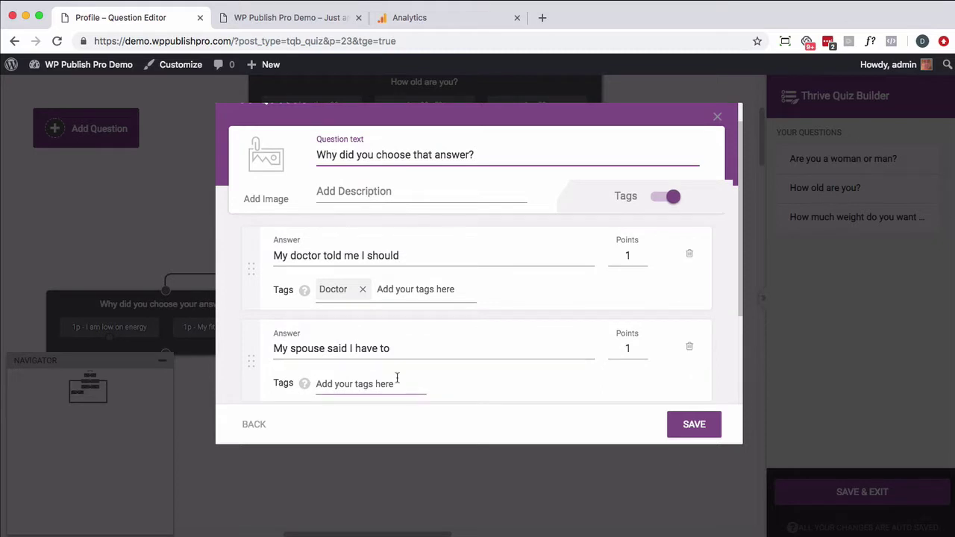
pyautogui.write('SPou')
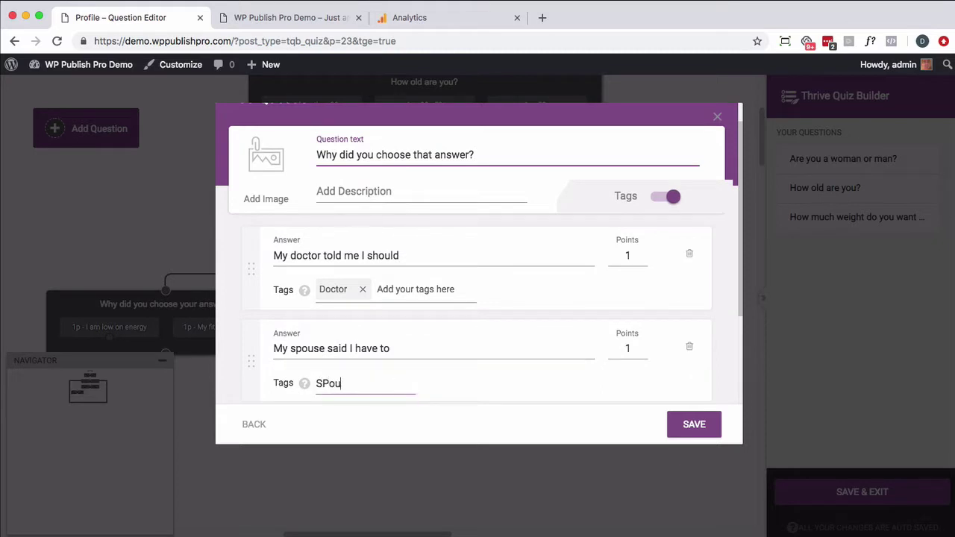
pyautogui.write('sepouse')
# Step: Add "I had a medical scare" as the third answer, tag it "Scare" and save the question
pyautogui.scroll(-3, 629, 268)
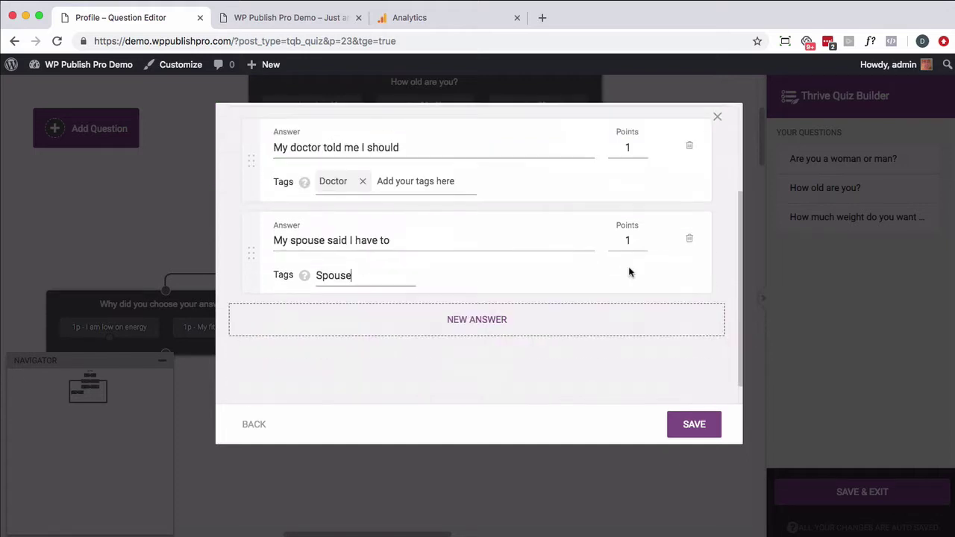
pyautogui.click(450, 322)
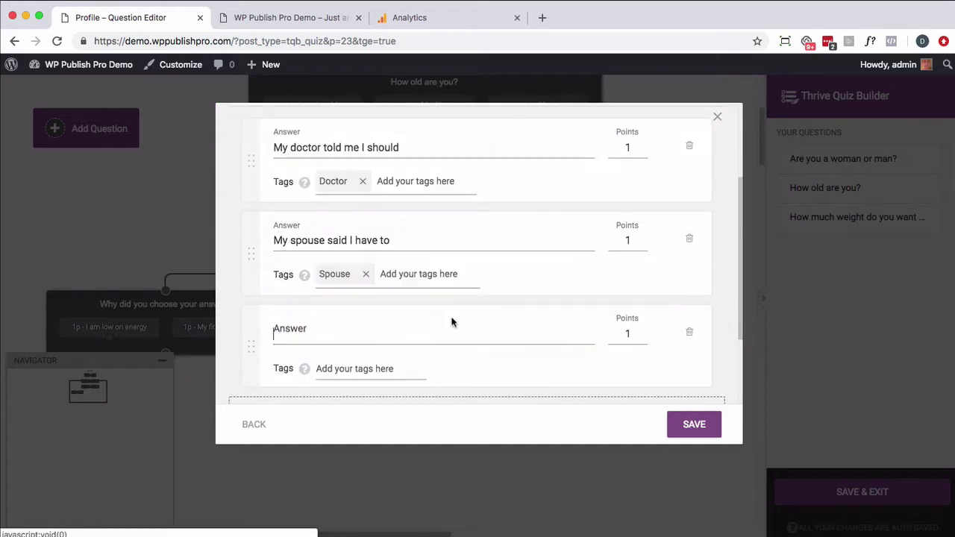
pyautogui.write('I had')
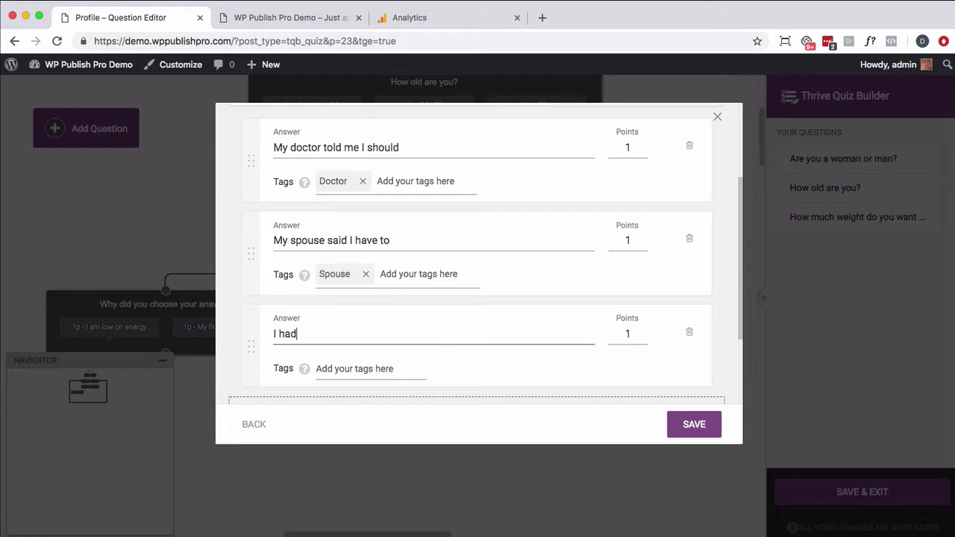
pyautogui.write(' a medical scare')
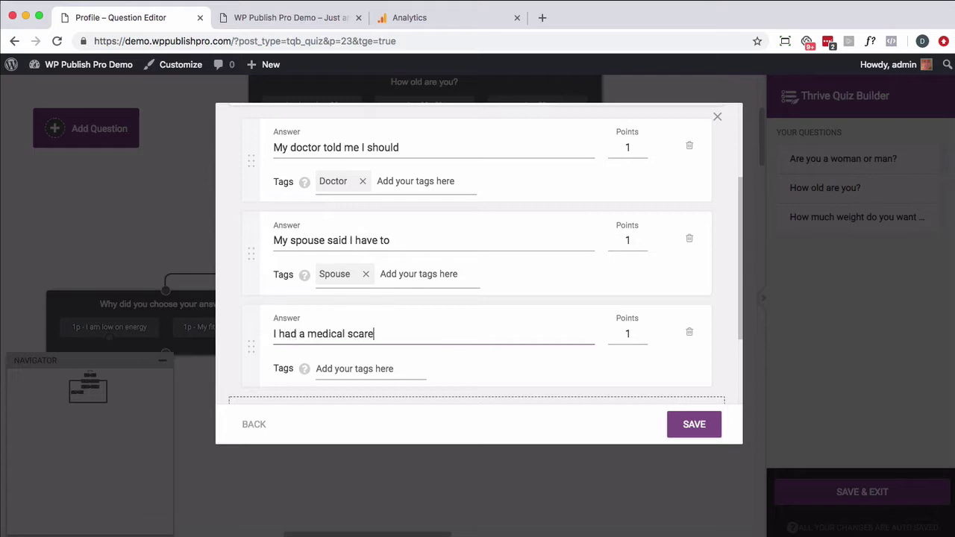
pyautogui.press('Tab')
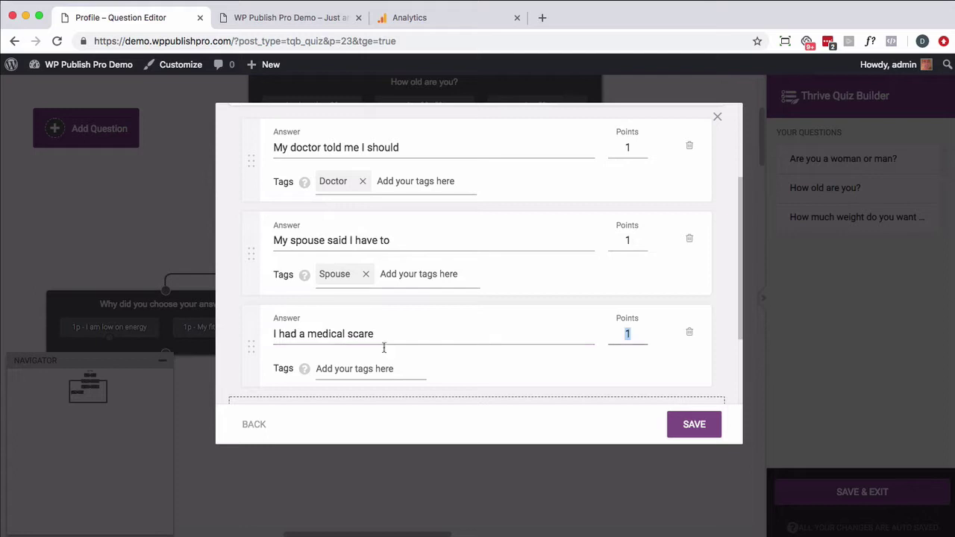
pyautogui.click(325, 375)
pyautogui.write('Scare')
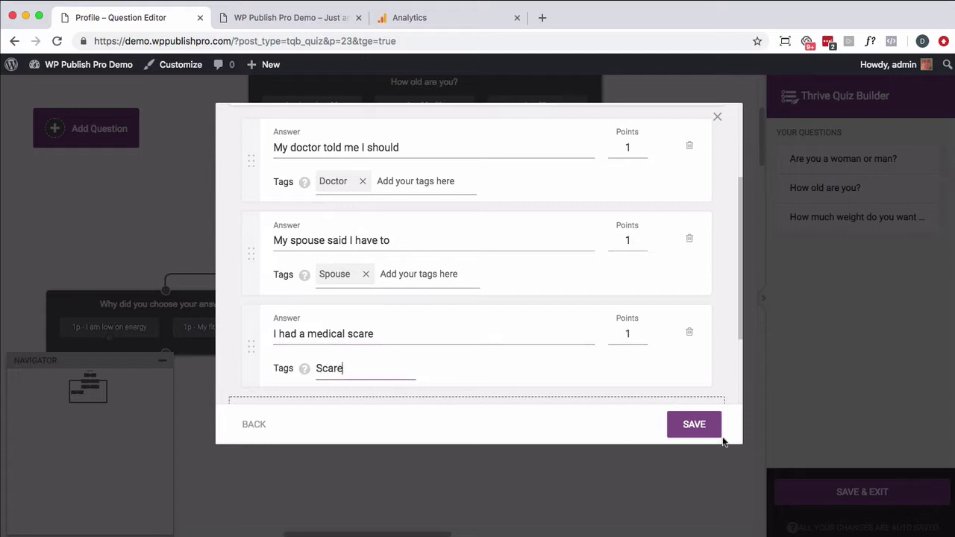
pyautogui.click(708, 429)
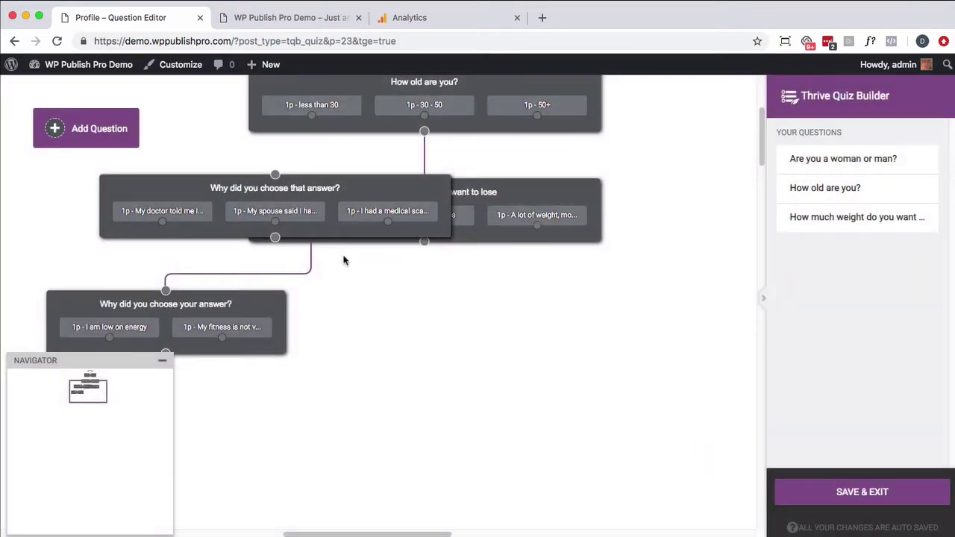
# Step: Connect the weight question's "A lot of weight" answer to "Why did you choose that answer?" and space both follow-up questions on either side below it
pyautogui.moveTo(358, 193); pyautogui.dragTo(704, 303)
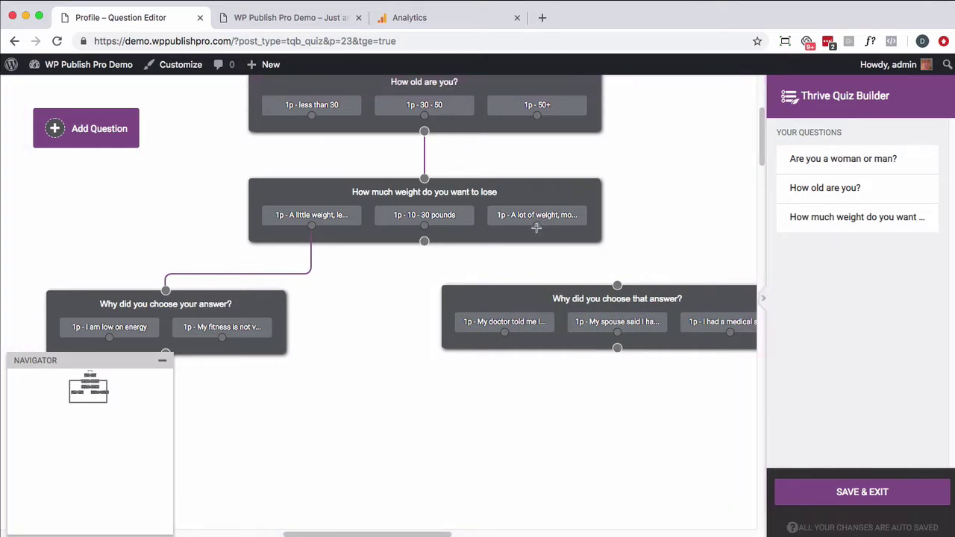
pyautogui.moveTo(536, 228); pyautogui.dragTo(595, 276)
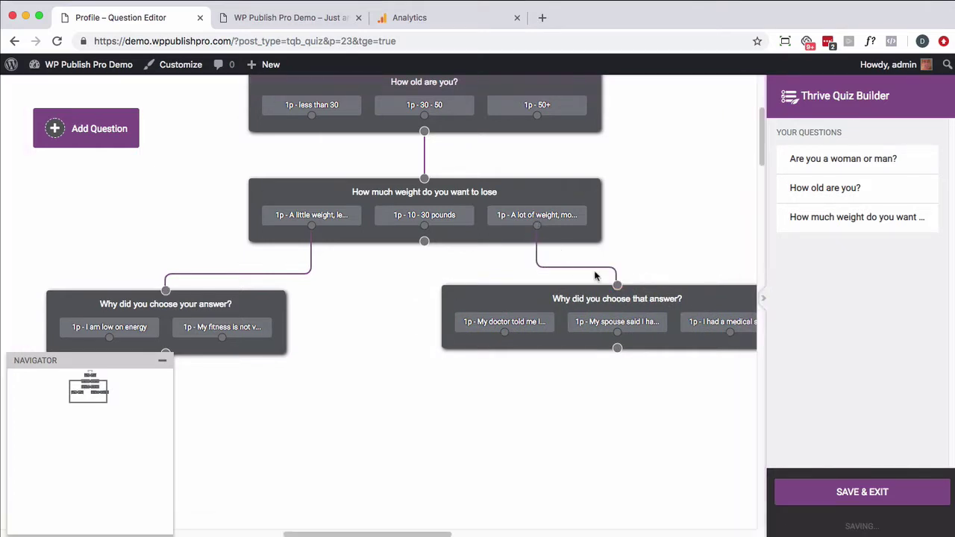
pyautogui.moveTo(532, 298); pyautogui.dragTo(576, 299)
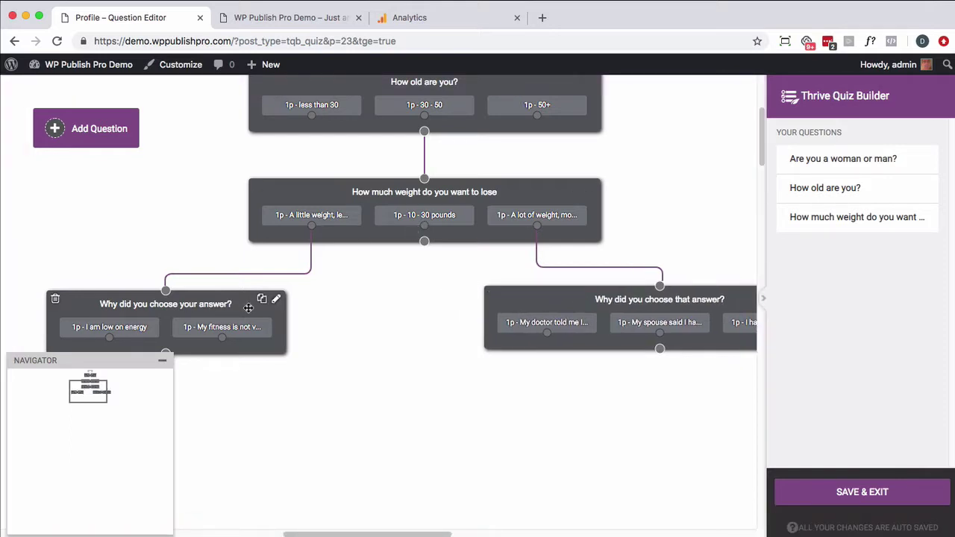
pyautogui.moveTo(248, 309); pyautogui.dragTo(274, 314)
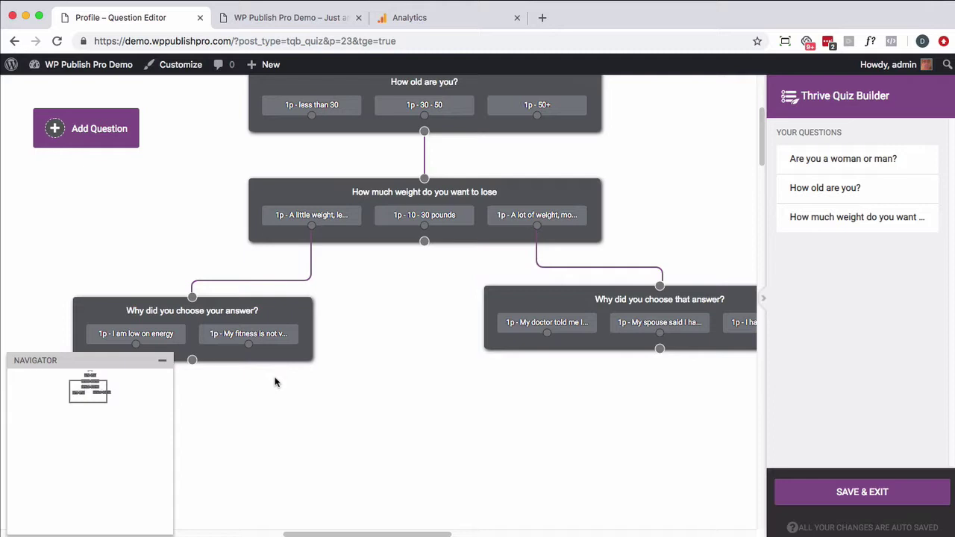
# Step: Add a Multiple Choice with Buttons question with the text "What is your favorite animal?"
pyautogui.scroll(5, 350, 379)
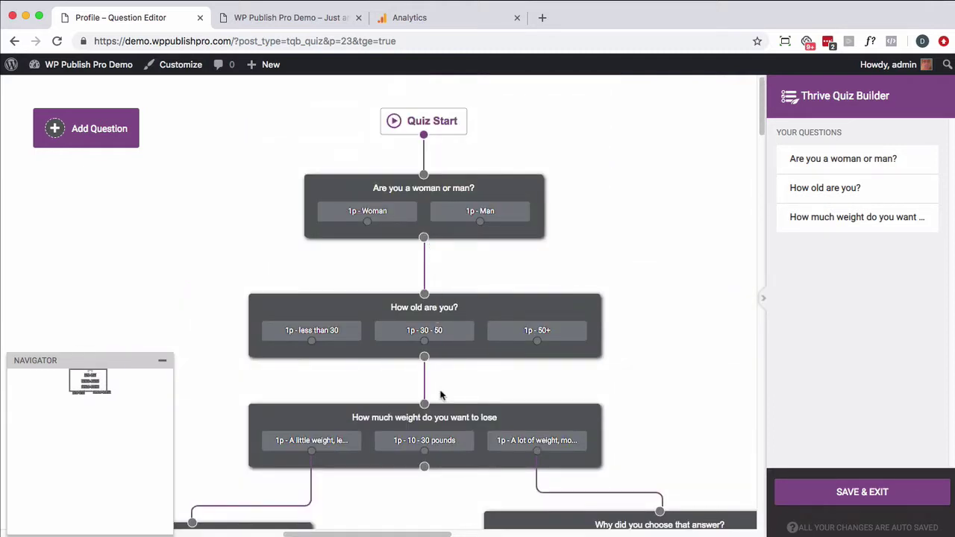
pyautogui.scroll(-1, 440, 393)
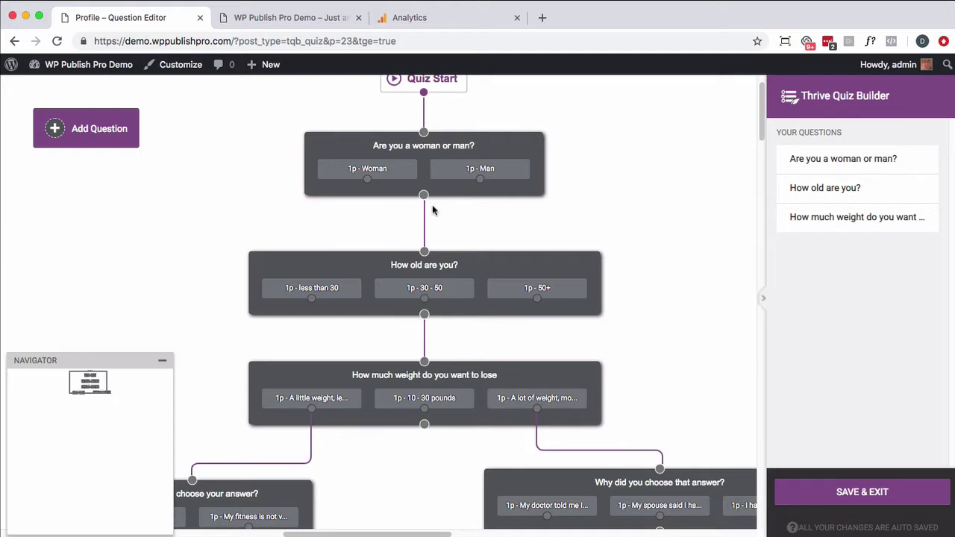
pyautogui.scroll(-1, 433, 212)
pyautogui.scroll(-2, 433, 212)
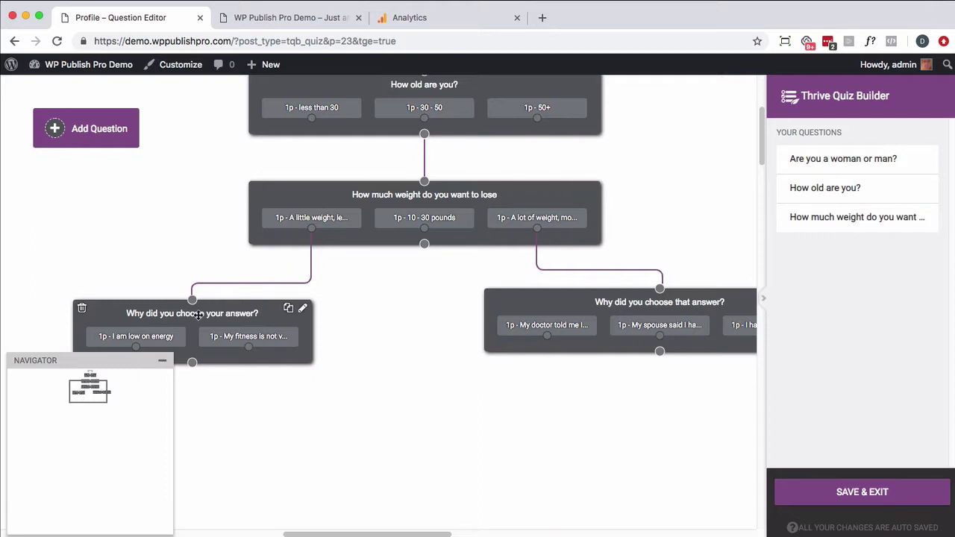
pyautogui.click(93, 132)
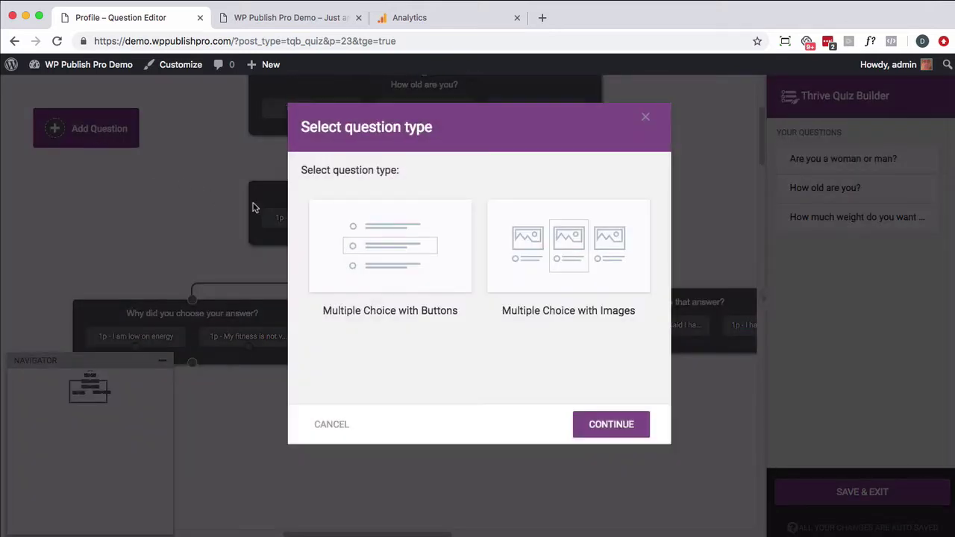
pyautogui.click(357, 247)
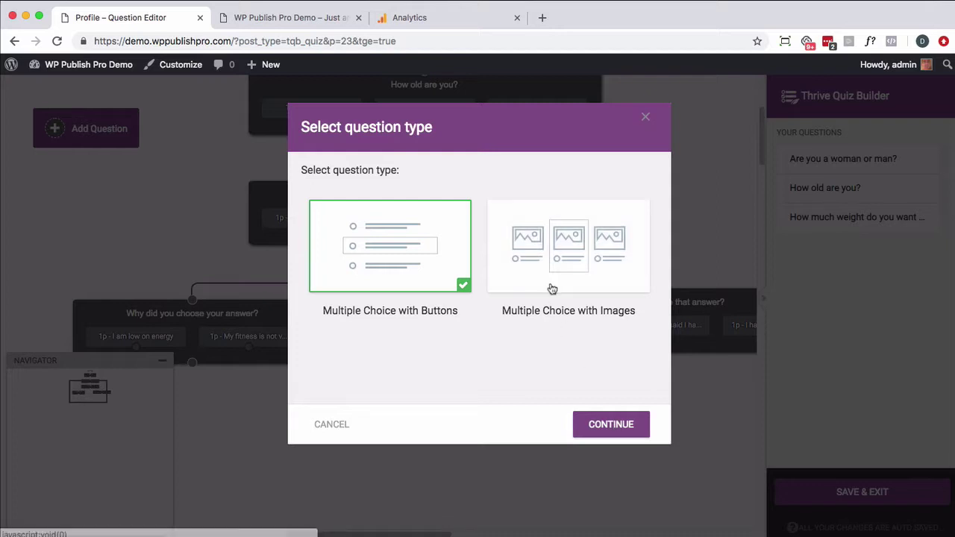
pyautogui.click(590, 432)
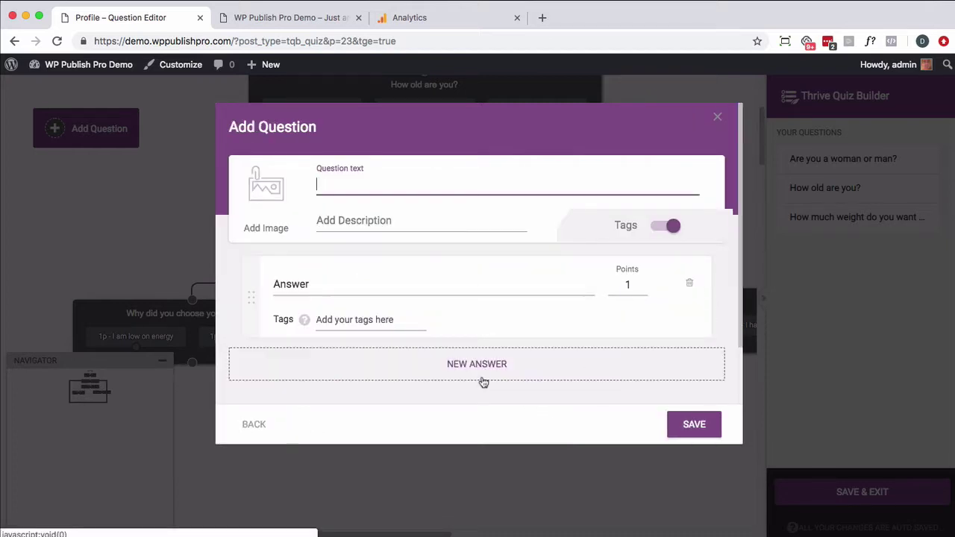
pyautogui.write('What is your favorite animal?')
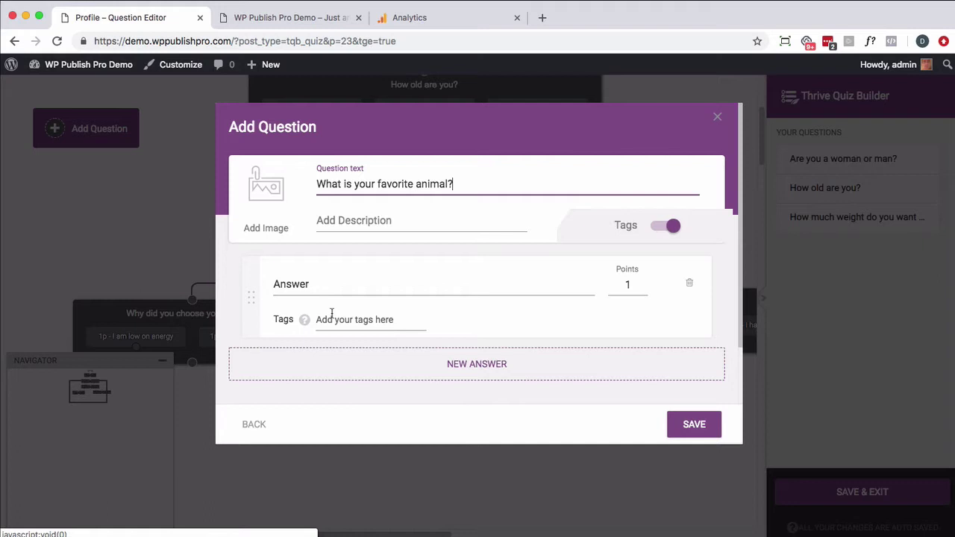
# Step: Enter "Dog" and "Cat" as the first two answers of the favorite animal question, tagged "dog" and "cat"
pyautogui.click(303, 289)
pyautogui.write('Dog')
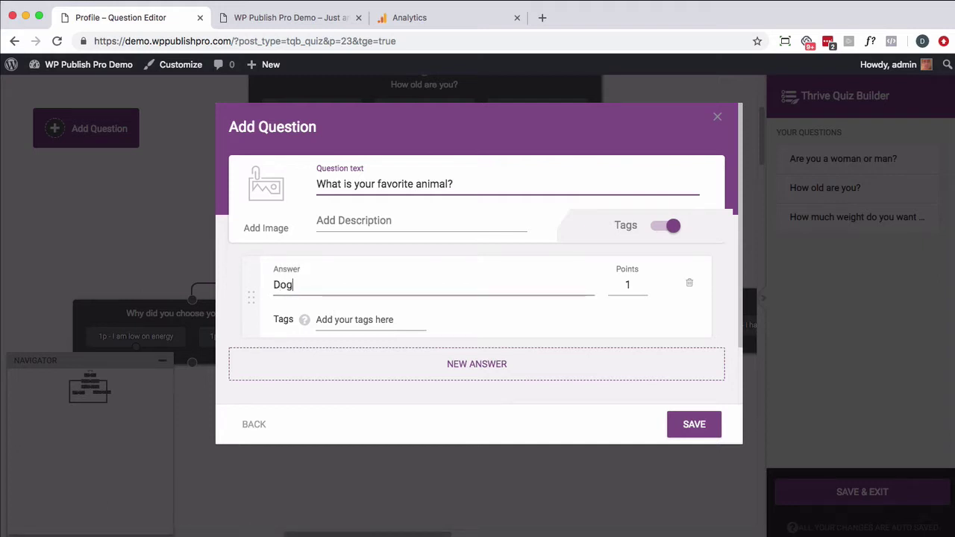
pyautogui.click(351, 328)
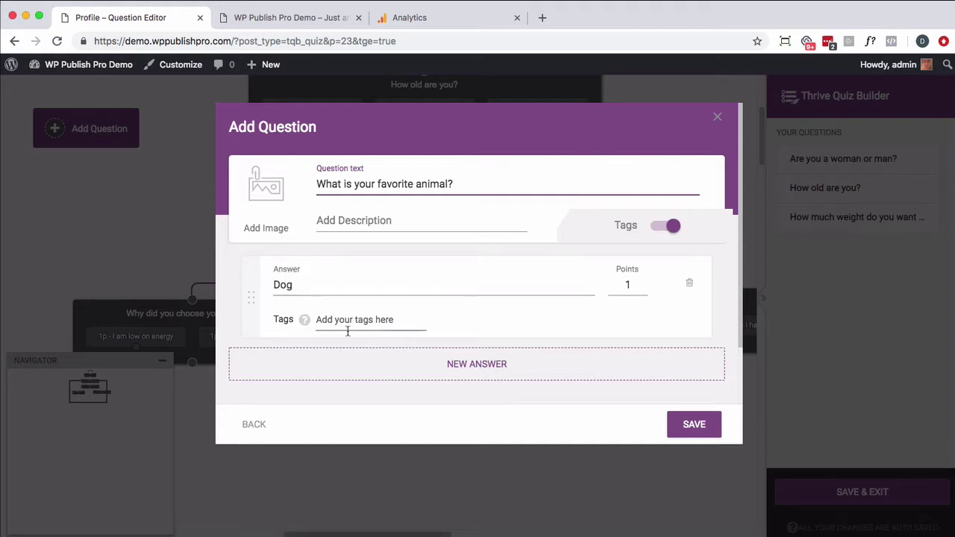
pyautogui.write('dog')
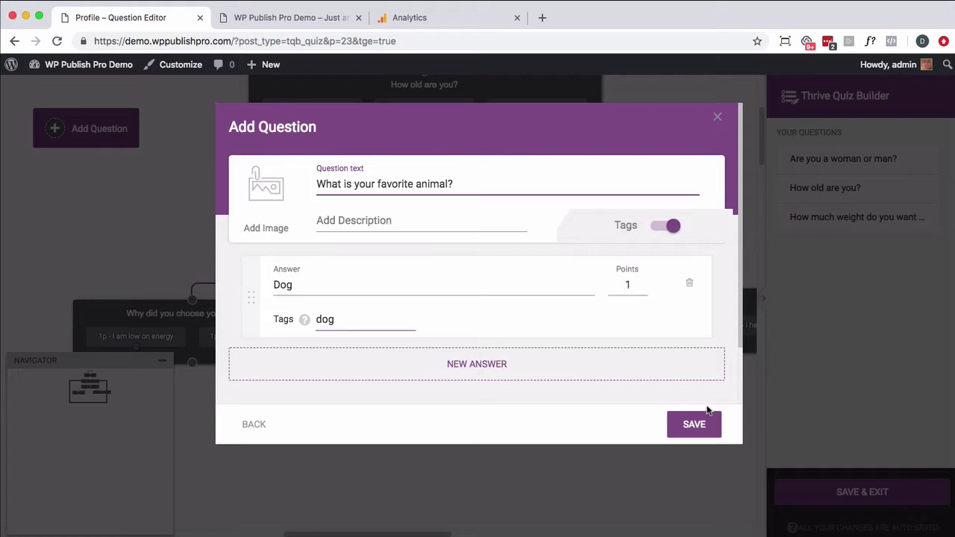
pyautogui.click(571, 377)
pyautogui.write('Cat')
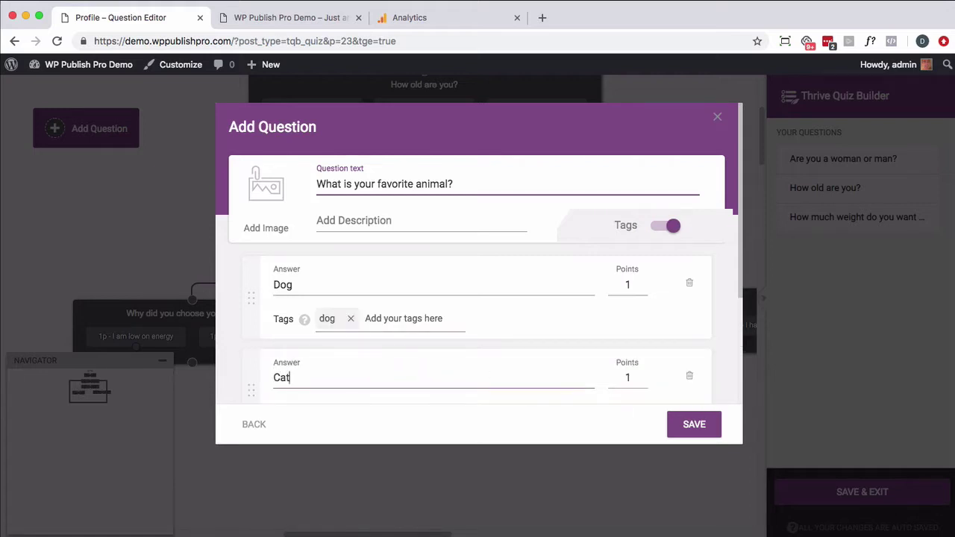
pyautogui.scroll(-3, 385, 366)
pyautogui.click(345, 247)
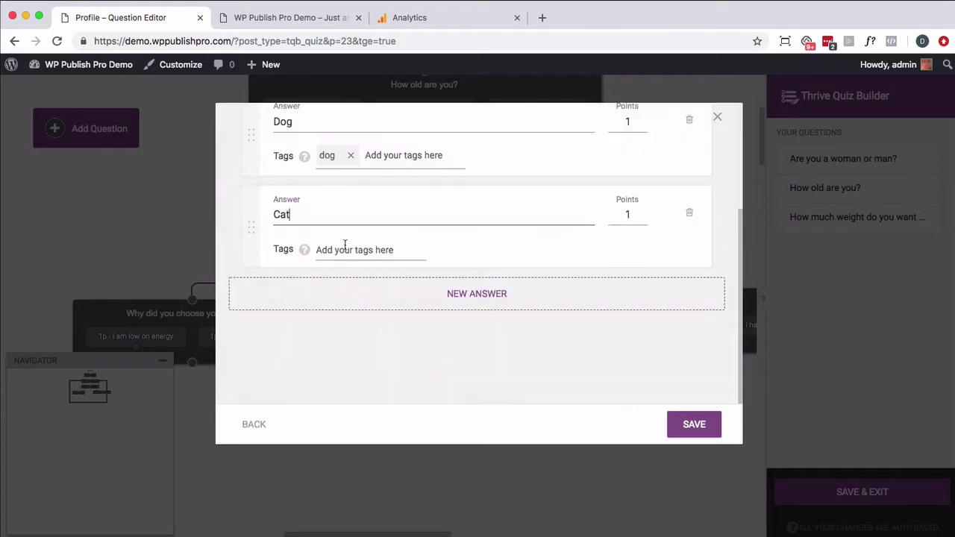
pyautogui.write('cat')
# Step: Add "Horse" and "Lion" as the third and fourth answers, tagged "horse" and "lion"
pyautogui.click(484, 305)
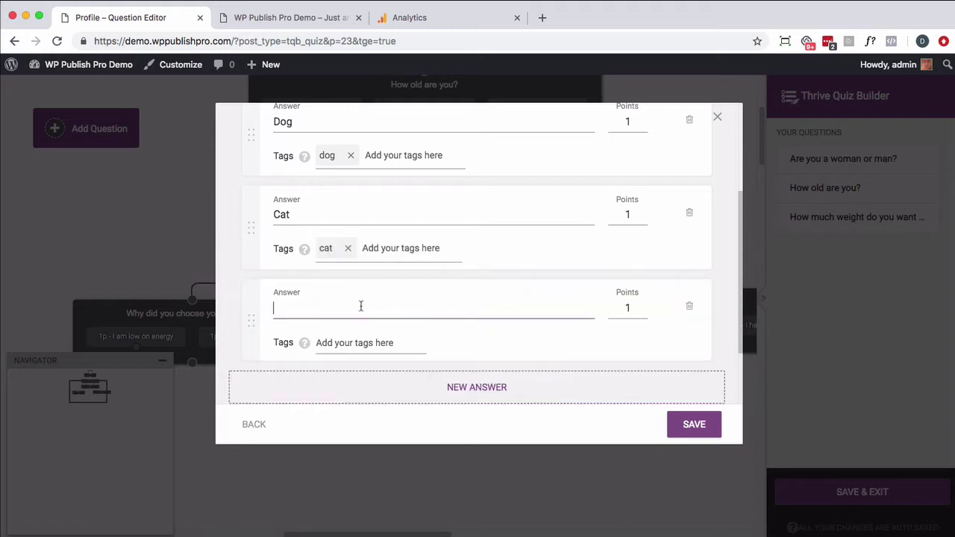
pyautogui.write('Horse')
pyautogui.click(400, 344)
pyautogui.write('horse')
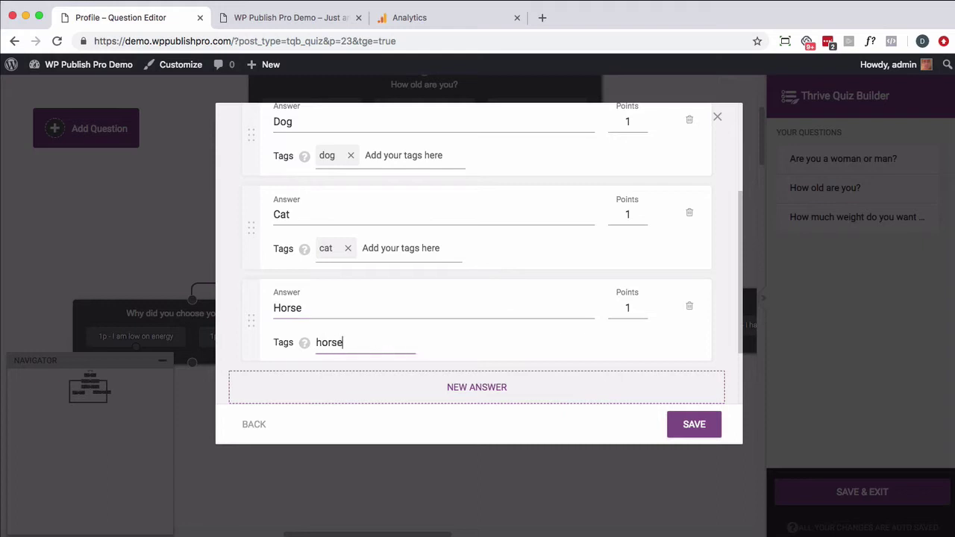
pyautogui.click(454, 395)
pyautogui.write('Lion')
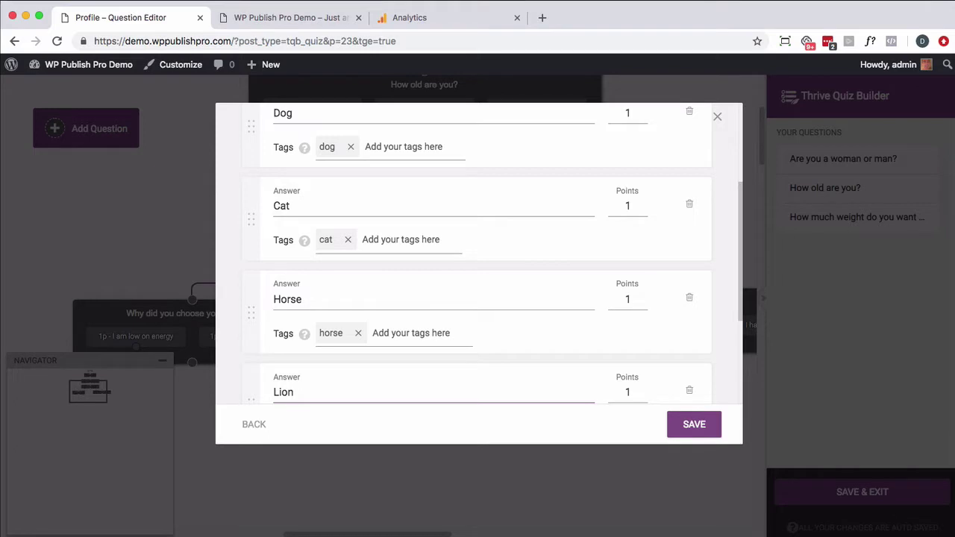
pyautogui.scroll(-2, 405, 378)
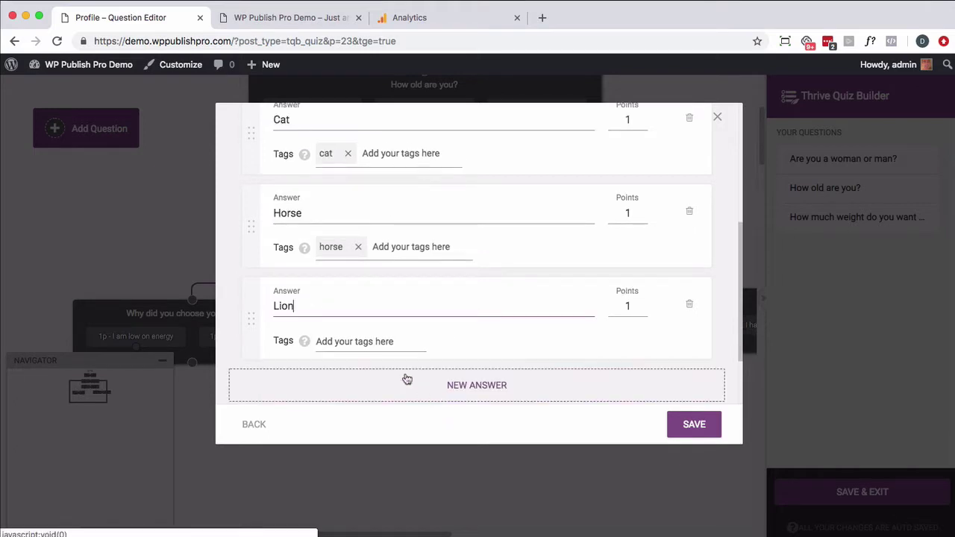
pyautogui.click(362, 341)
pyautogui.write('liion')
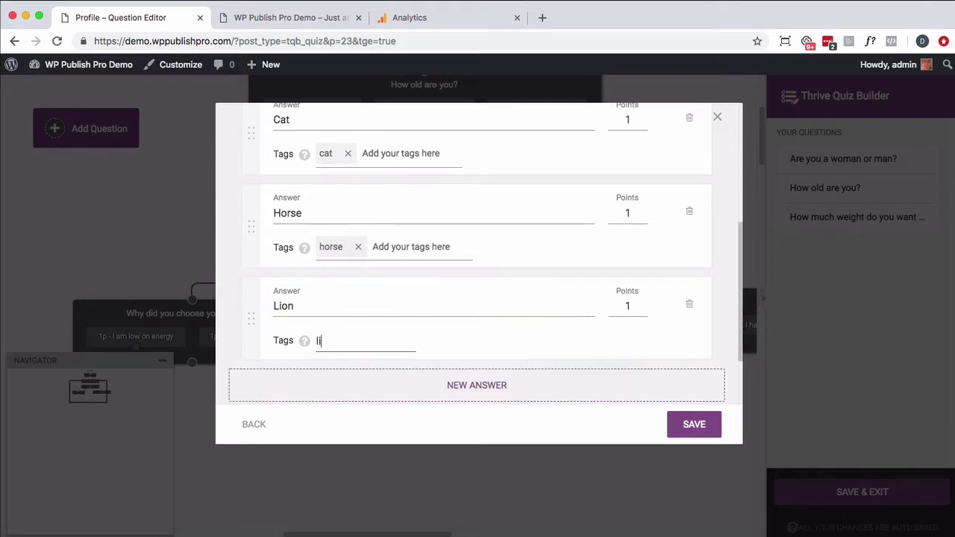
# Step: Save the favorite animal question and place it centered below the two follow-up questions
pyautogui.click(690, 427)
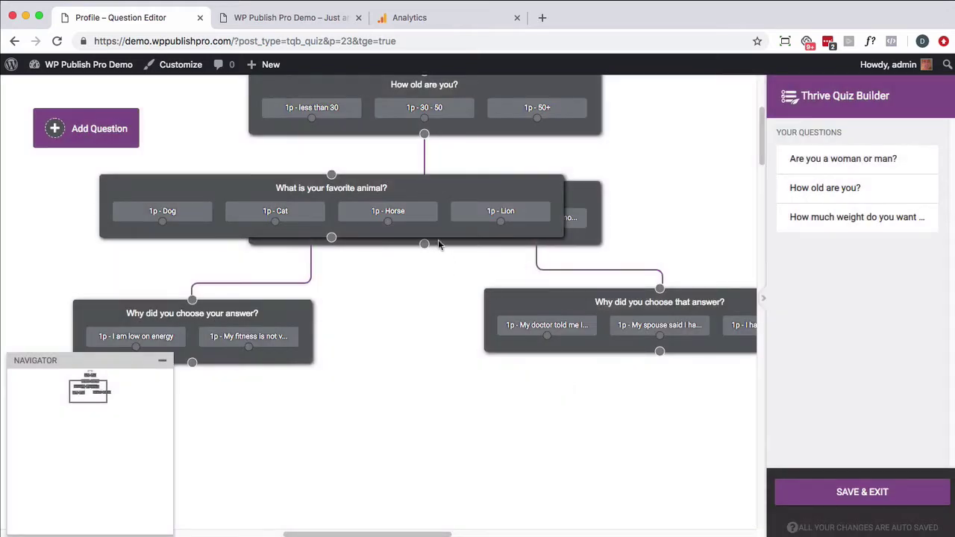
pyautogui.moveTo(438, 189); pyautogui.dragTo(542, 438)
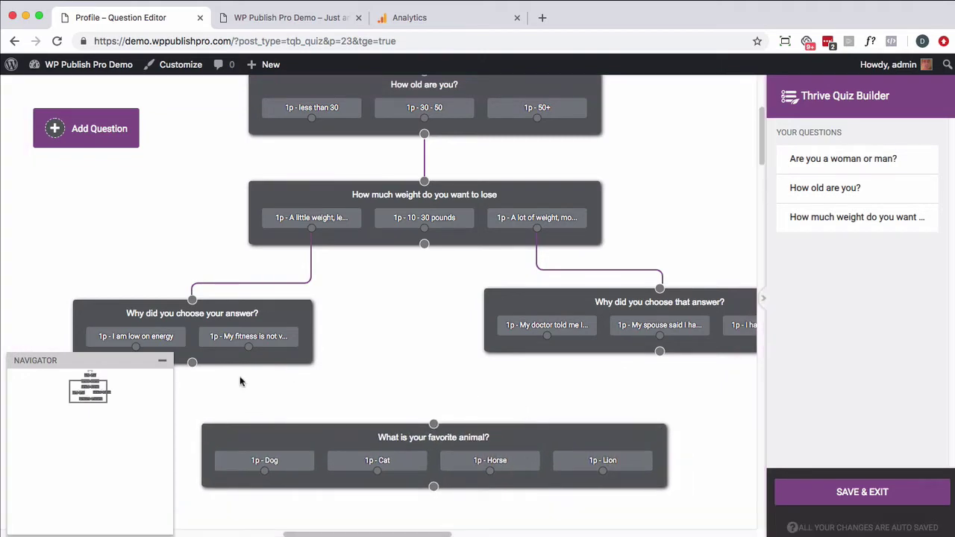
# Step: Connect both follow-up questions and the weight question to the favorite animal question, and leave the question editor with the changes saved
pyautogui.moveTo(110, 394)
pyautogui.mouseDown()
pyautogui.moveTo(108, 408)
pyautogui.moveTo(124, 401)
pyautogui.moveTo(112, 401)
pyautogui.mouseUp()
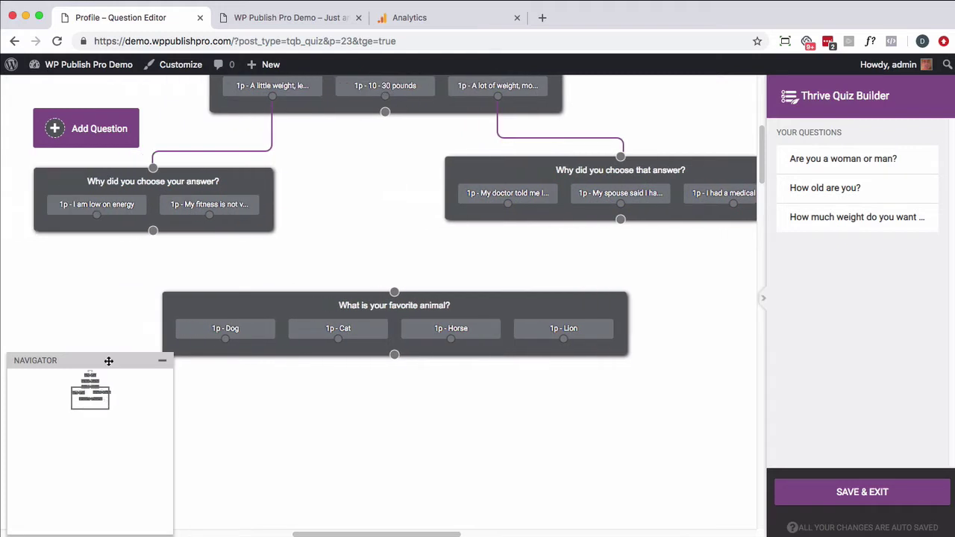
pyautogui.moveTo(153, 231); pyautogui.dragTo(386, 289)
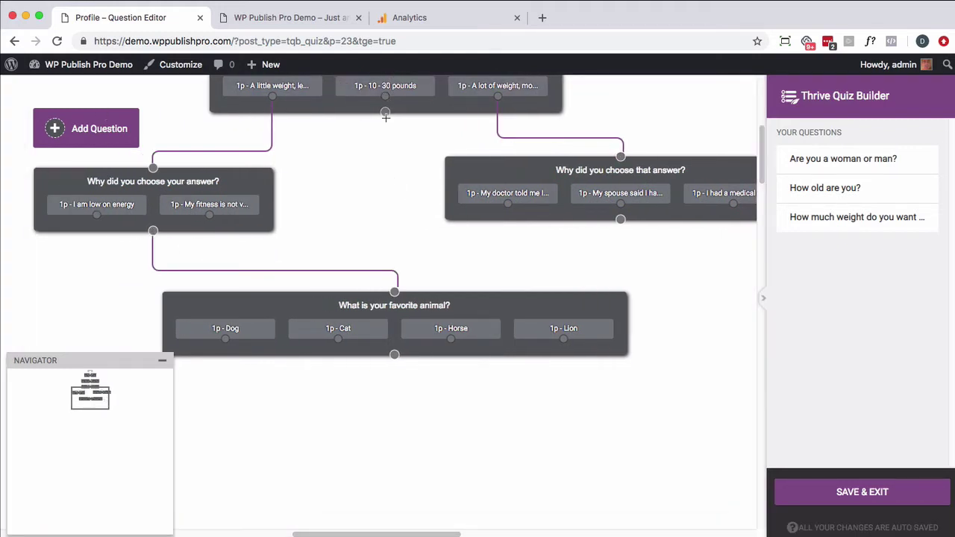
pyautogui.moveTo(385, 117); pyautogui.dragTo(395, 290)
pyautogui.moveTo(621, 219); pyautogui.dragTo(396, 283)
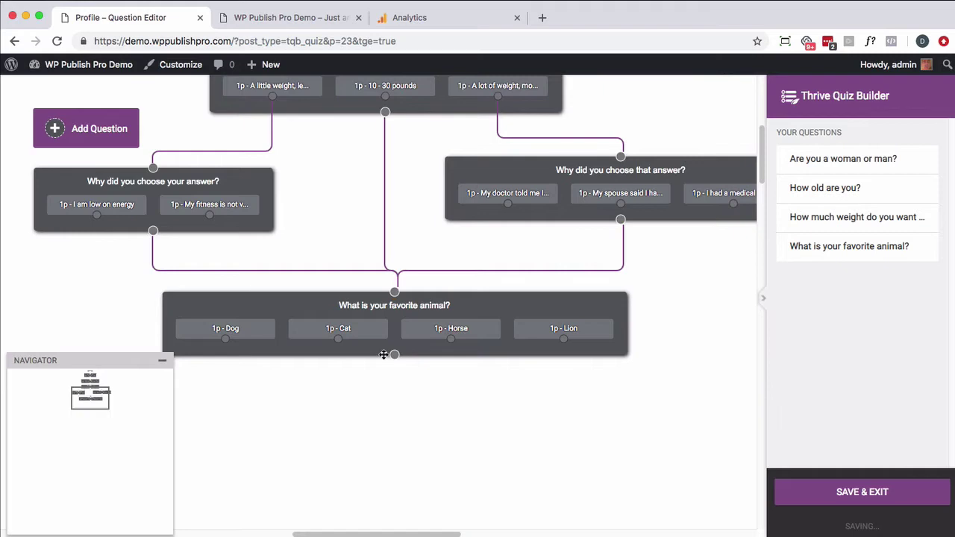
pyautogui.scroll(5, 403, 342)
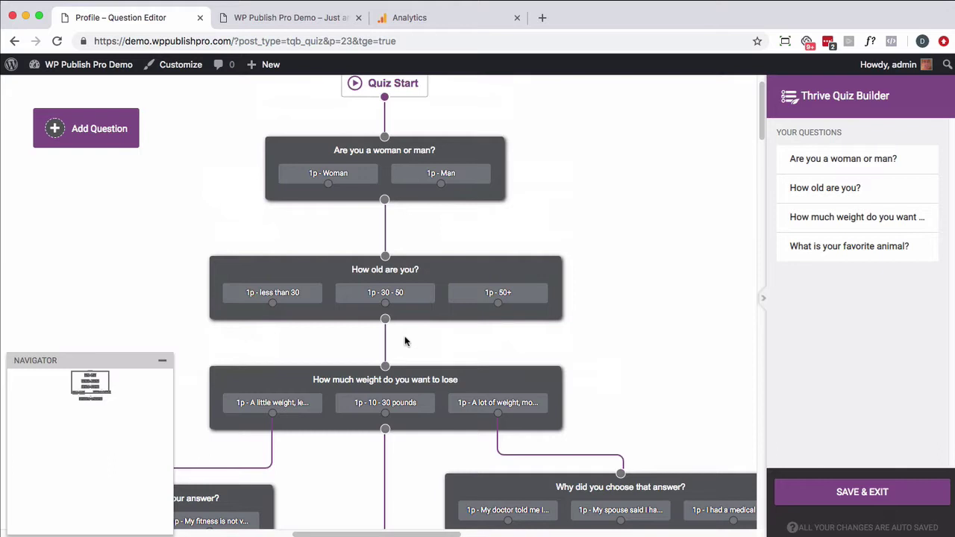
pyautogui.scroll(-3, 409, 337)
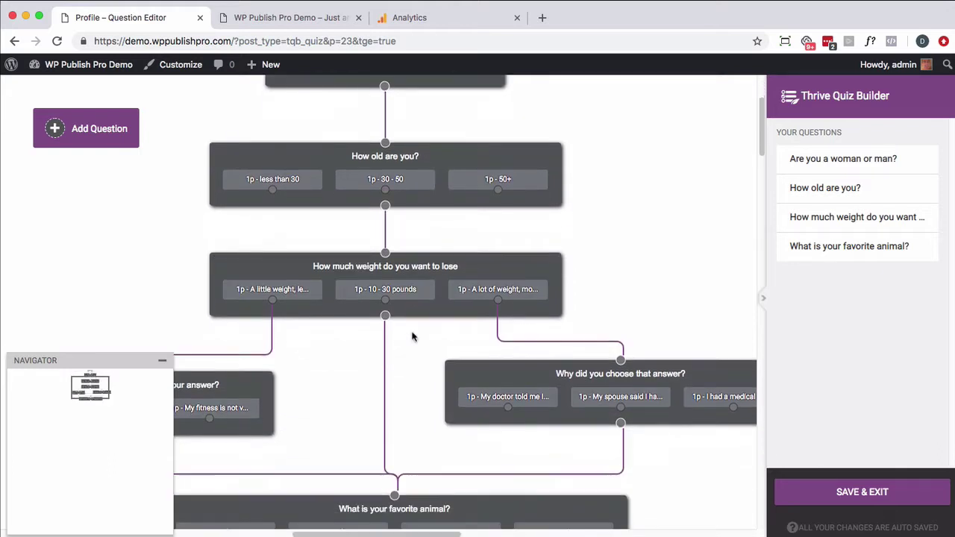
pyautogui.scroll(-4, 412, 337)
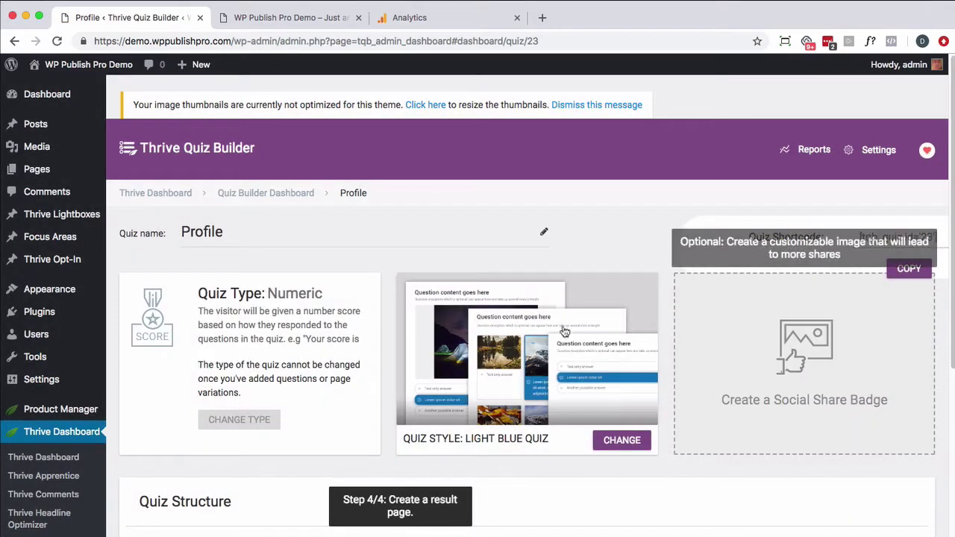
# Step: Open the quiz's Results Page for editing and apply the Results Form template
pyautogui.scroll(-3, 560, 328)
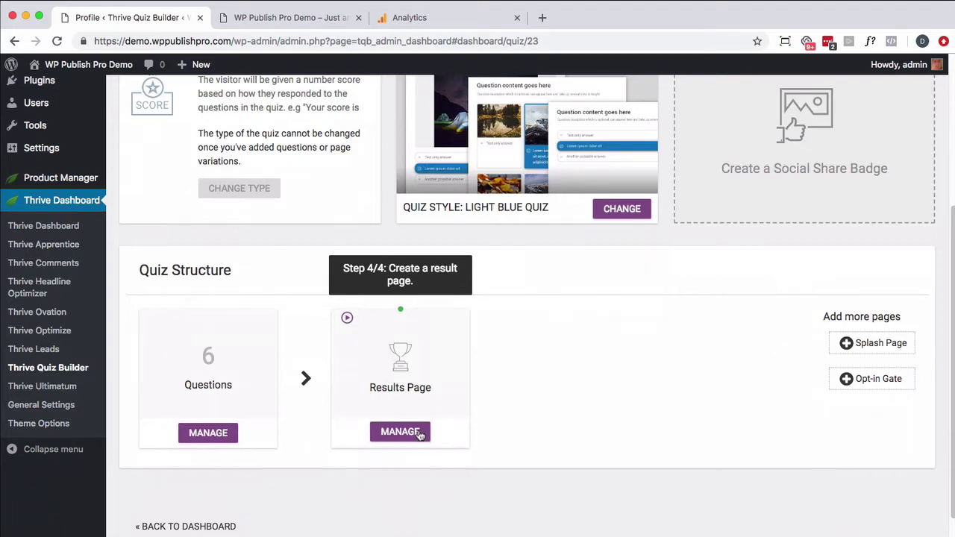
pyautogui.click(400, 432)
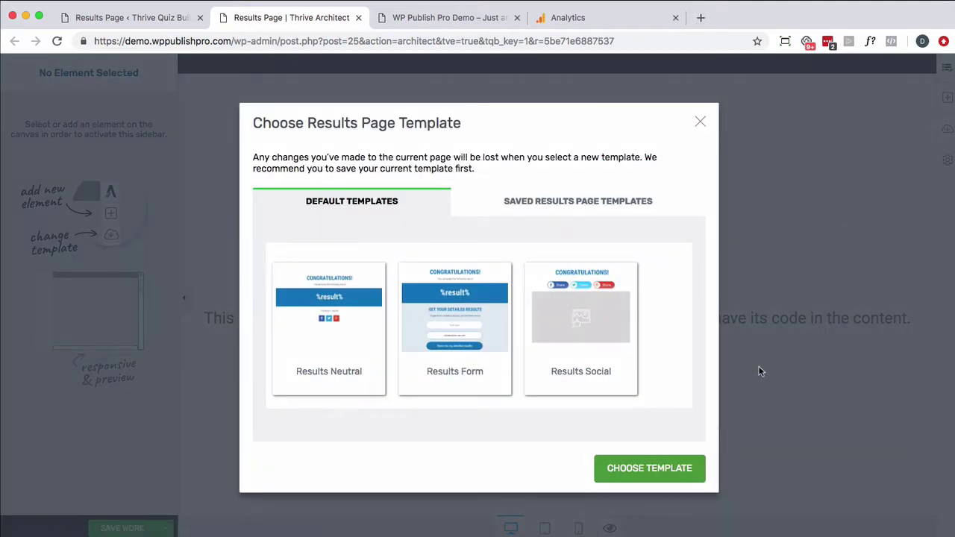
pyautogui.click(452, 326)
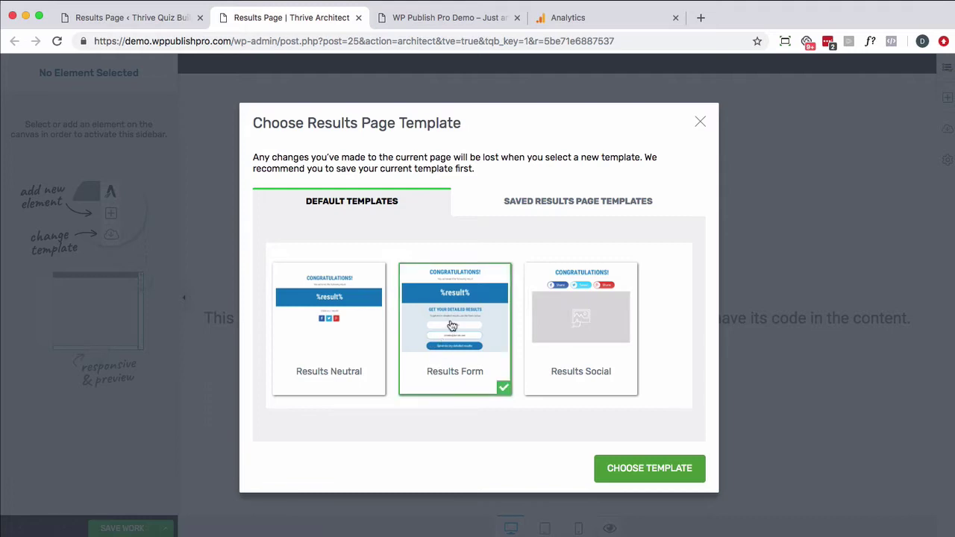
pyautogui.click(631, 462)
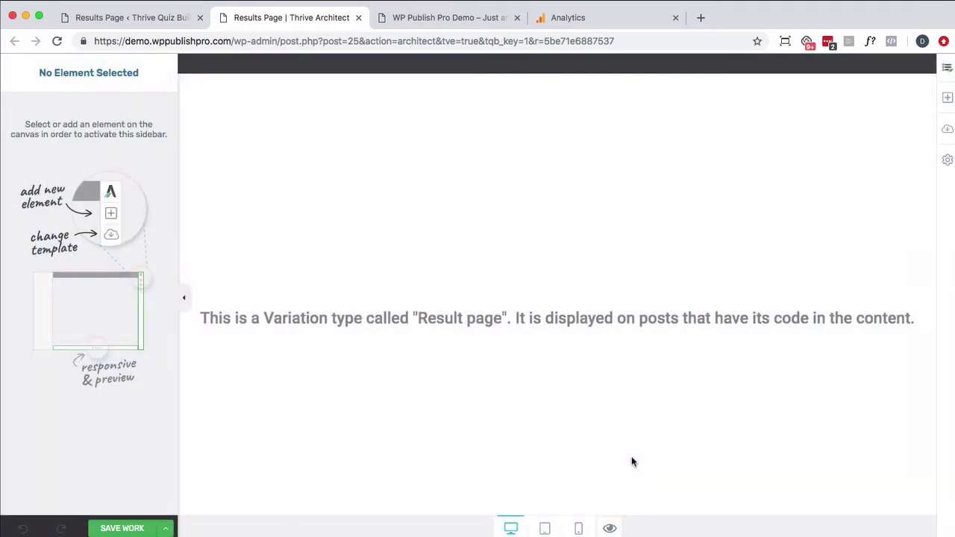
# Step: Connect the lead generation form to ActiveCampaign with the Wooding mailing list, form set to none, and no tags
pyautogui.scroll(-3, 620, 373)
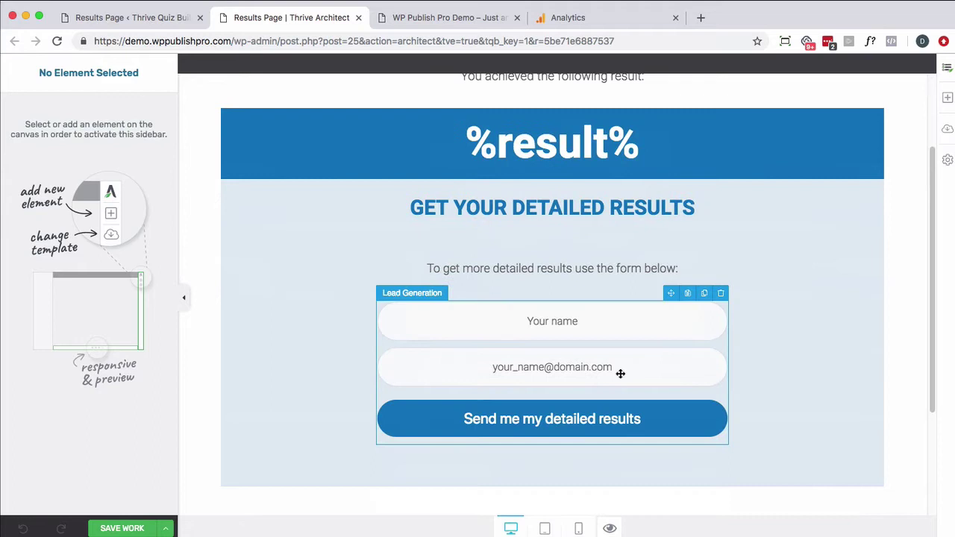
pyautogui.click(465, 327)
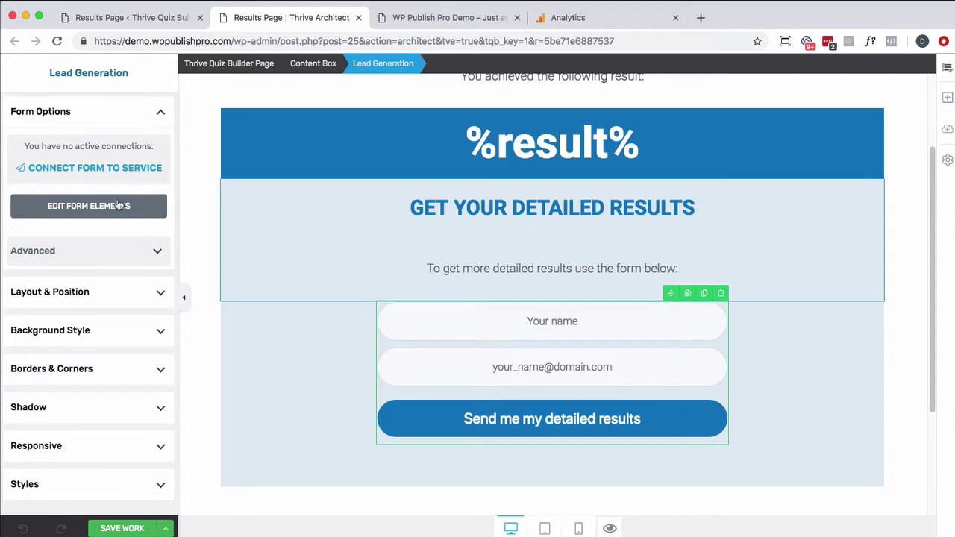
pyautogui.click(105, 170)
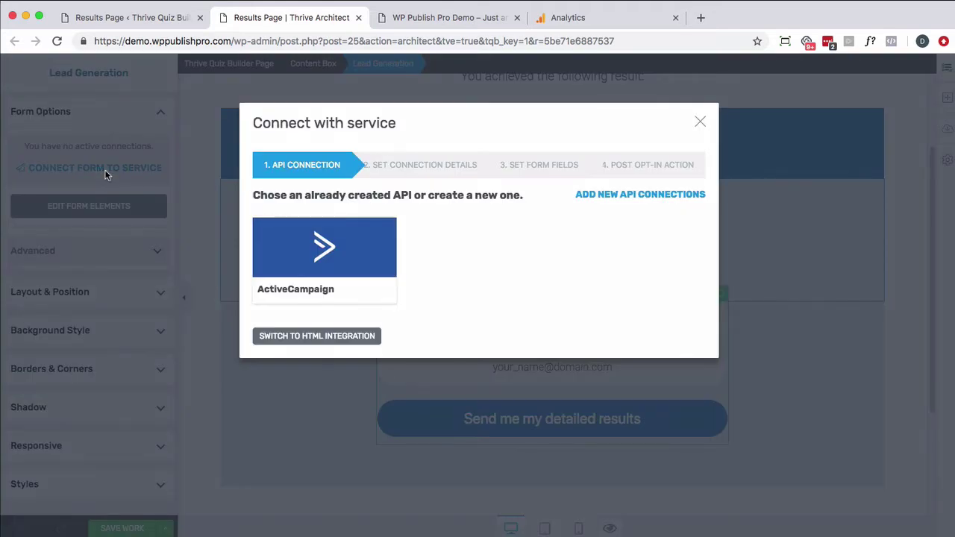
pyautogui.click(286, 246)
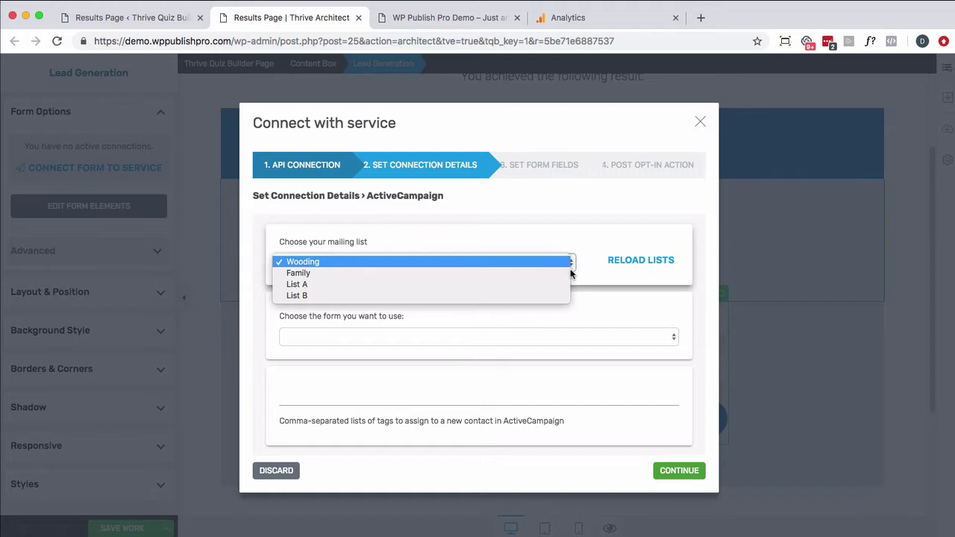
pyautogui.click(571, 273)
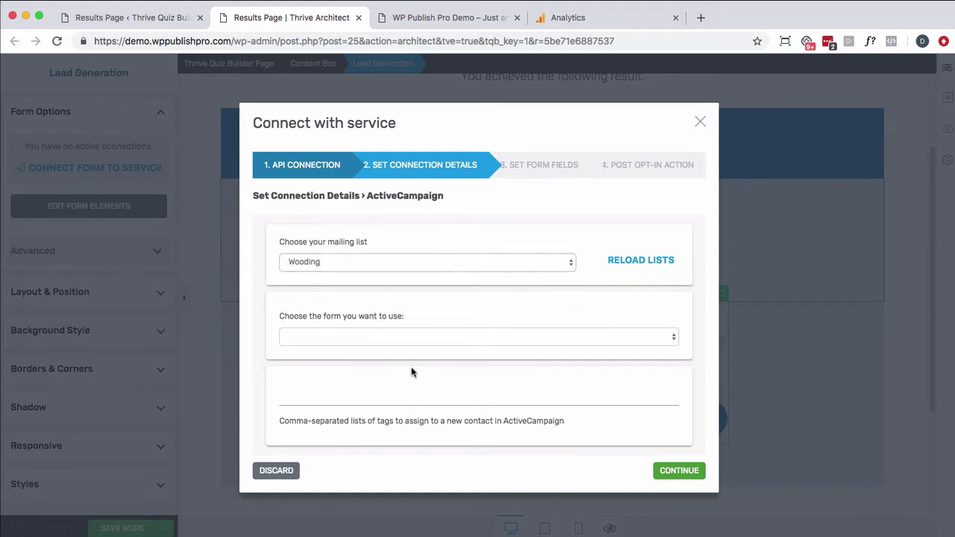
pyautogui.click(383, 341)
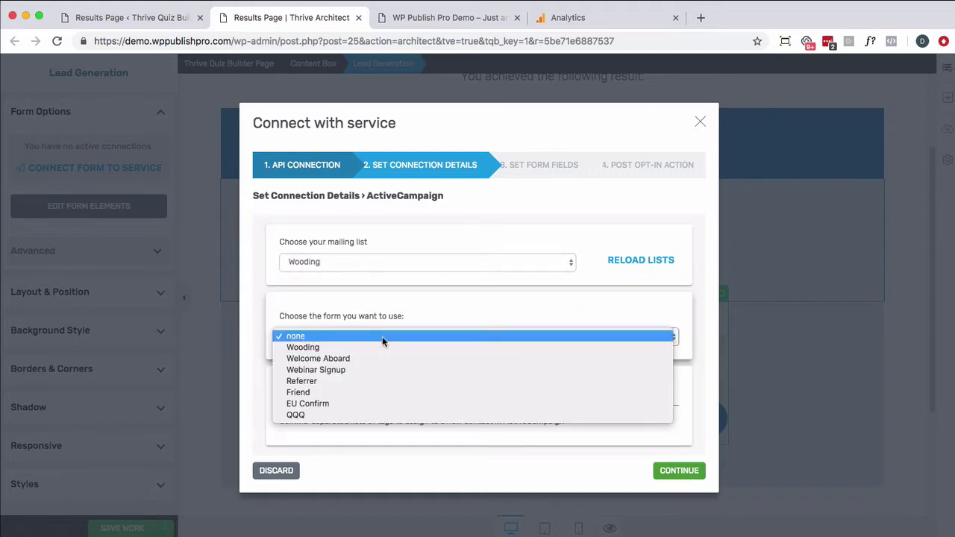
pyautogui.click(382, 337)
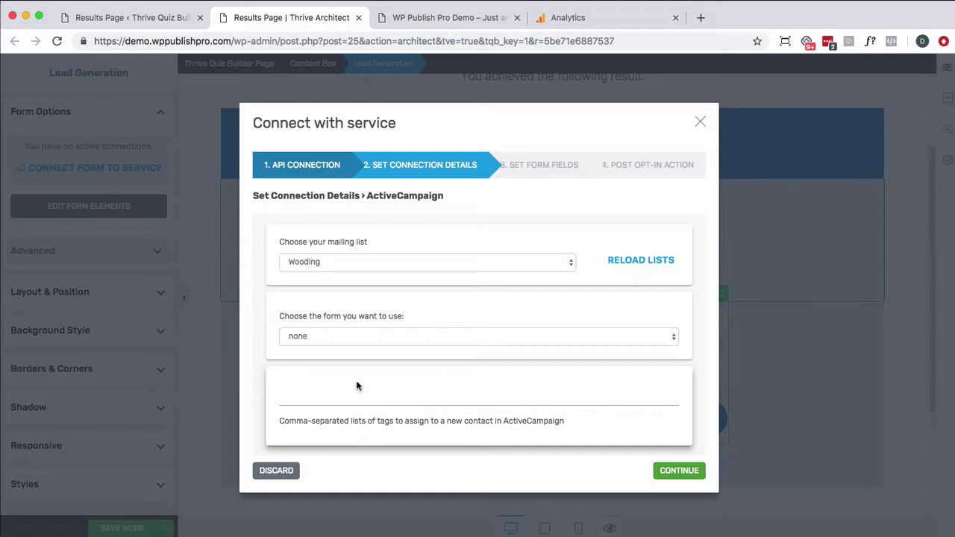
pyautogui.click(699, 472)
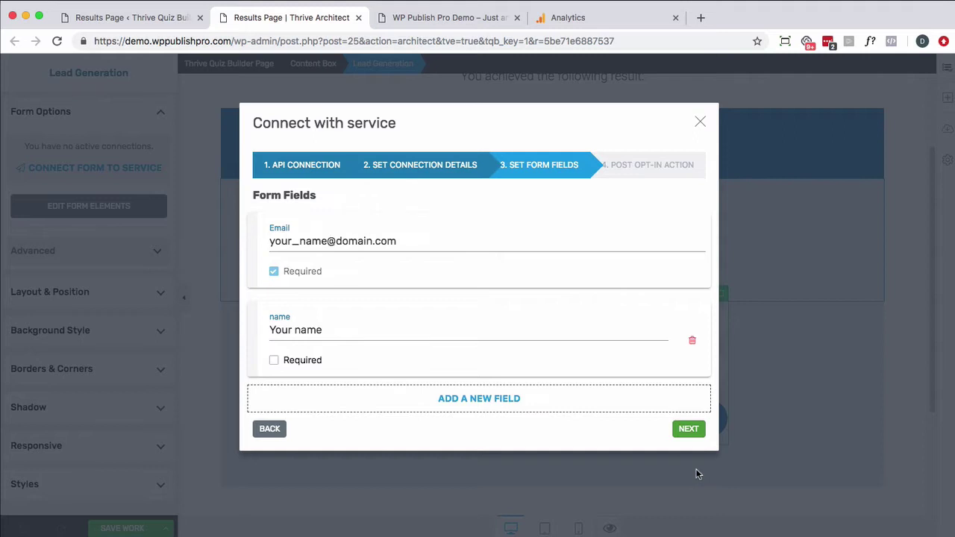
# Step: Keep the default email and name fields, set the post opt-in action to Show success notification, and save the connection
pyautogui.click(341, 250)
pyautogui.click(691, 434)
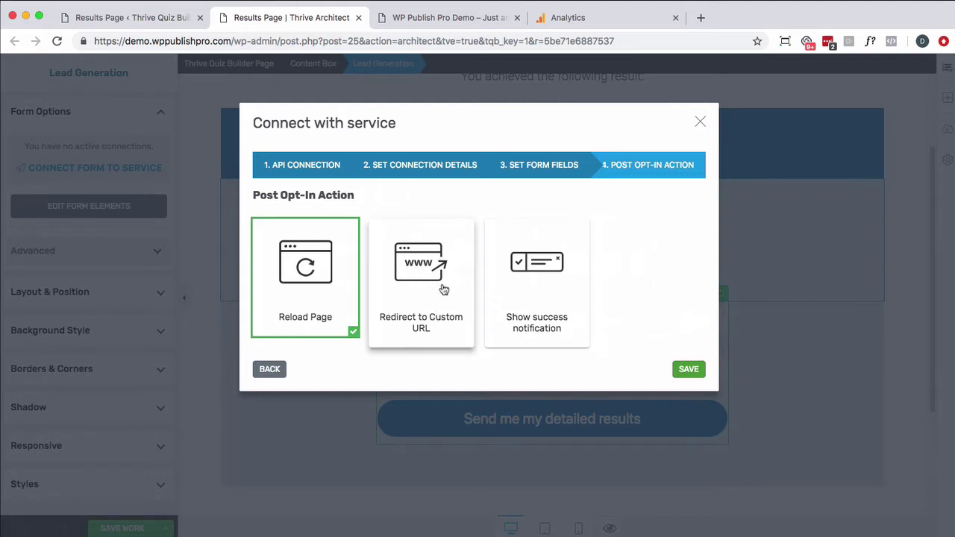
pyautogui.click(521, 273)
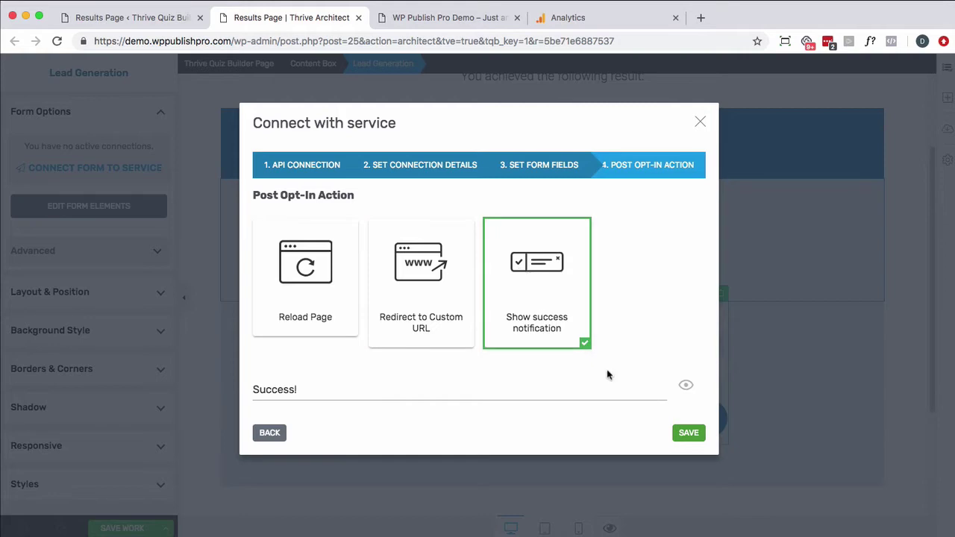
pyautogui.click(687, 434)
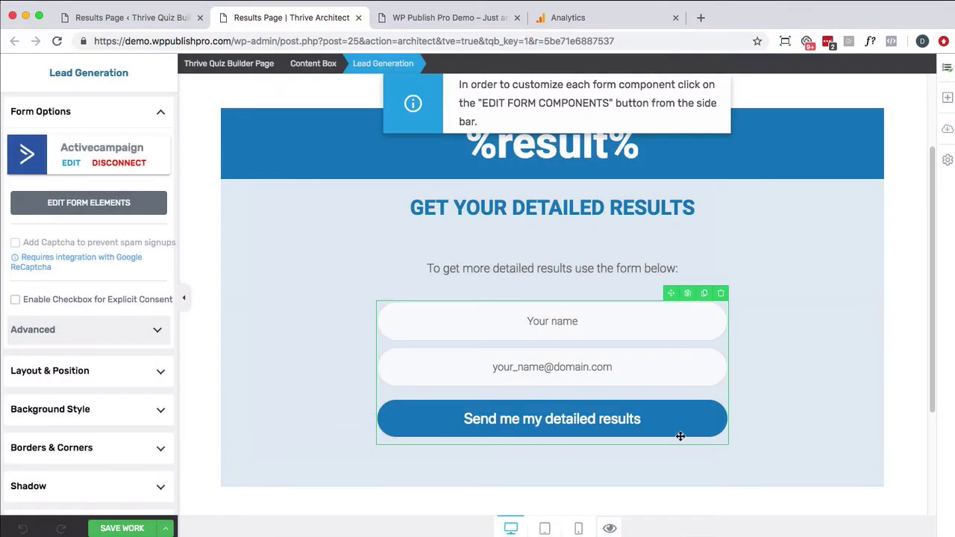
# Step: Look over the %result% text and the connected form, and save the results page
pyautogui.click(731, 255)
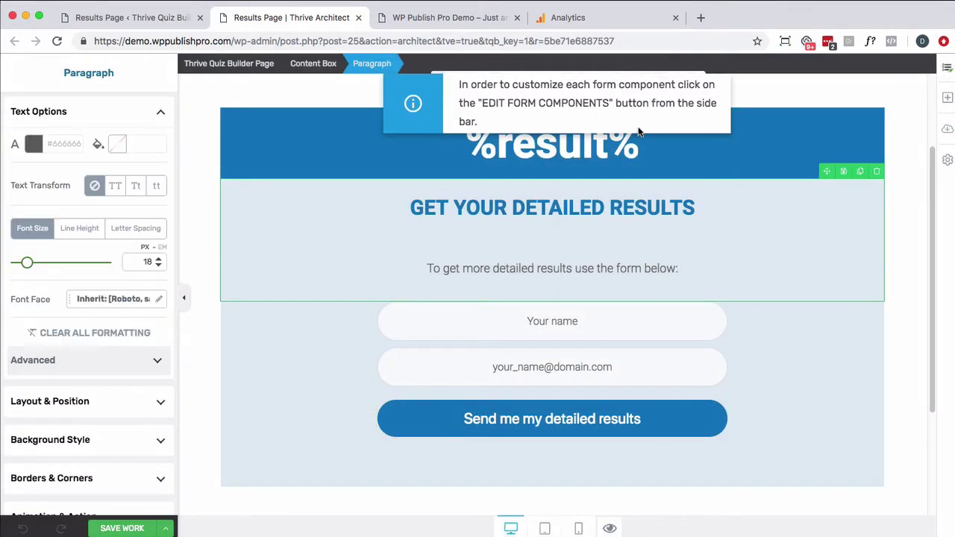
pyautogui.scroll(2, 672, 217)
pyautogui.tripleClick(576, 217)
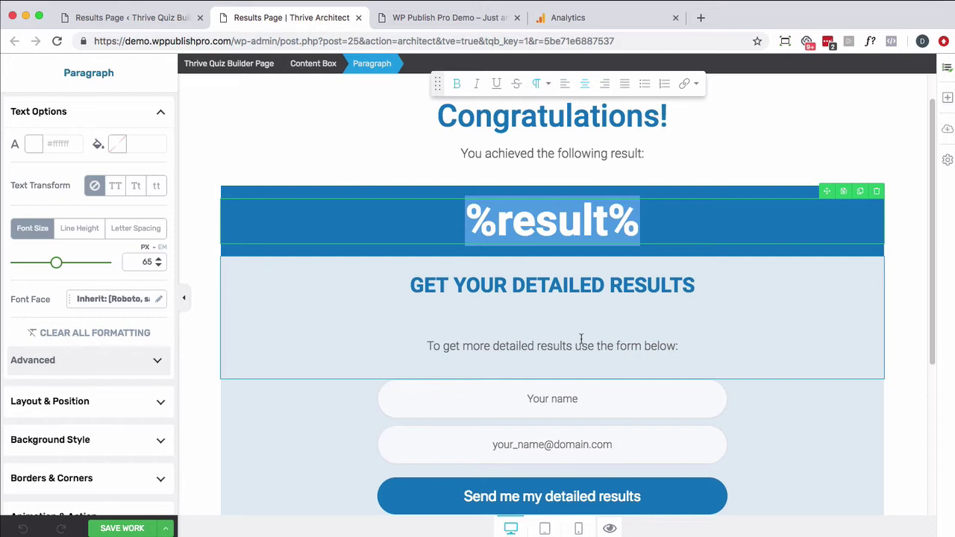
pyautogui.scroll(-1, 580, 339)
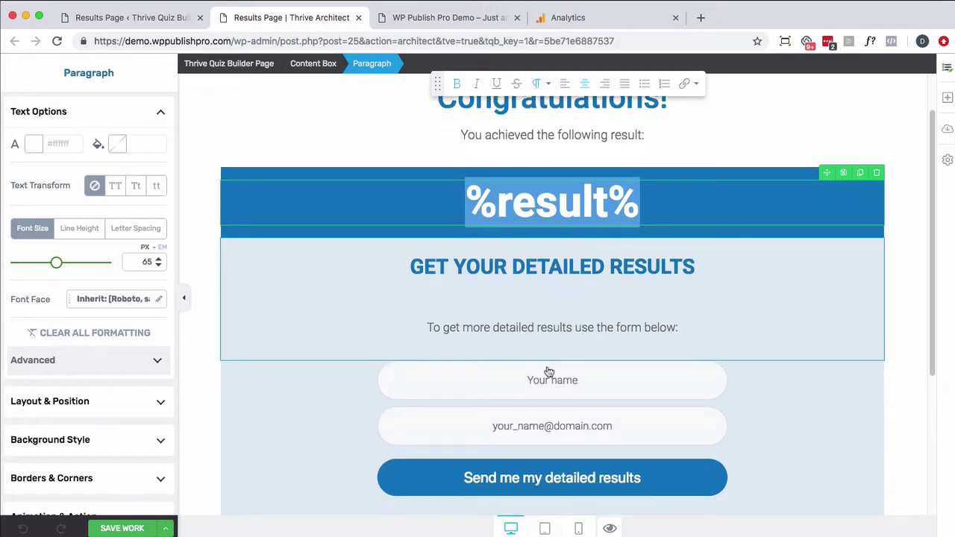
pyautogui.click(463, 408)
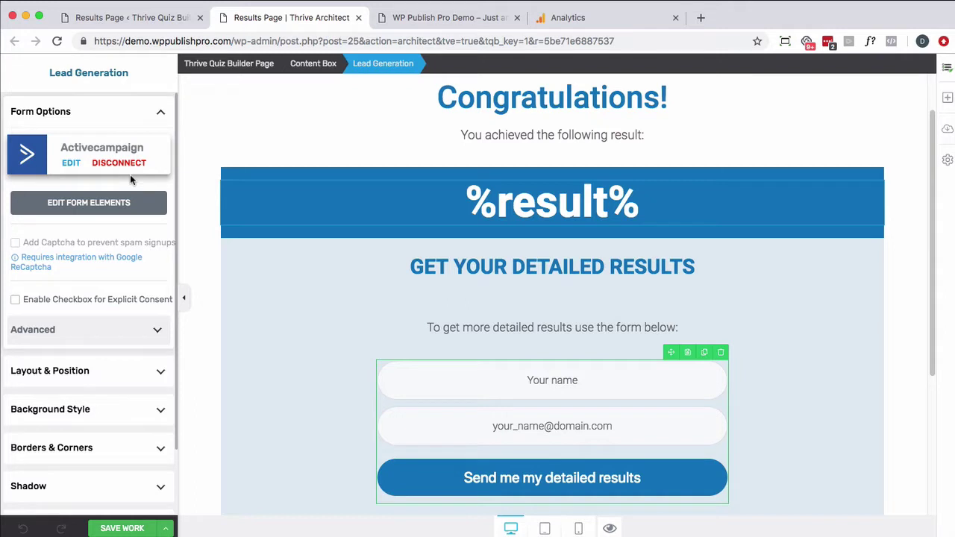
pyautogui.click(124, 529)
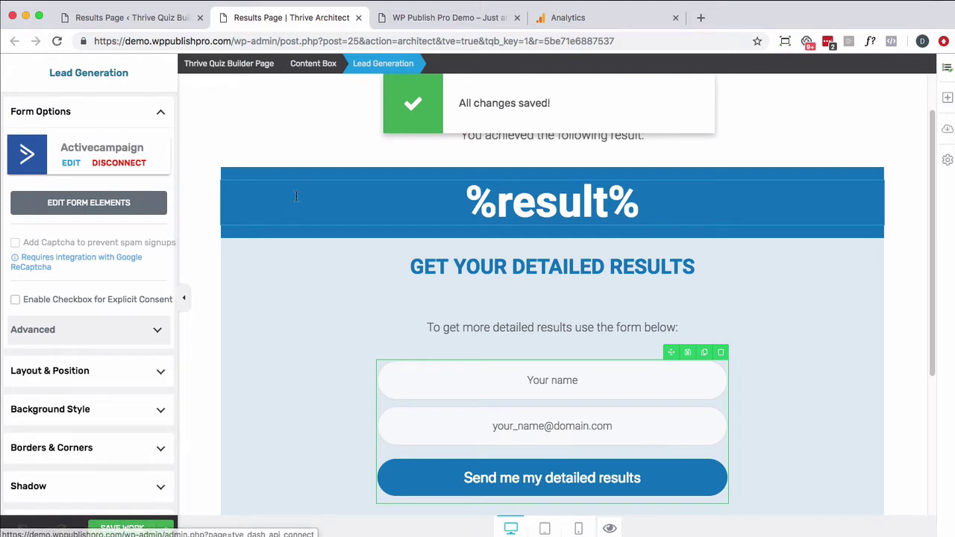
# Step: Return to the Profile quiz dashboard and copy the quiz shortcode
pyautogui.click(150, 17)
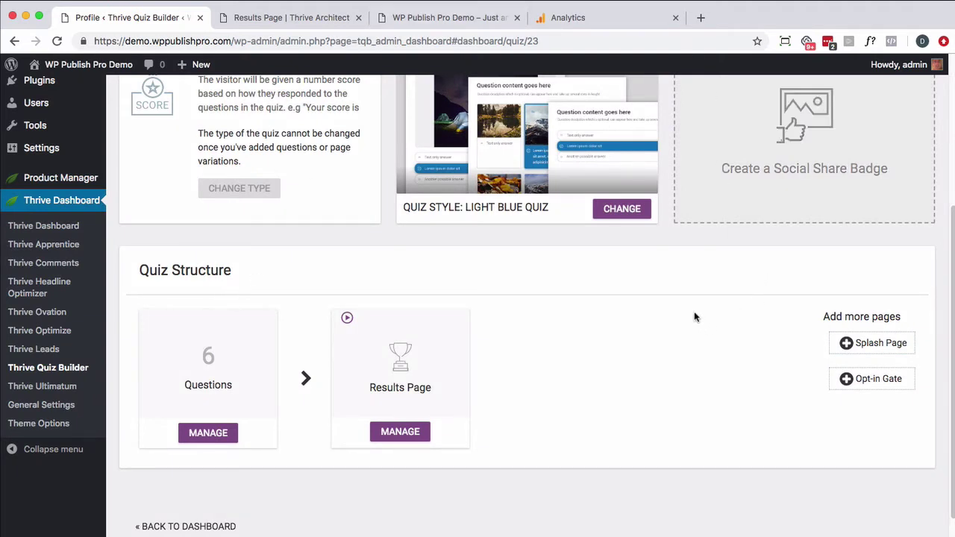
pyautogui.scroll(-1, 629, 315)
pyautogui.scroll(5, 629, 315)
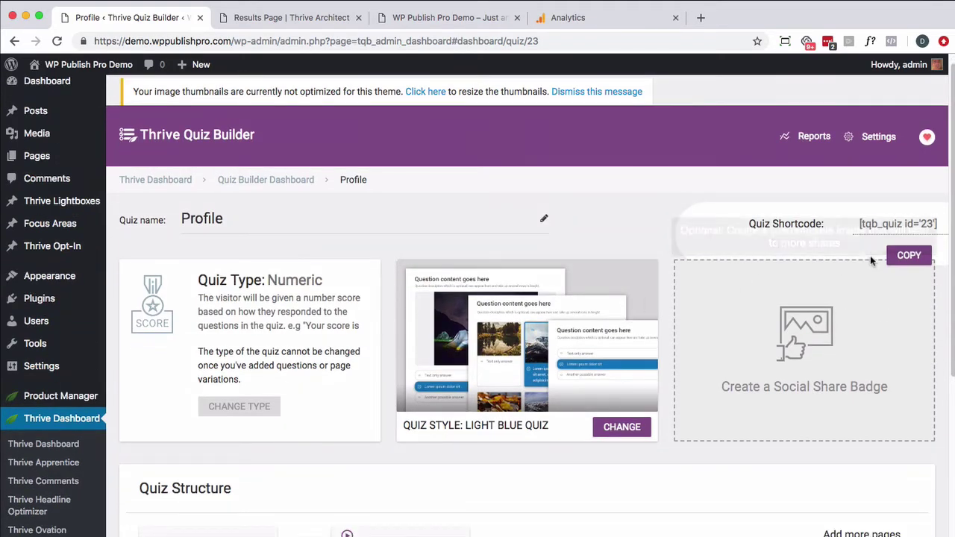
pyautogui.click(882, 223)
pyautogui.press('super+c')
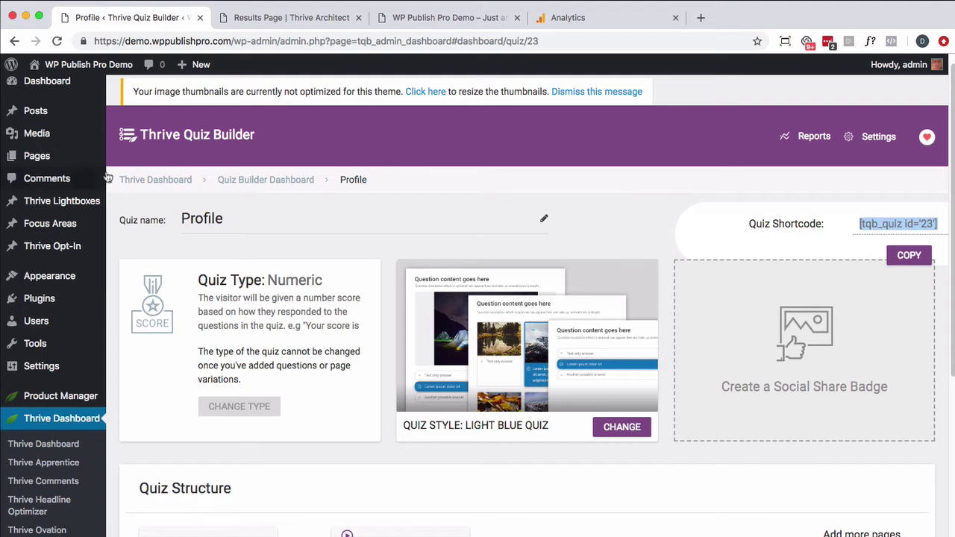
# Step: Replace all of the Sample Page's content with the shortcode [tqb_quiz id='23'] in text mode, and update the page
pyautogui.moveTo(44, 161)
pyautogui.click(145, 165)
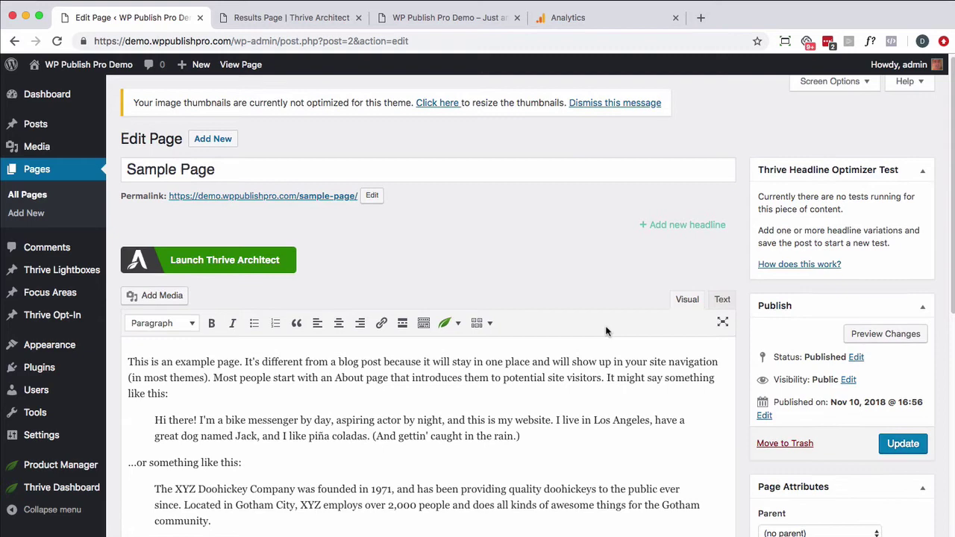
pyautogui.click(722, 300)
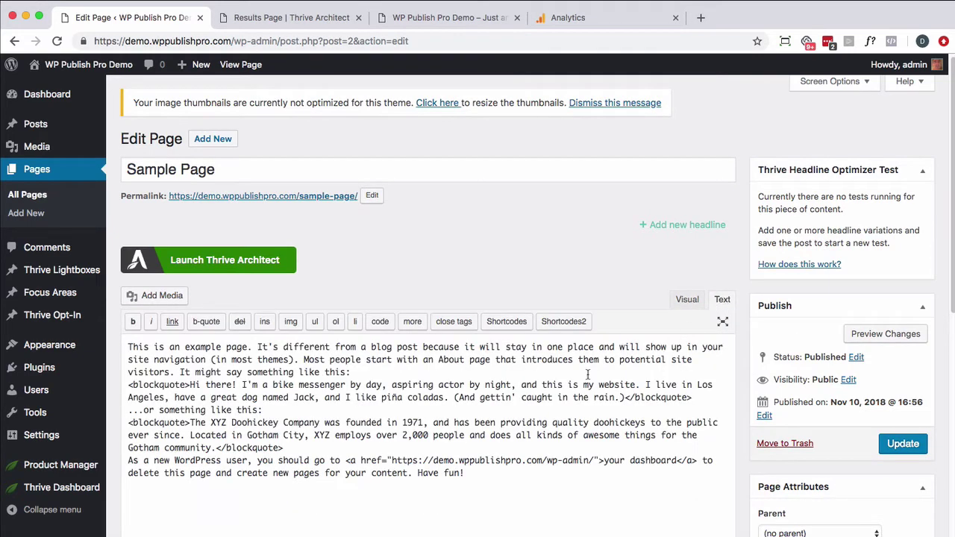
pyautogui.press('super+a')
pyautogui.press('BackSpace')
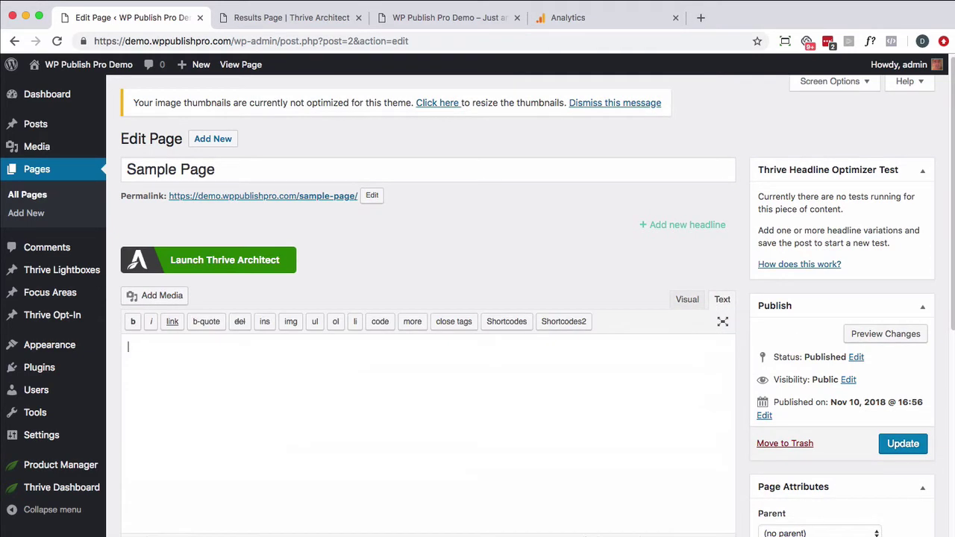
pyautogui.press('super+v')
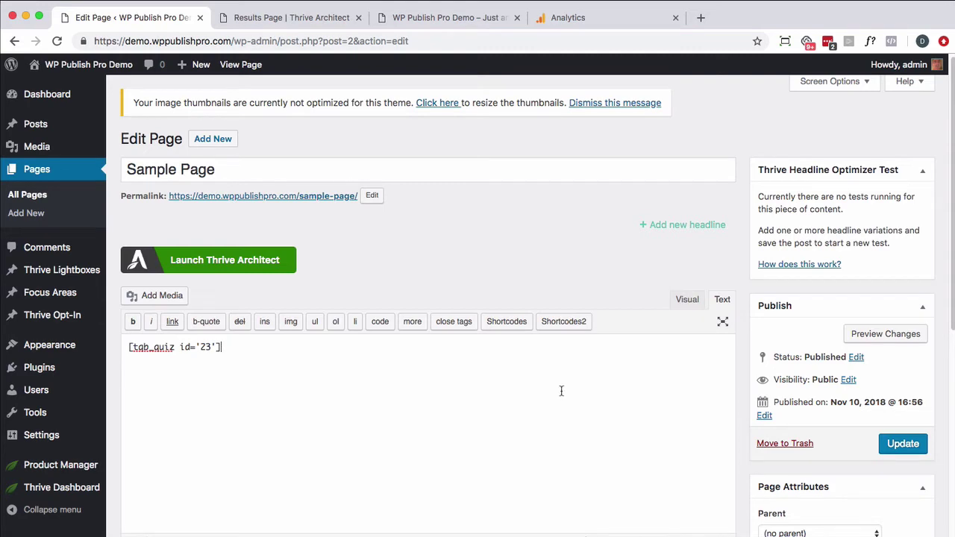
pyautogui.click(903, 445)
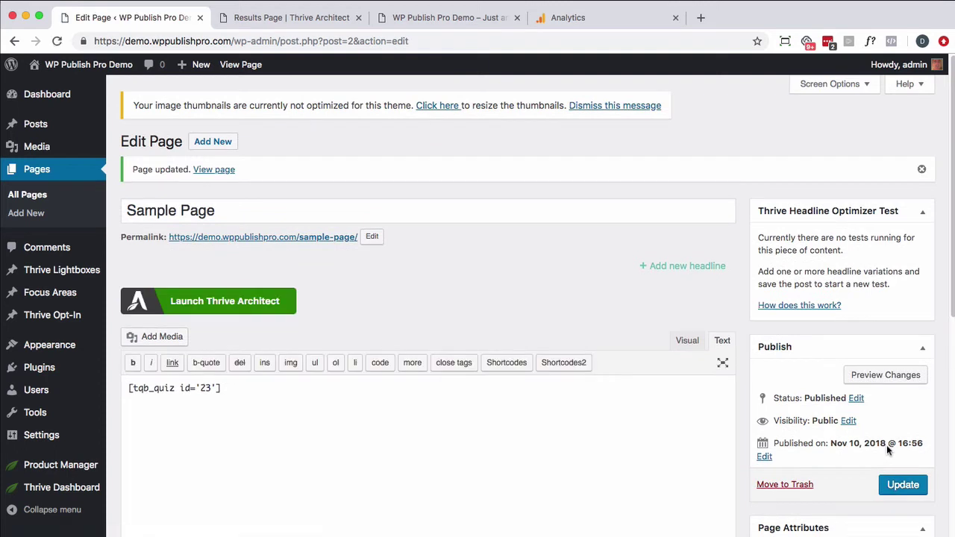
# Step: Open the published Sample Page in a new tab and test the quiz branch for Man, less than 30, and less than 10 pounds
pyautogui.rightClick(282, 241)
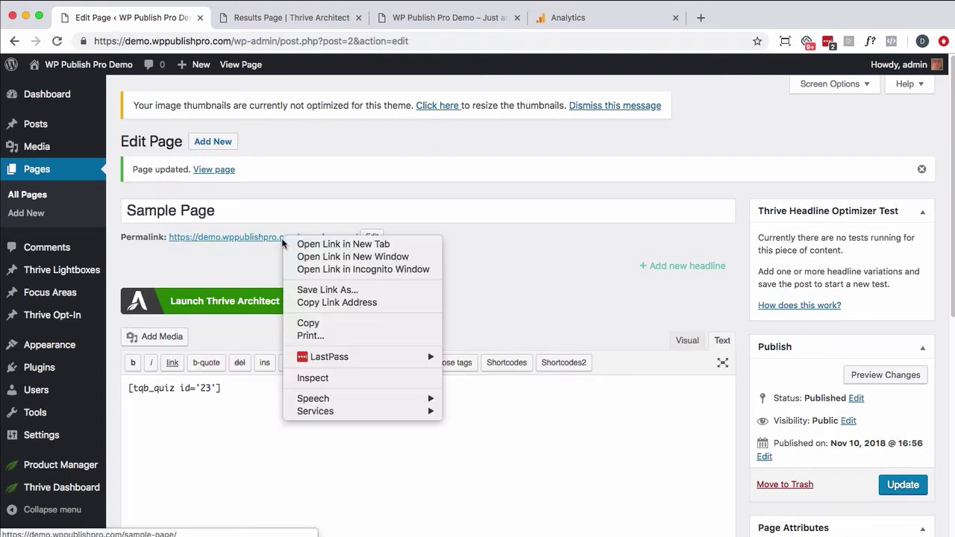
pyautogui.click(303, 244)
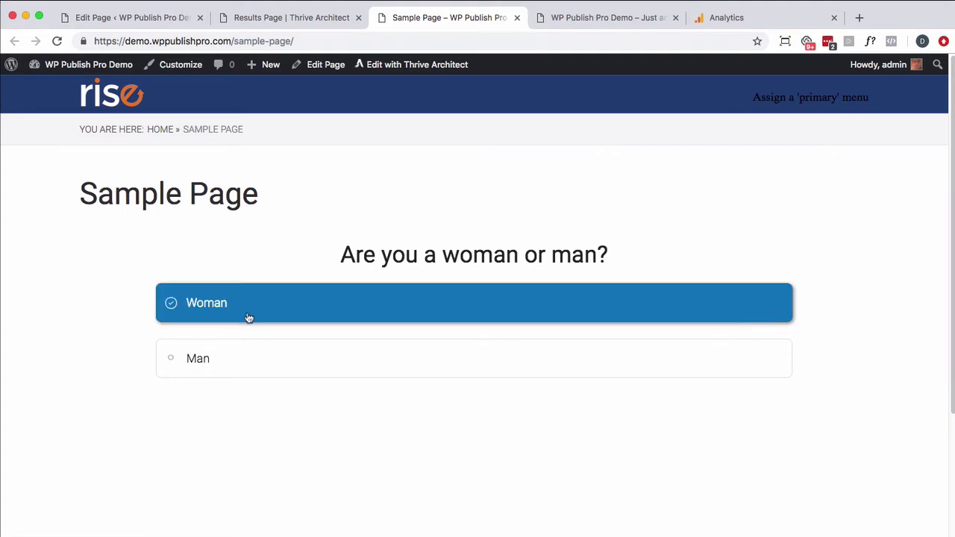
pyautogui.click(227, 355)
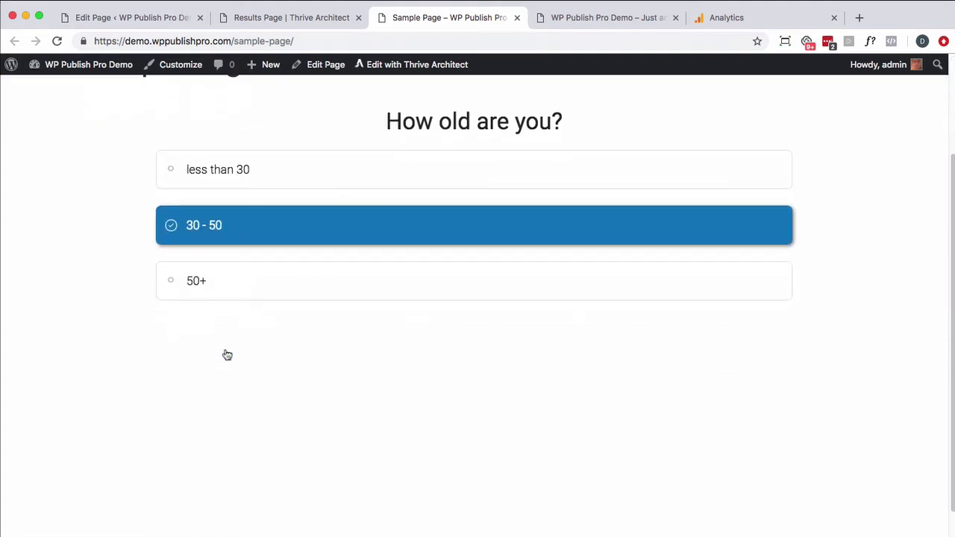
pyautogui.click(222, 171)
pyautogui.click(222, 172)
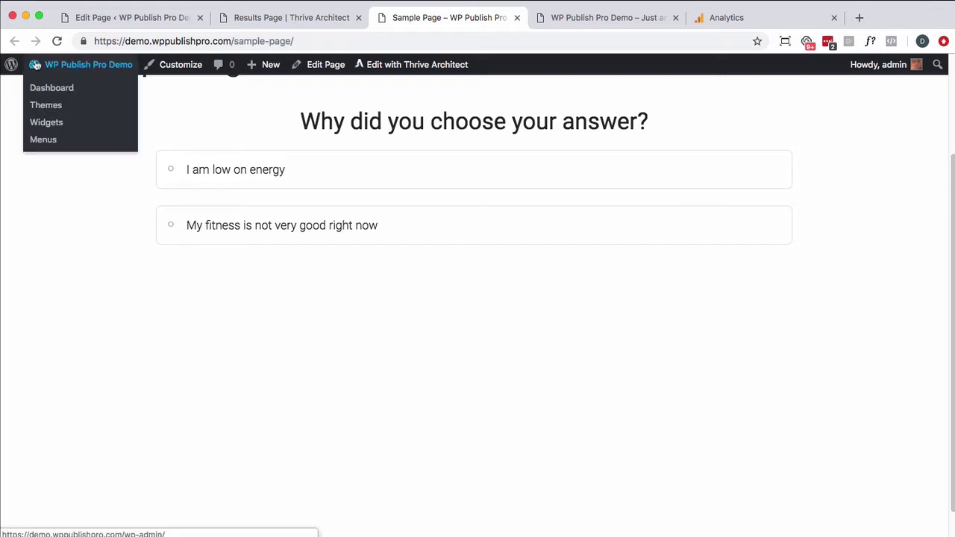
# Step: Reload the page, retake the quiz choosing less than 30, more than 30 pounds, and I had a medical scare, and review the results page
pyautogui.click(142, 42)
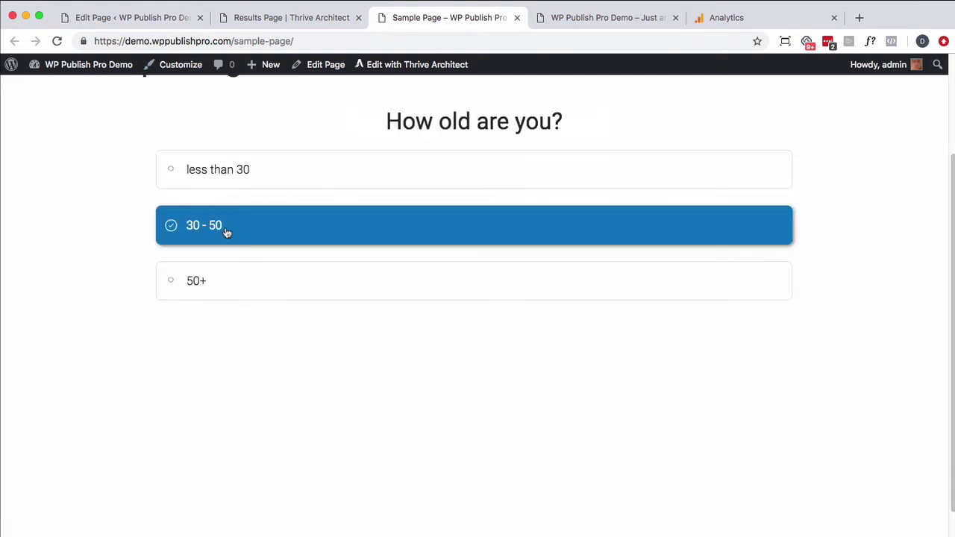
pyautogui.click(232, 182)
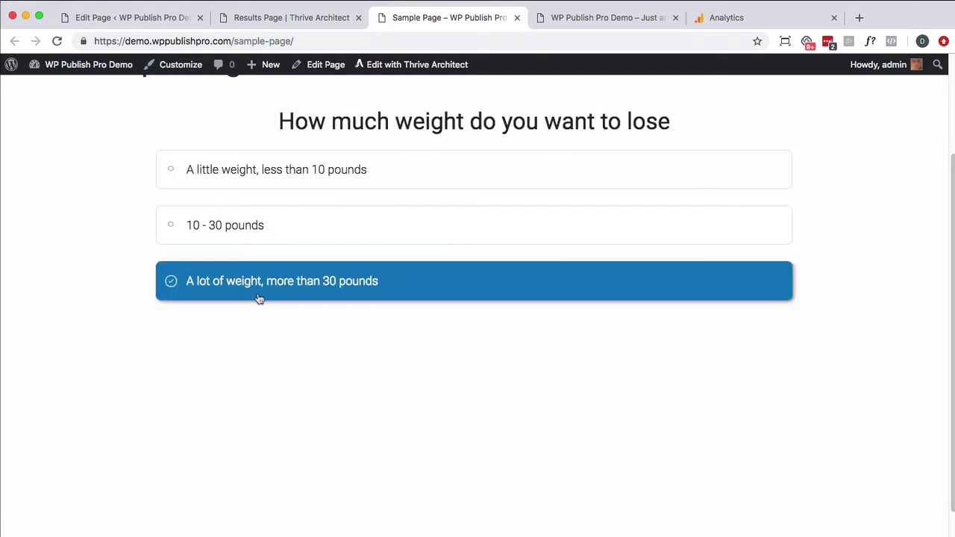
pyautogui.click(259, 299)
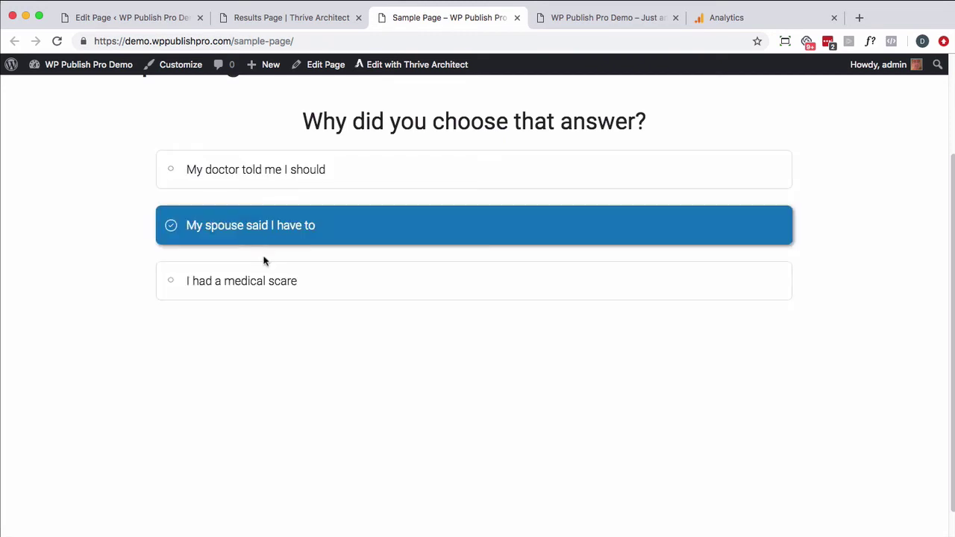
pyautogui.click(263, 284)
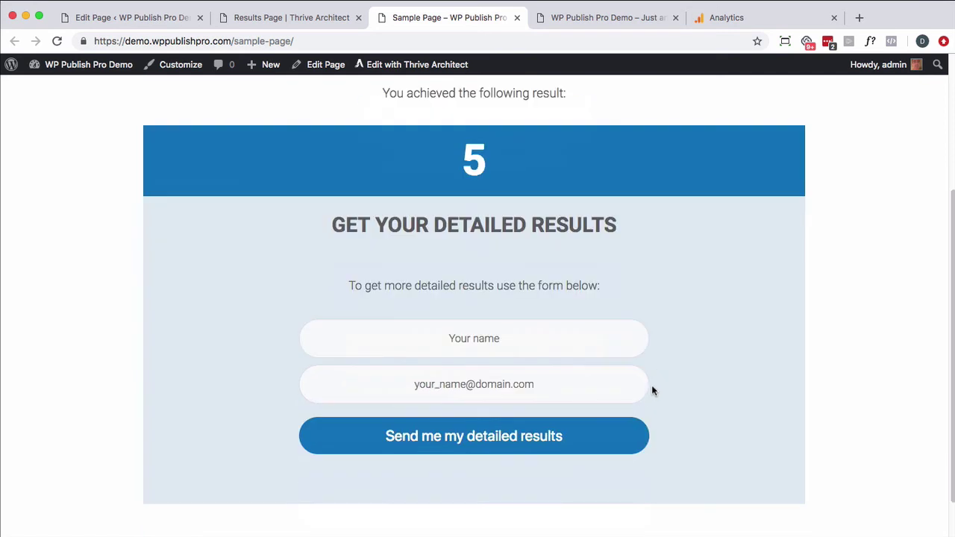
pyautogui.scroll(5, 521, 364)
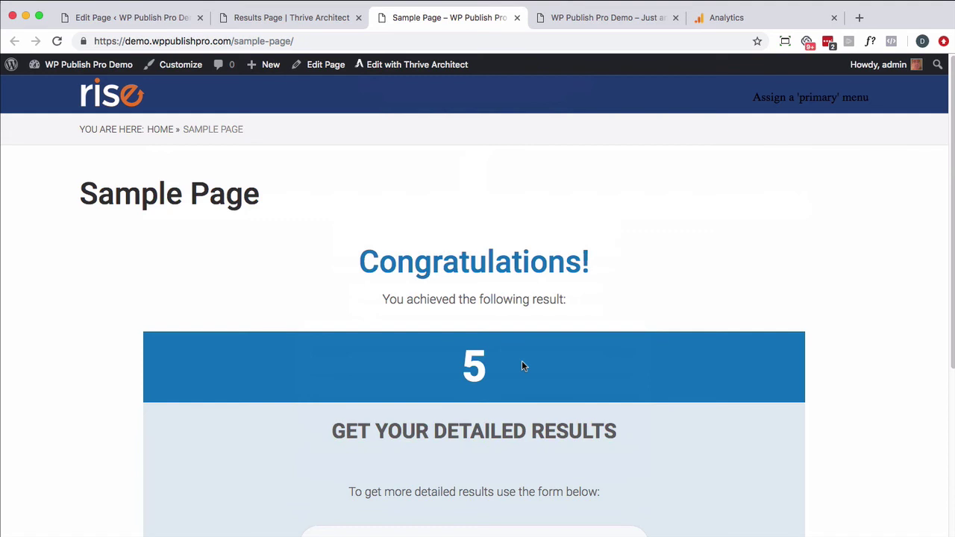
pyautogui.scroll(-4, 520, 366)
pyautogui.scroll(1, 512, 326)
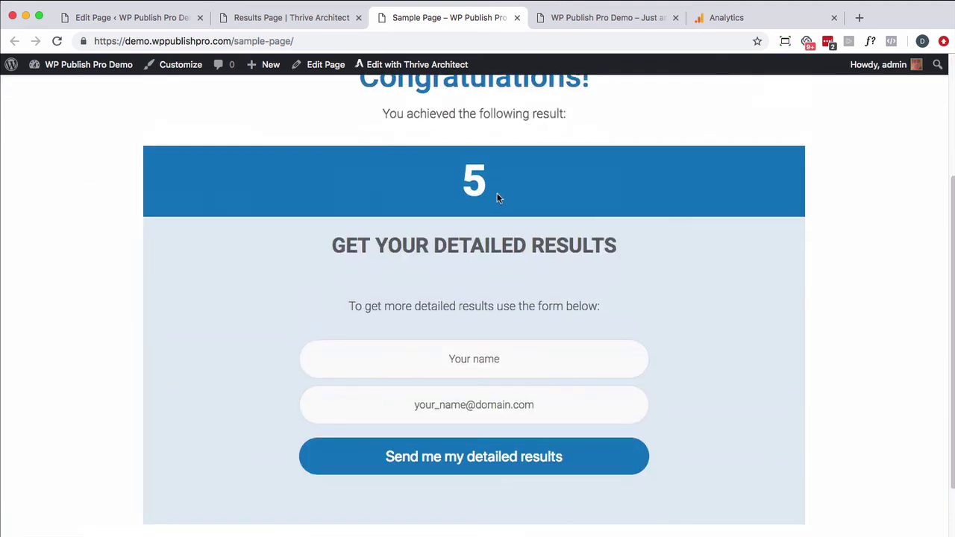